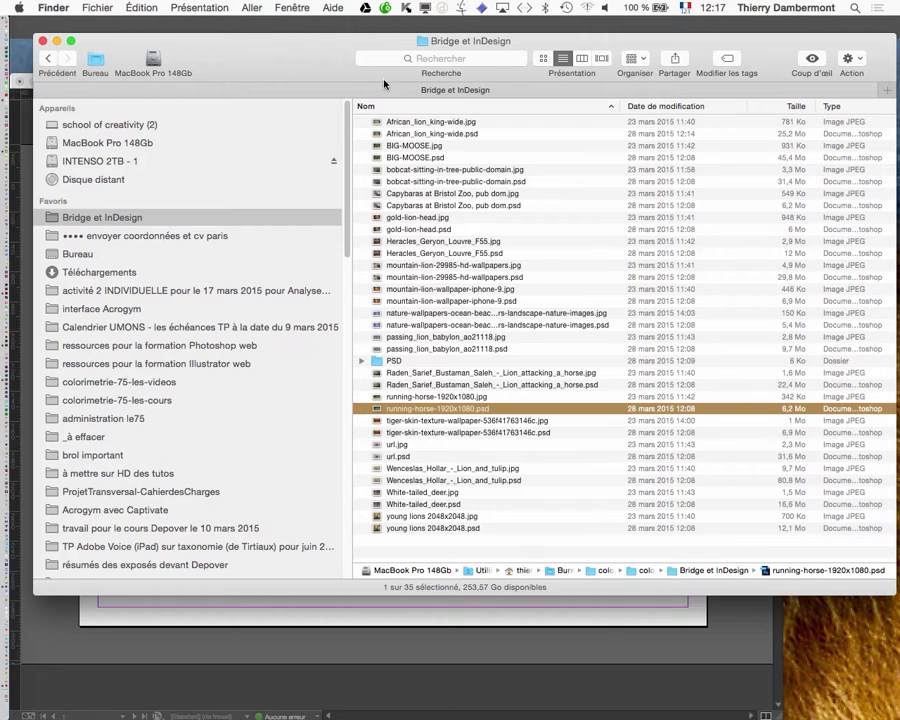
- Sort the Bridge et InDesign folder by type and tag all 17 PSD files green
click(372, 105)
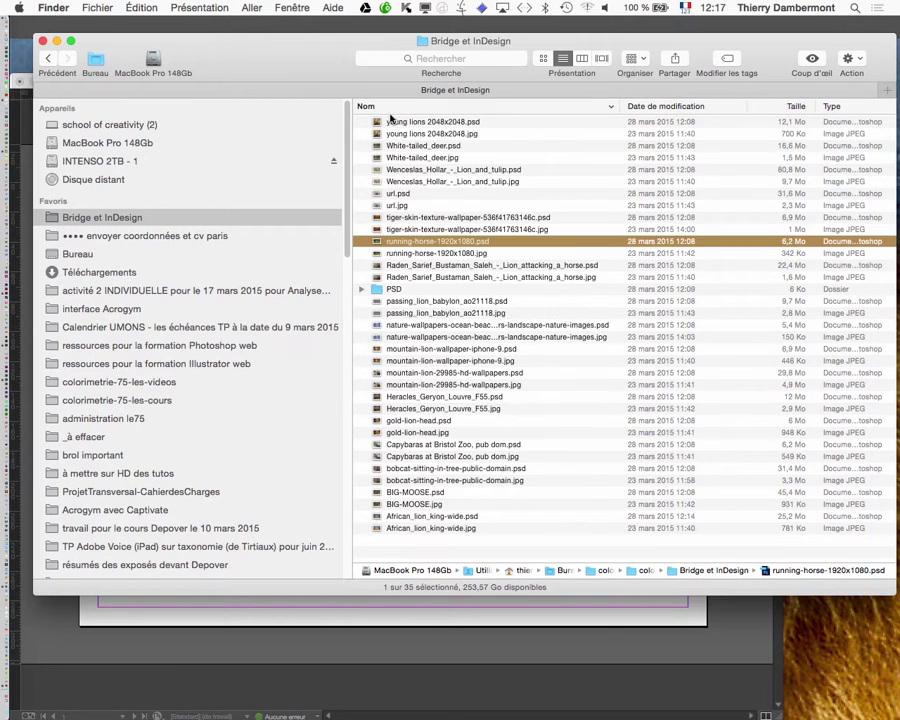
click(840, 106)
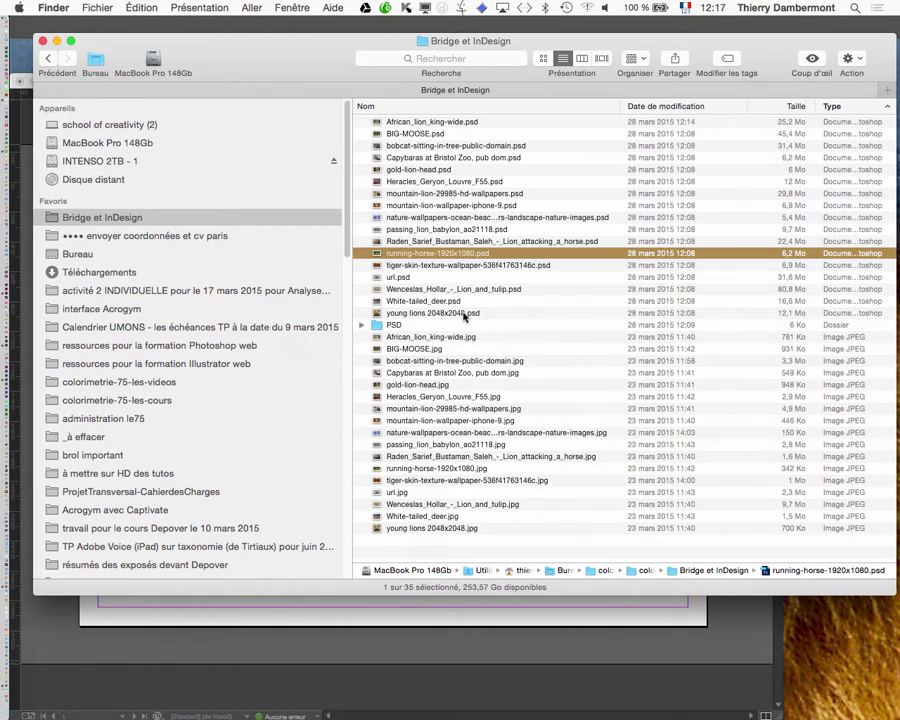
click(464, 313)
shift+click(482, 121)
right_click(482, 124)
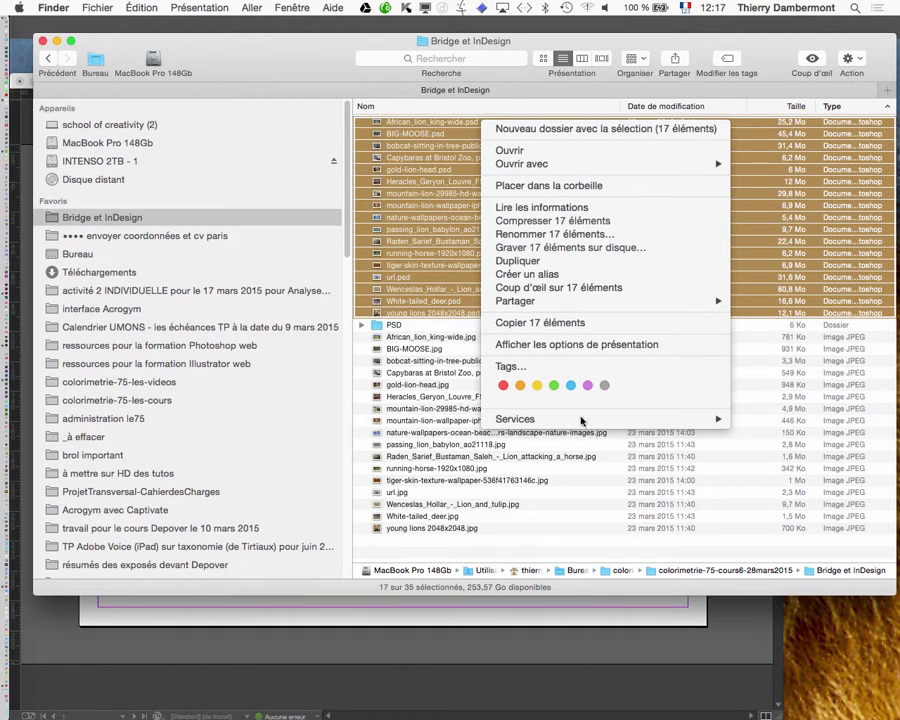
click(553, 385)
- Tag all 17 JPEG files yellow, then clear the selection
click(438, 337)
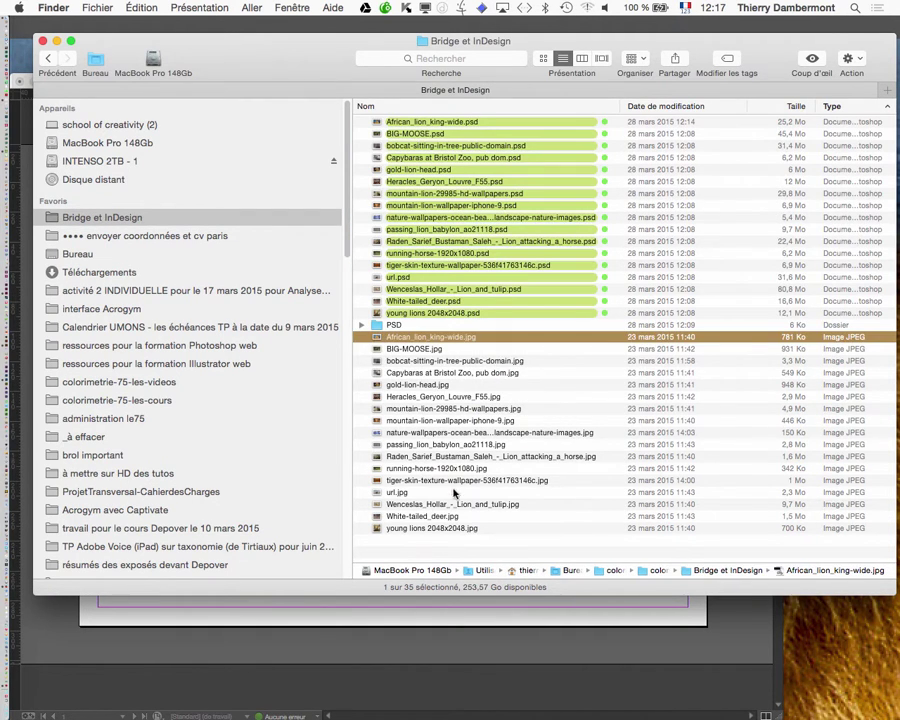
shift+click(460, 527)
right_click(464, 527)
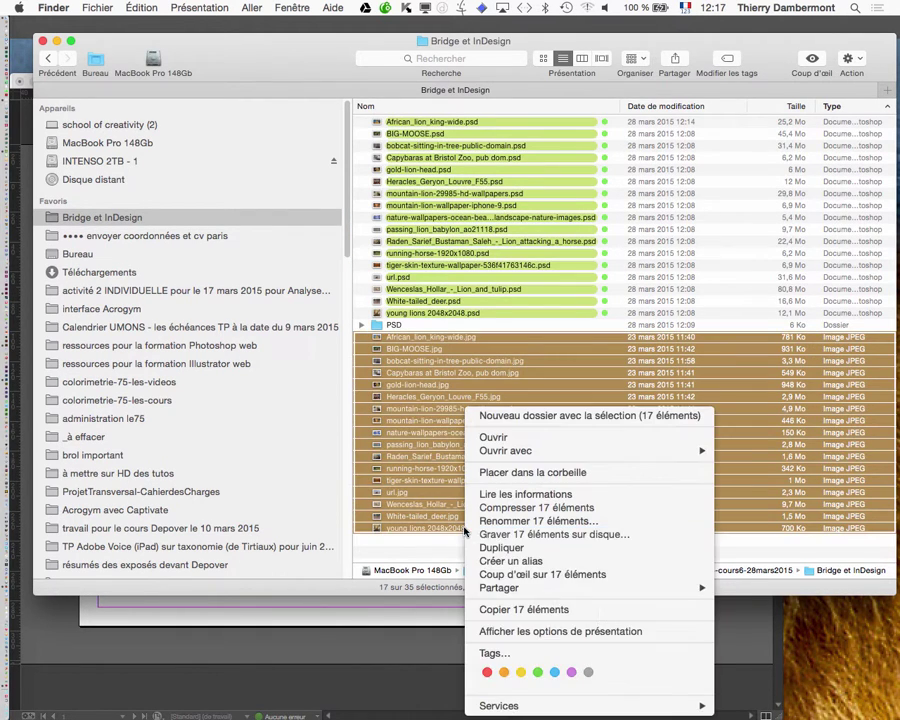
click(520, 672)
click(441, 553)
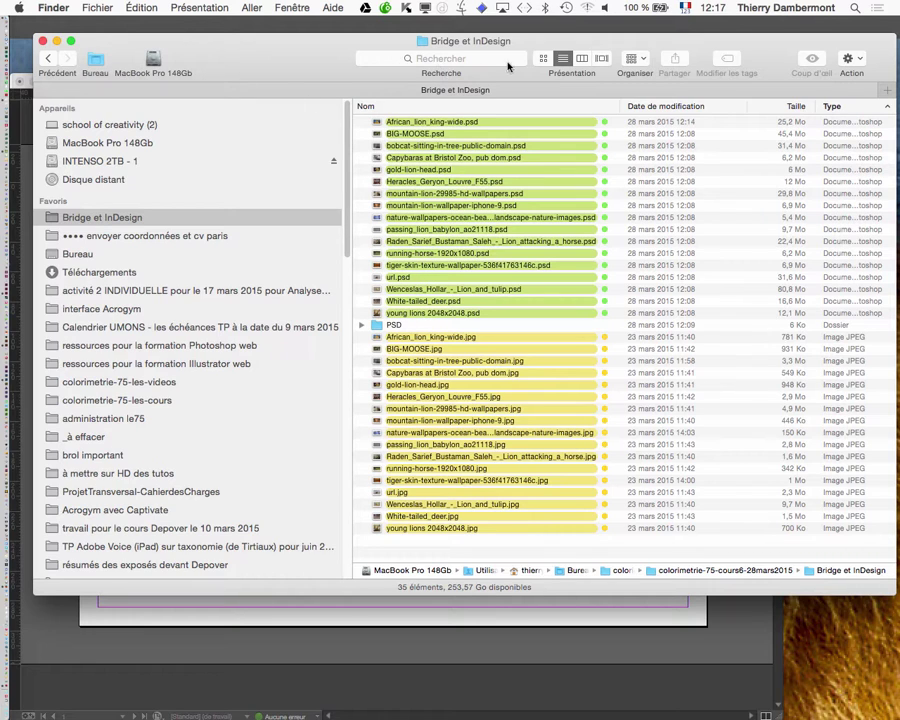
- Switch the Finder window to icon view and select White-tailed_deer.psd
click(543, 58)
drag(294, 66, 268, 56)
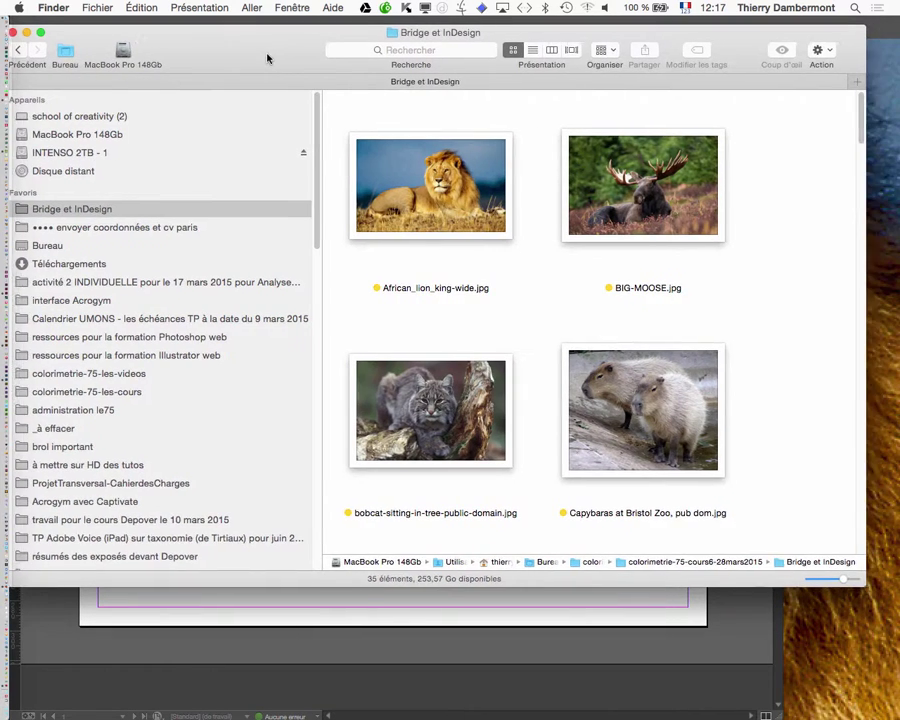
scroll(638, 320, down, 15)
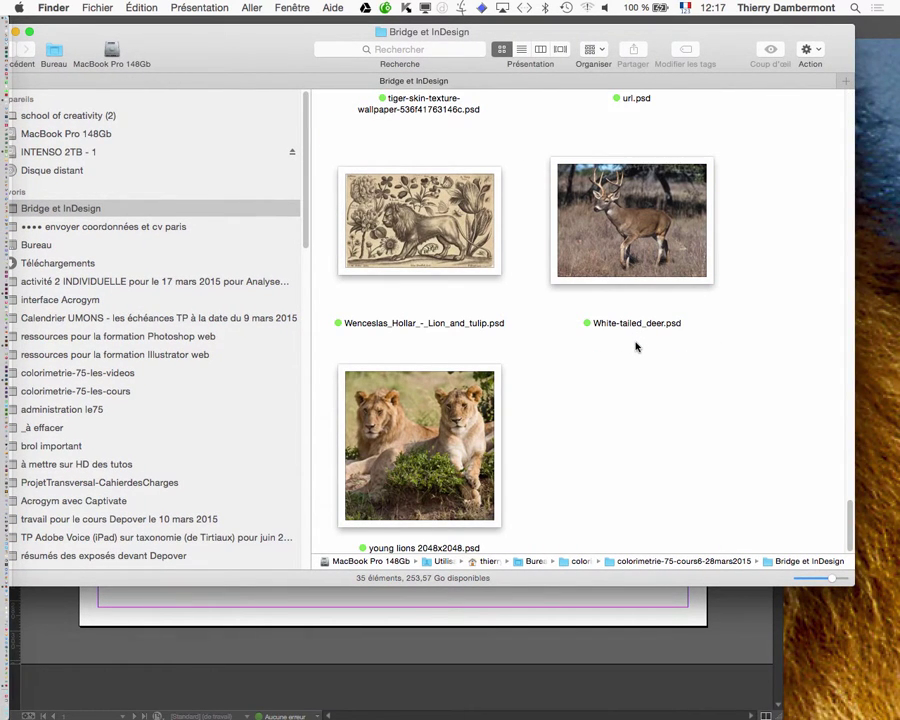
click(630, 316)
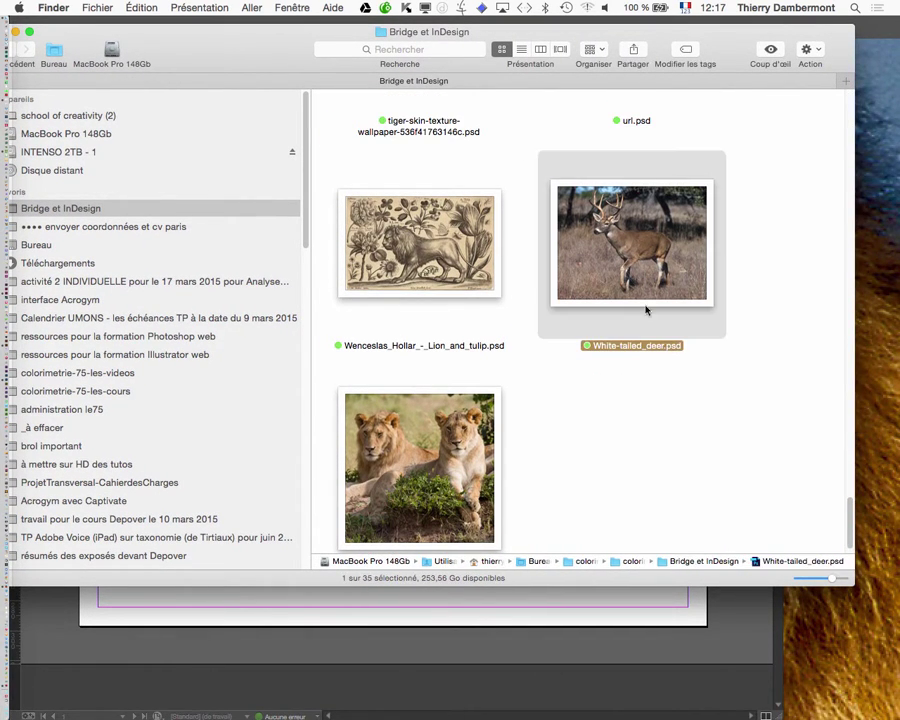
- Scroll through the thumbnails and open mountain-lion-29985-hd-wallpapers.psd in Photoshop
scroll(731, 424, up, 5)
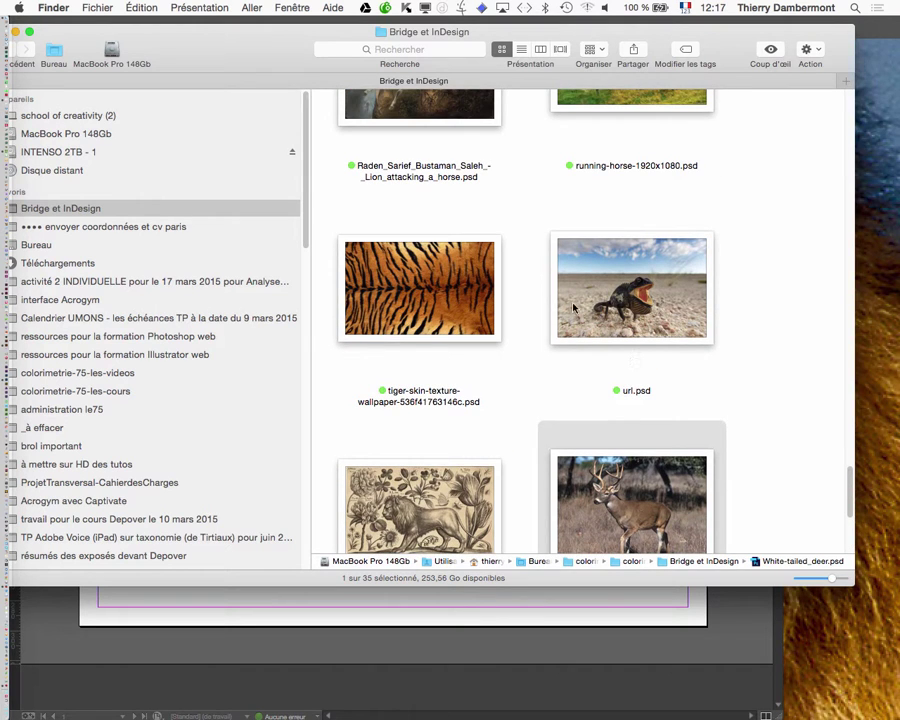
scroll(737, 330, up, 10)
scroll(737, 330, down, 5)
scroll(737, 332, up, 1)
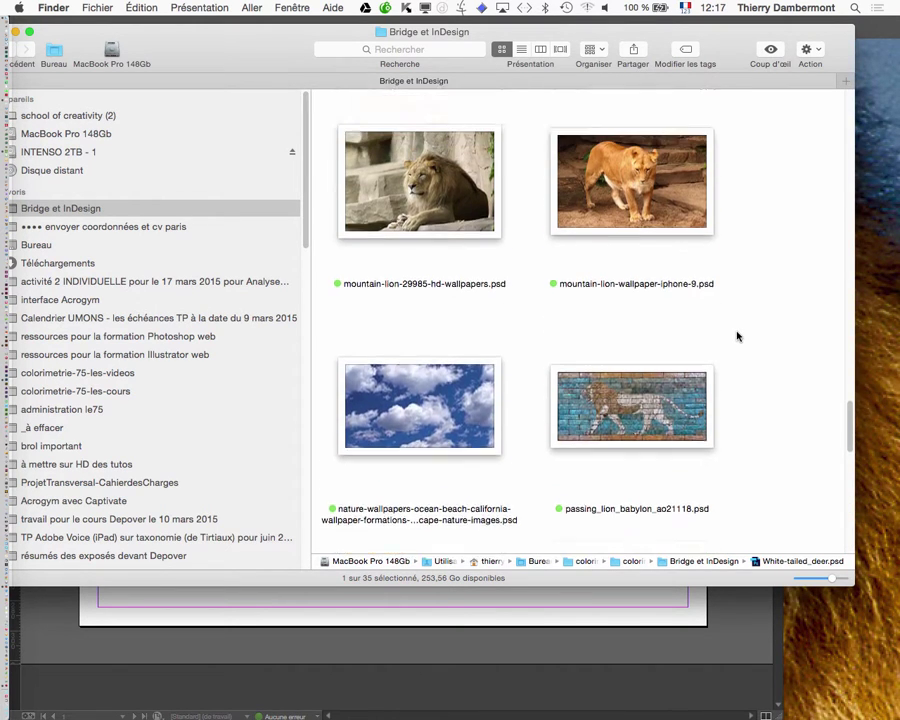
scroll(737, 334, up, 2)
scroll(737, 336, up, 2)
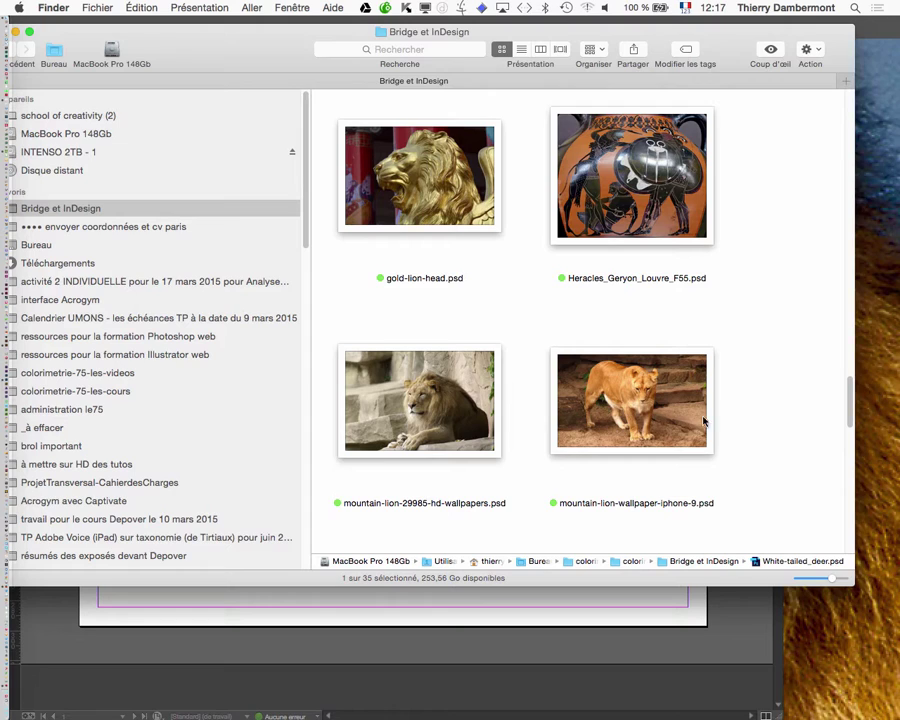
scroll(705, 422, down, 1)
double_click(380, 400)
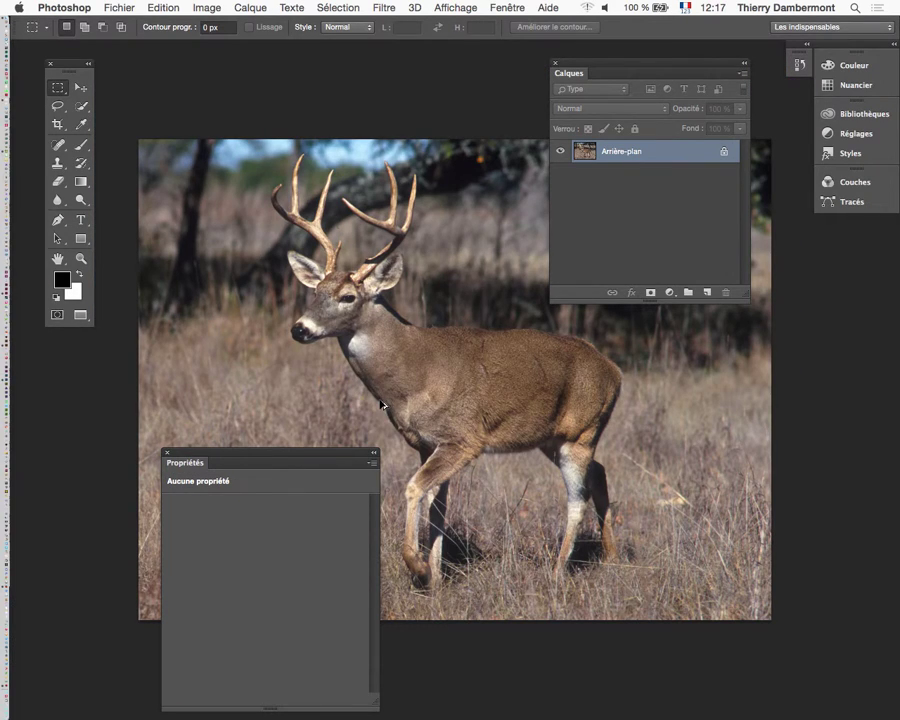
- Float the mountain-lion and African_lion documents in their own windows, then close African_lion
key(f)
key(f)
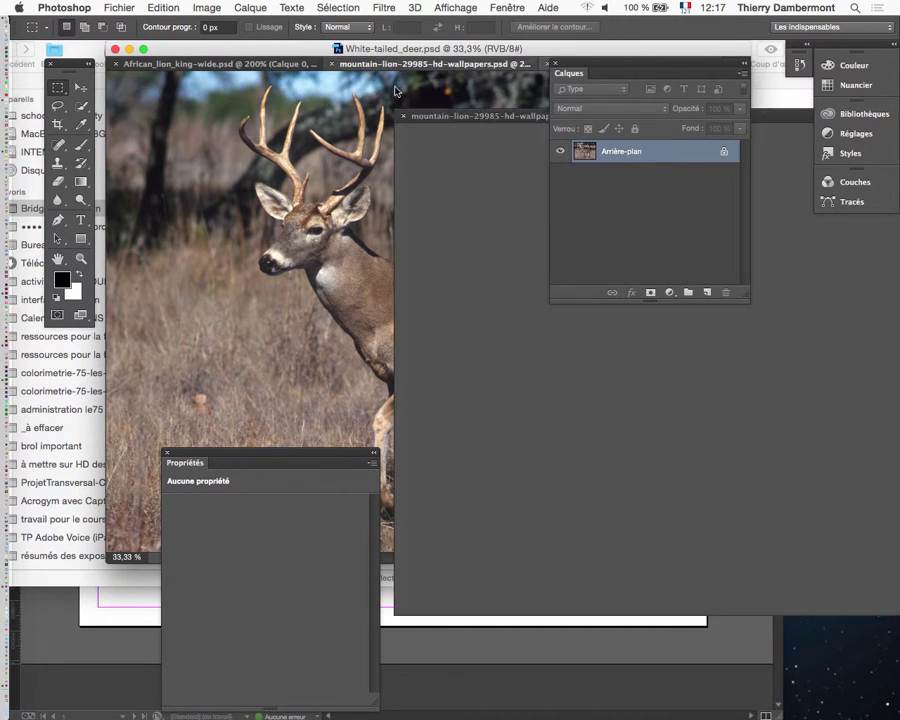
drag(430, 63, 440, 115)
click(440, 63)
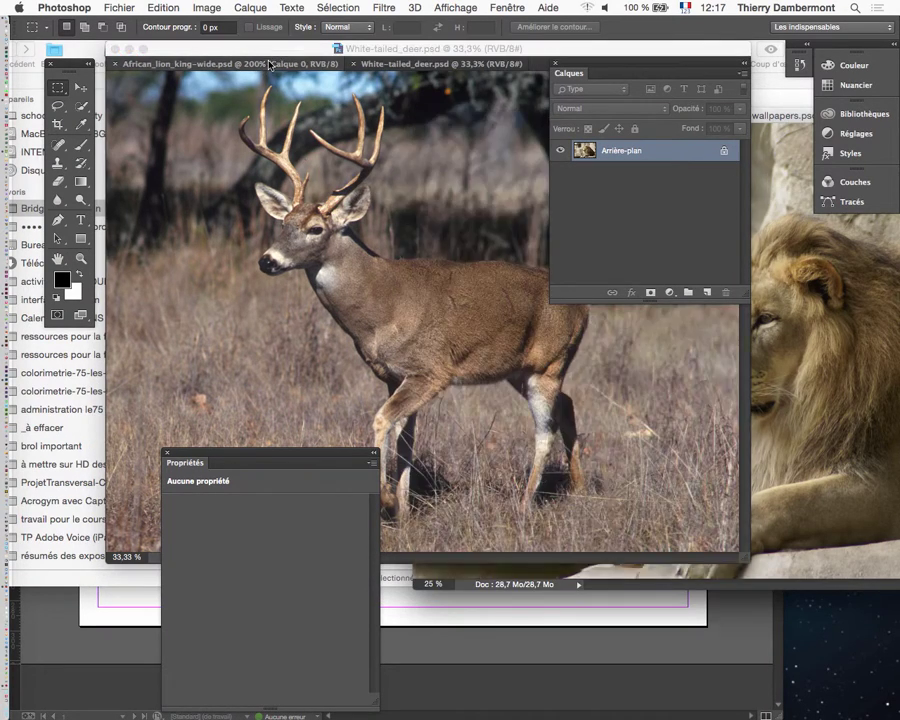
mouse_move(220, 63)
mouse_down()
mouse_move(183, 188)
mouse_move(360, 161)
mouse_up()
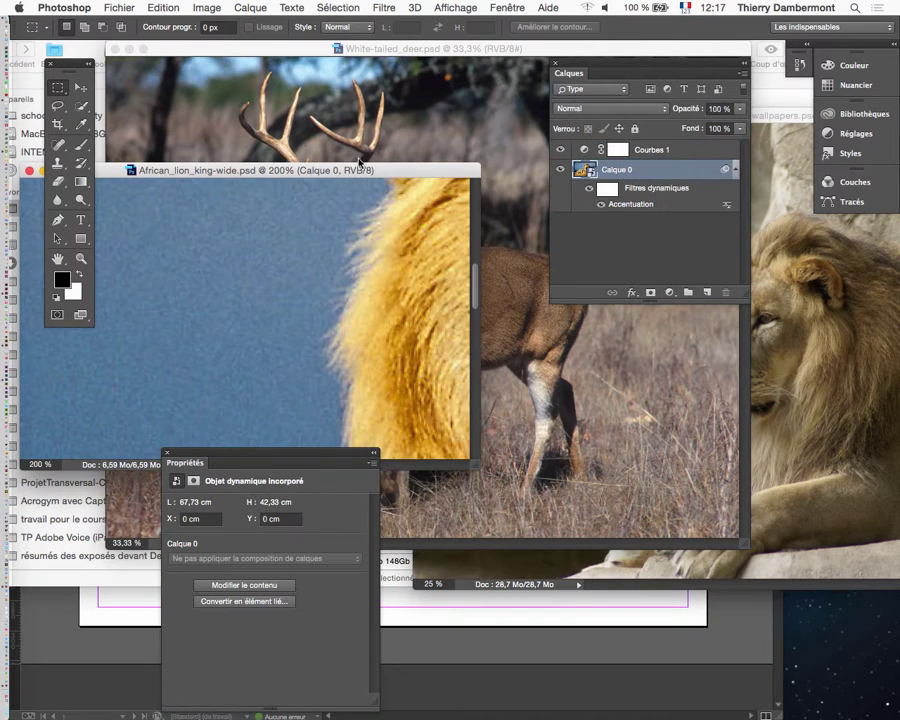
click(29, 171)
key(super+alt+h)
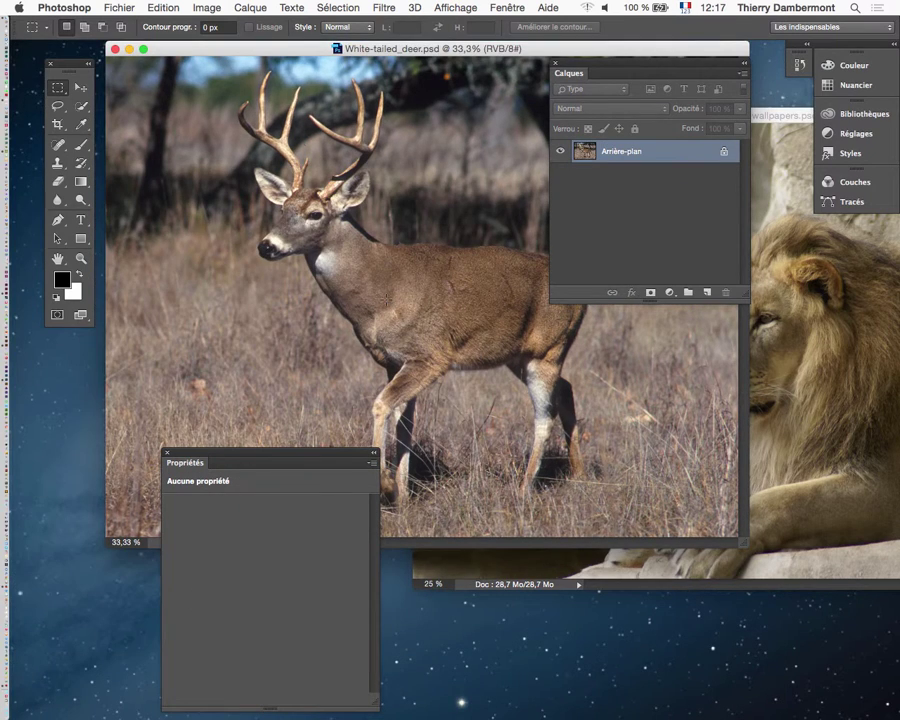
- Zoom deer to 25% and lion to 16.7%, arrange windows, close Properties panel
alt+click(427, 317)
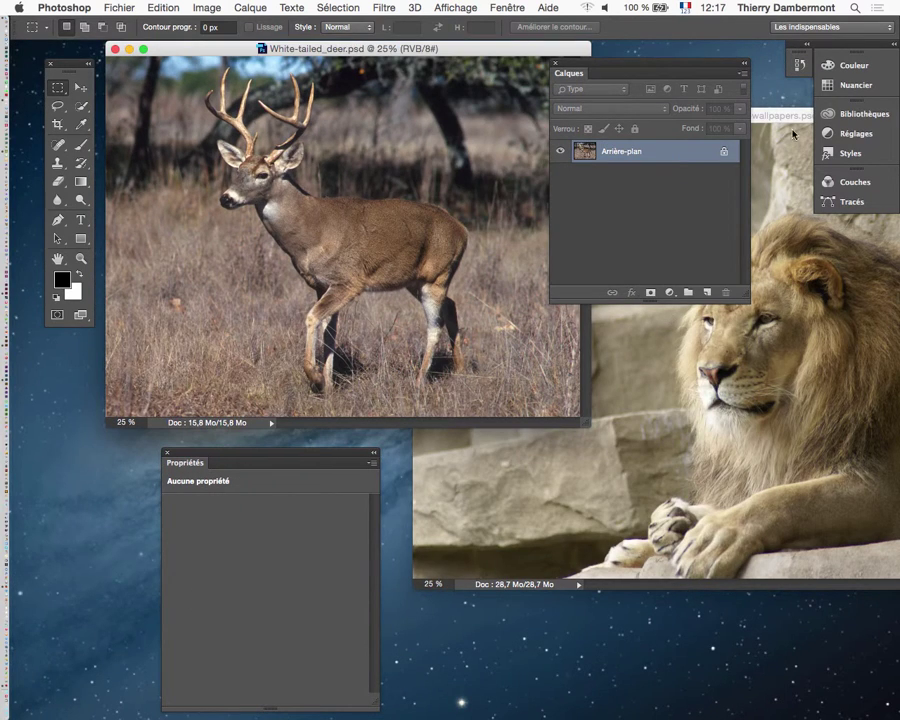
drag(792, 120, 661, 149)
key(super+minus)
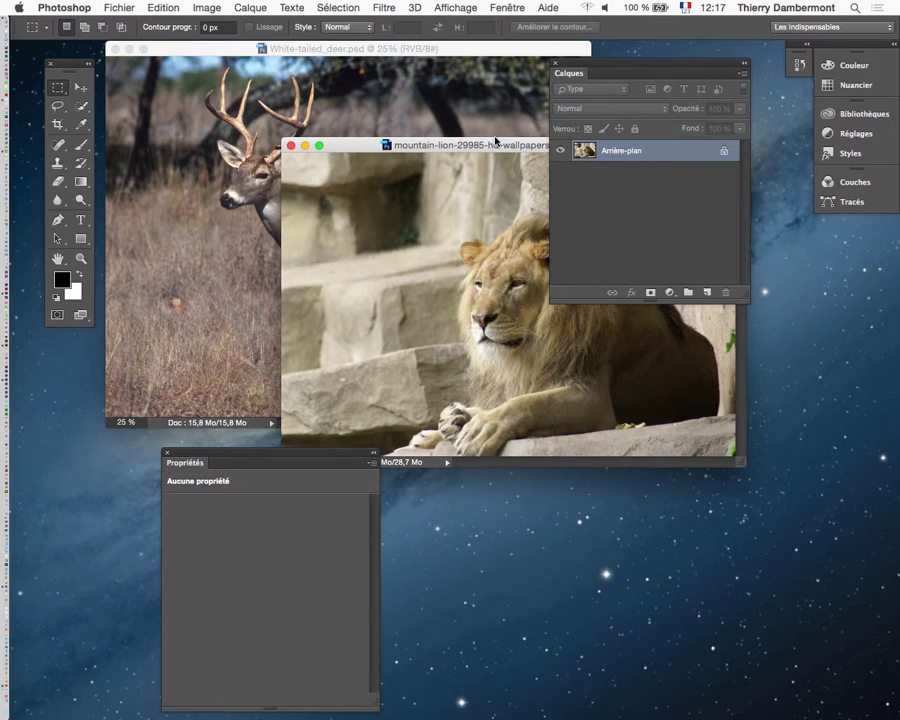
drag(570, 73, 483, 612)
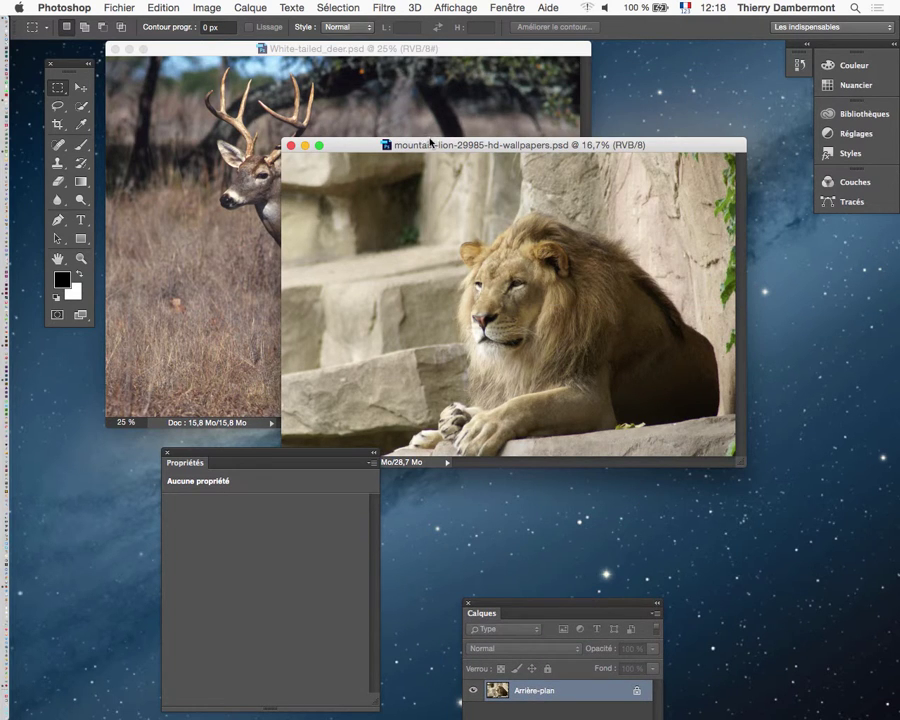
drag(430, 142, 597, 251)
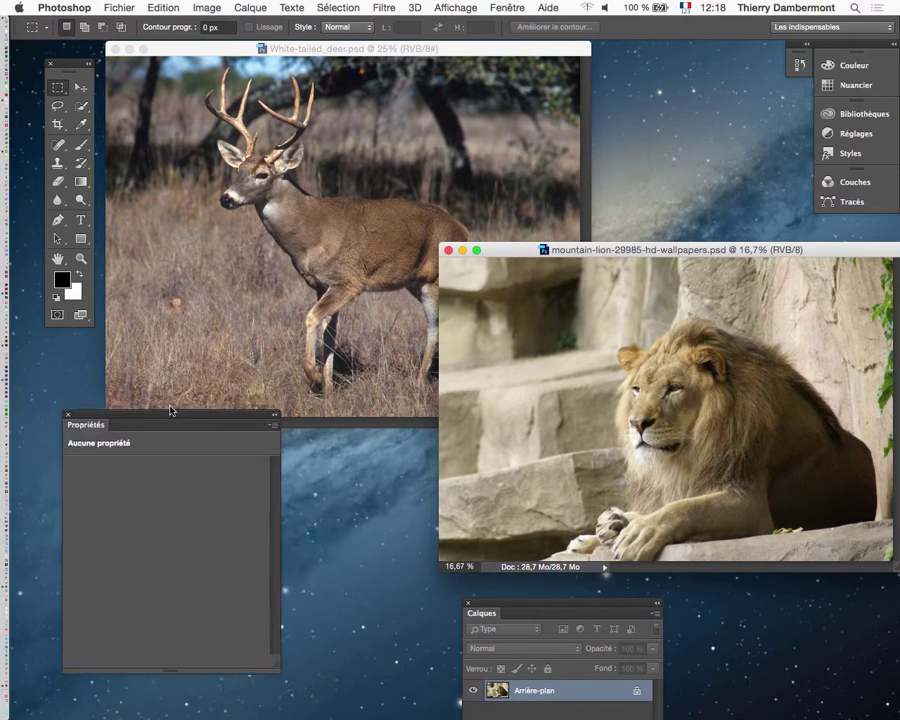
drag(276, 454, 206, 426)
click(95, 424)
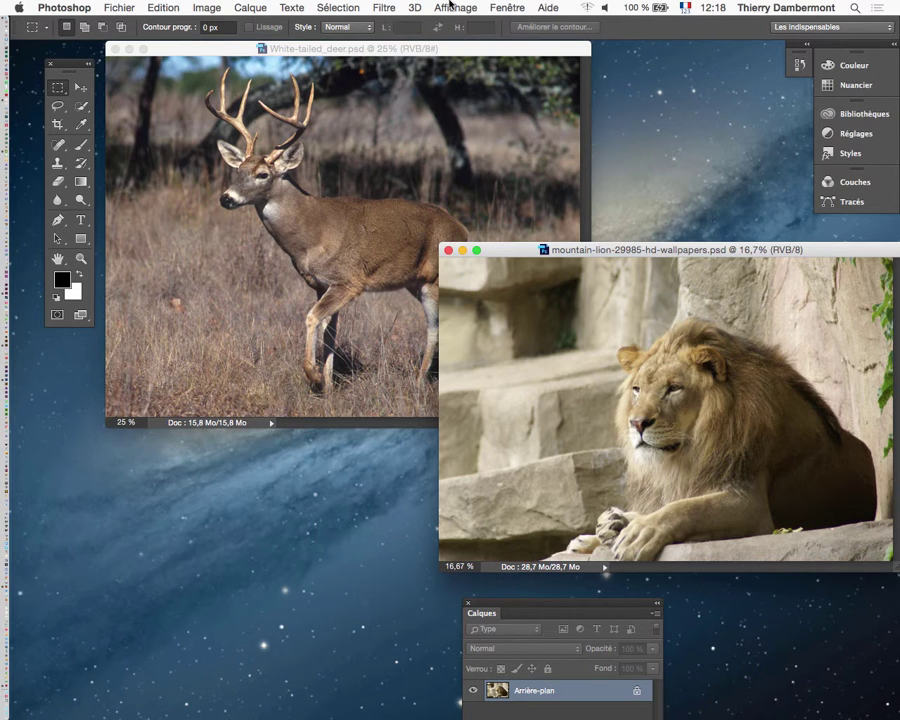
mouse_move(515, 609)
mouse_down()
mouse_move(152, 224)
mouse_move(239, 384)
mouse_up()
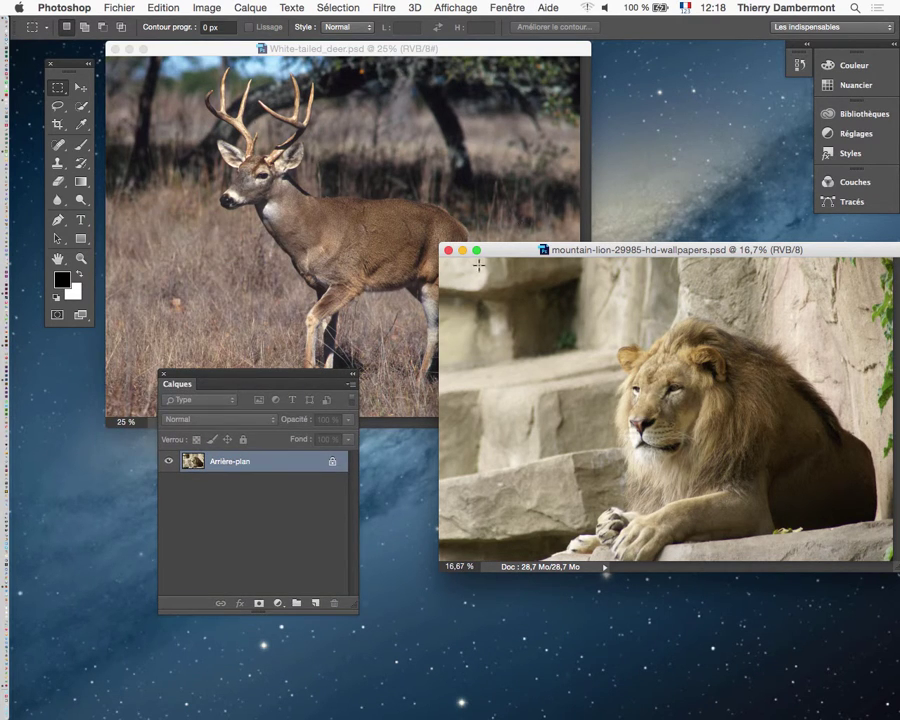
- Add a Teinte/Saturation 1 adjustment layer with hue shifted to -27
key(f)
click(248, 7)
mouse_move(305, 148)
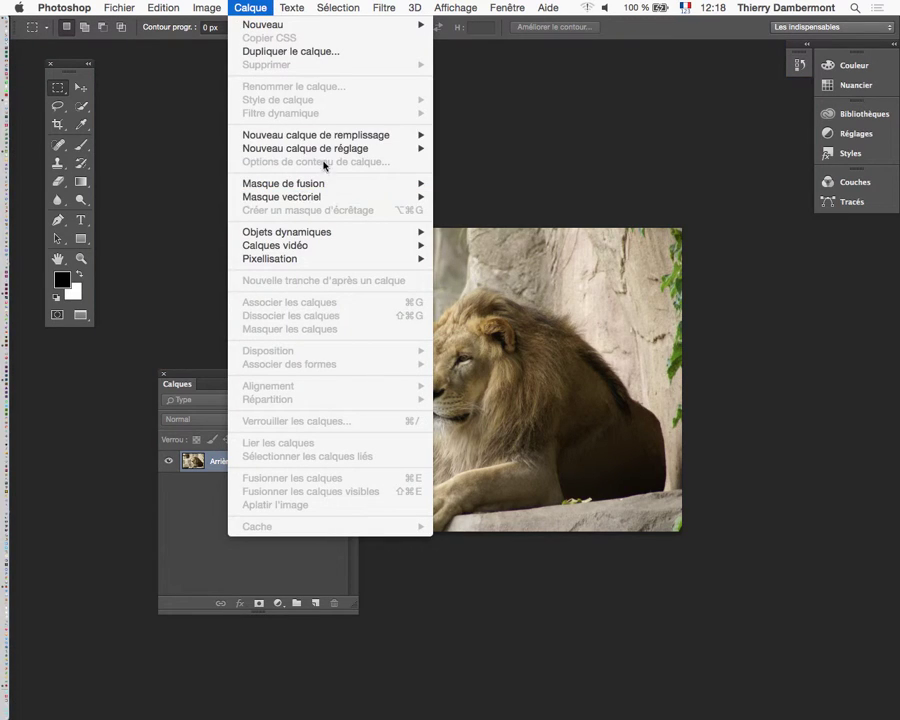
click(525, 224)
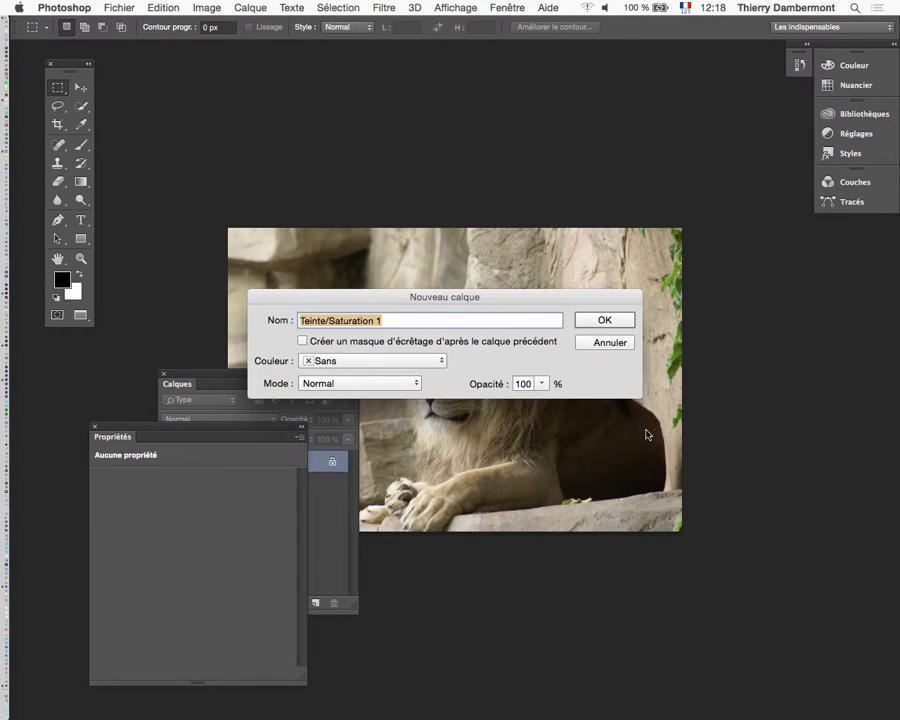
click(586, 322)
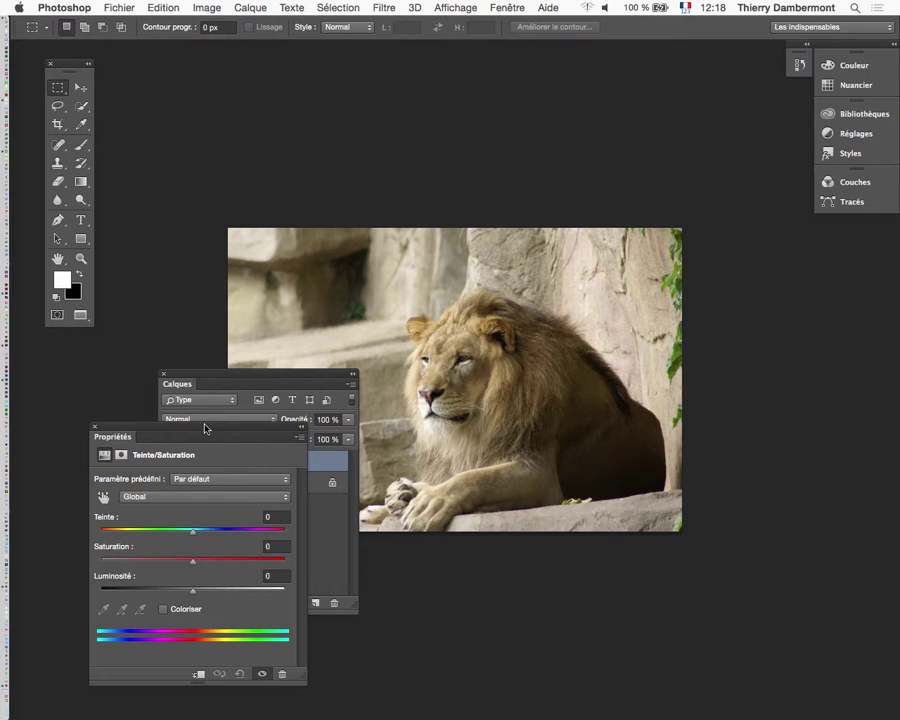
mouse_move(204, 428)
mouse_down()
mouse_move(502, 304)
mouse_move(750, 71)
mouse_up()
drag(738, 174, 713, 174)
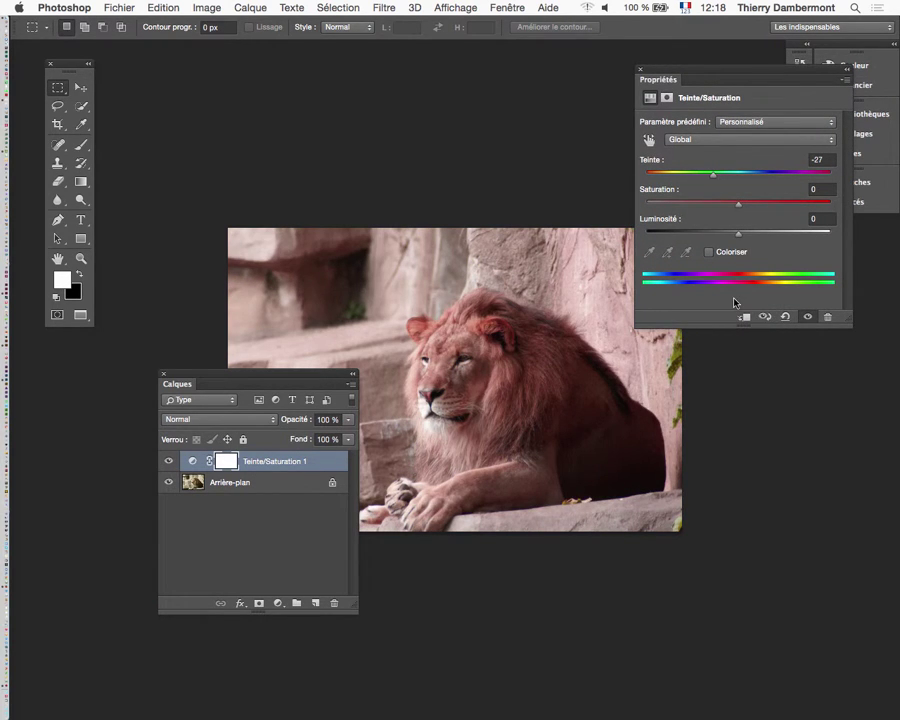
click(640, 70)
- Add a Courbes 1 curves layer bent into an S-curve for extra contrast
click(250, 8)
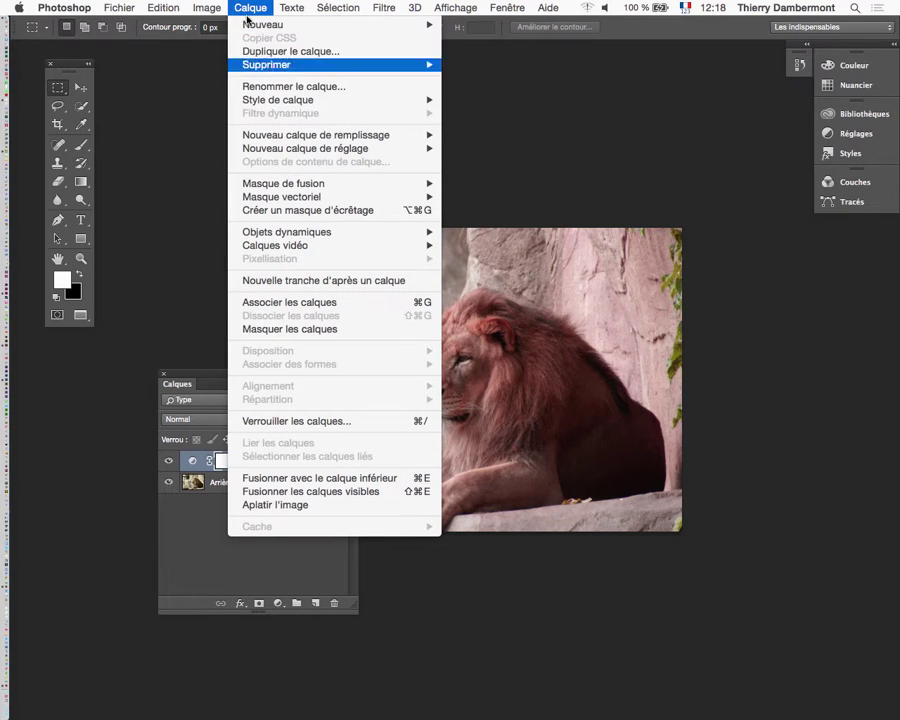
click(560, 177)
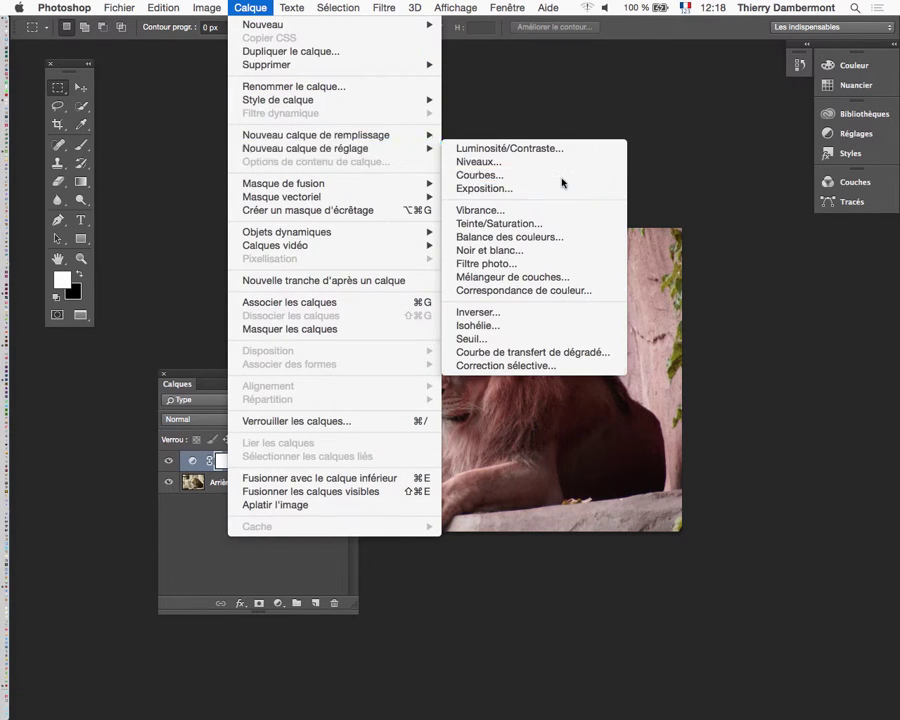
key(Return)
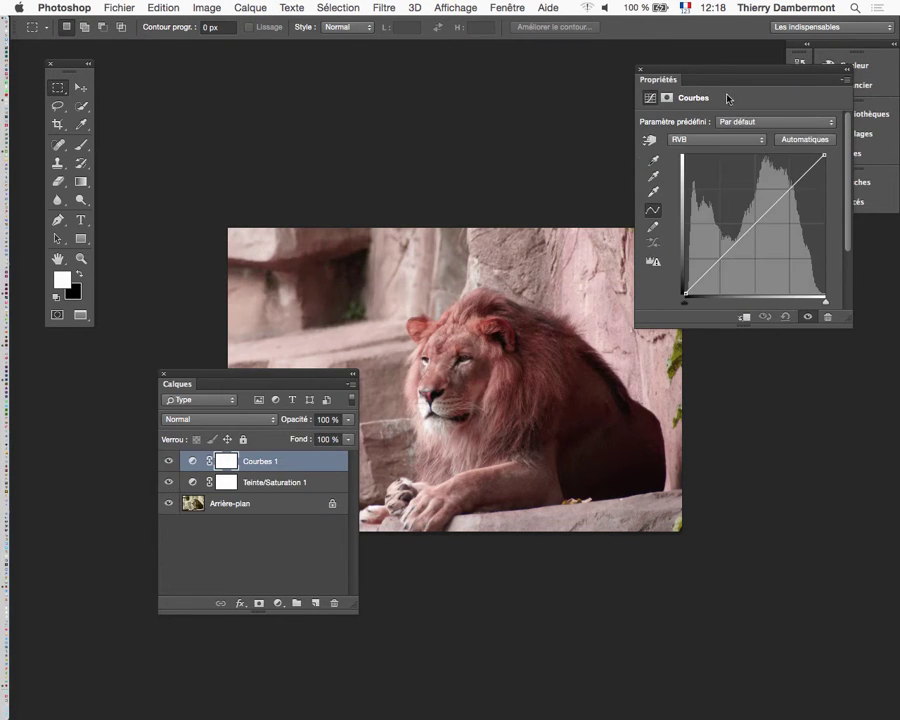
drag(703, 77, 647, 58)
drag(675, 226, 682, 239)
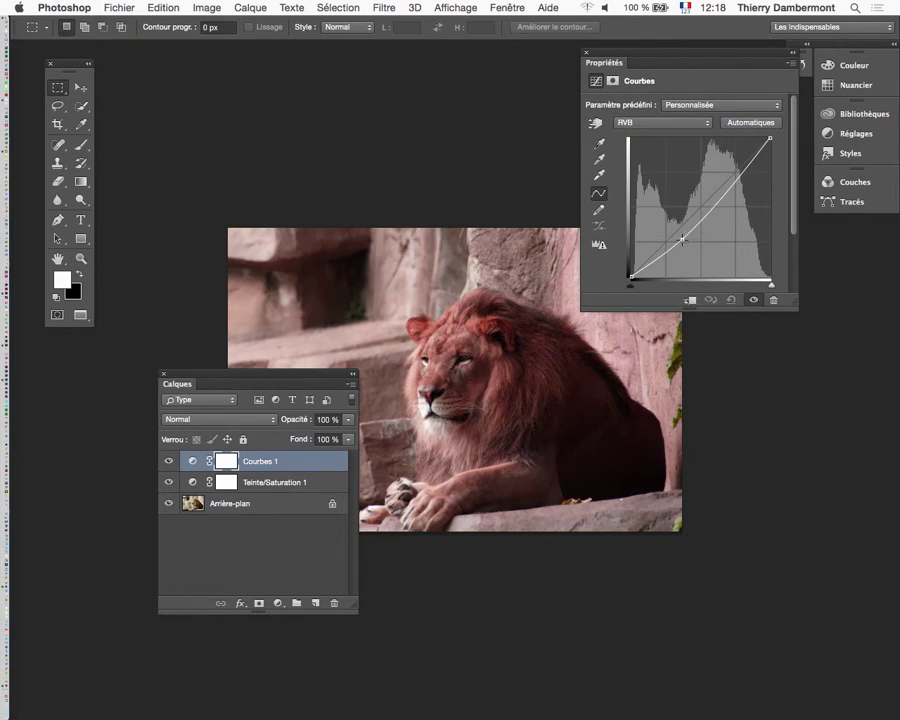
mouse_move(718, 192)
mouse_down()
mouse_move(716, 170)
mouse_move(735, 188)
mouse_up()
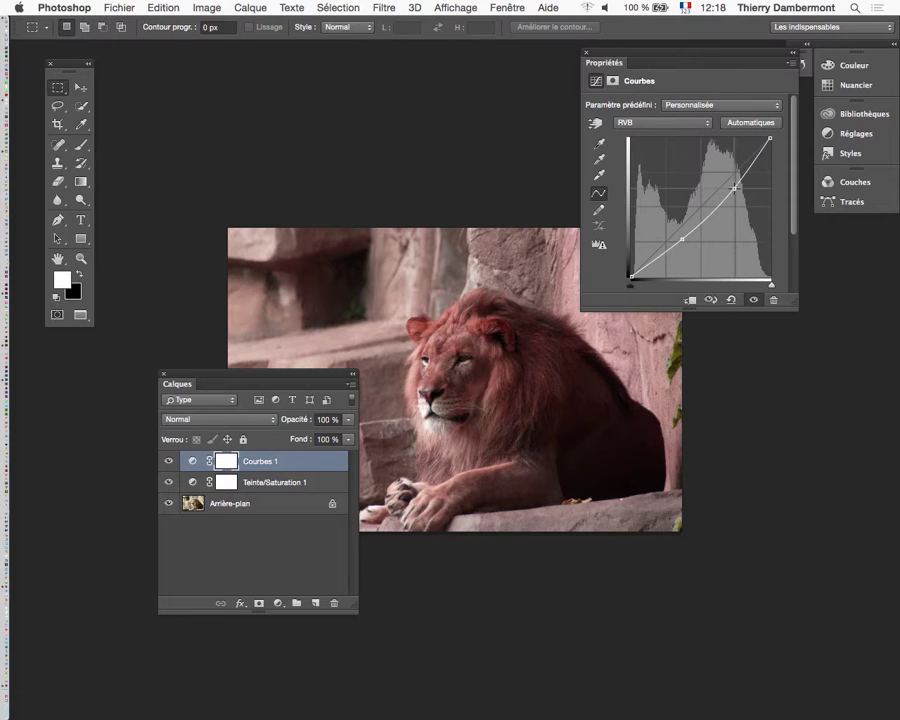
click(250, 7)
mouse_move(305, 148)
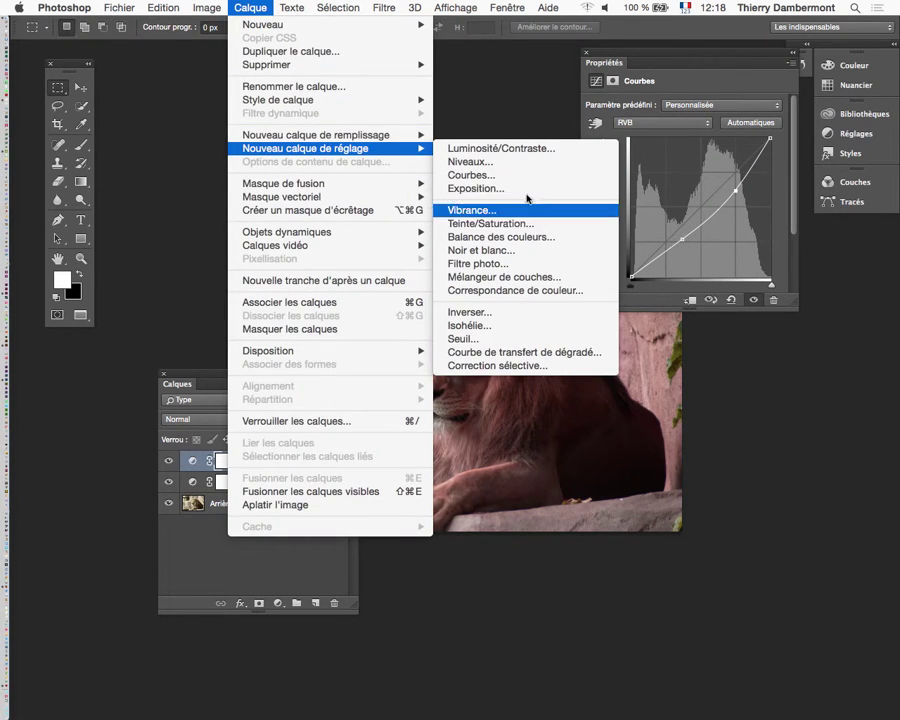
click(518, 278)
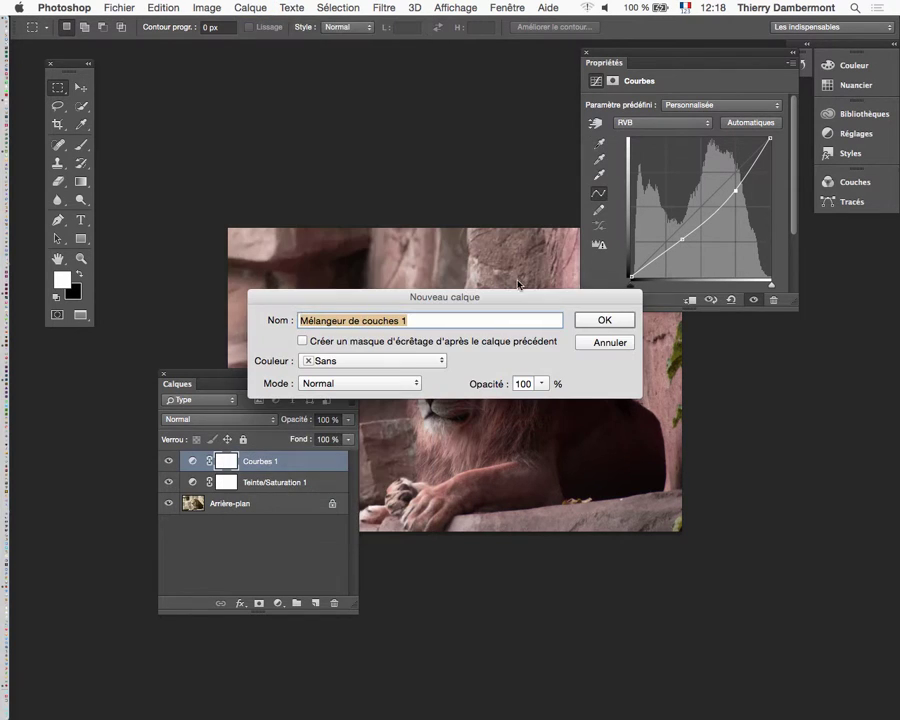
click(605, 320)
mouse_move(731, 178)
mouse_down()
mouse_move(684, 178)
mouse_move(712, 207)
mouse_move(744, 207)
mouse_move(712, 207)
mouse_up()
click(700, 122)
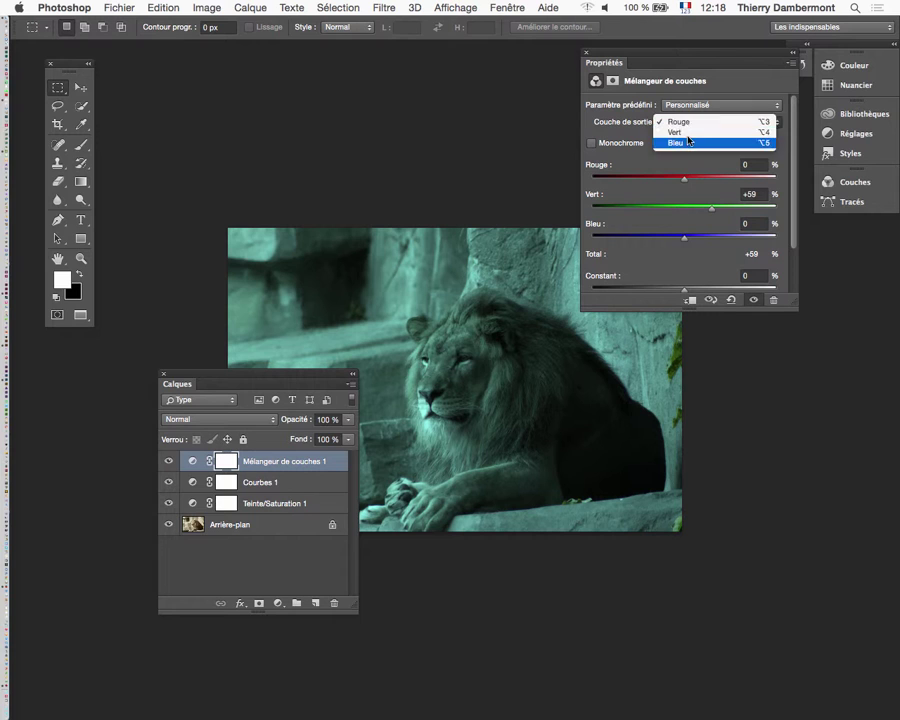
click(690, 132)
drag(684, 178, 720, 182)
click(693, 207)
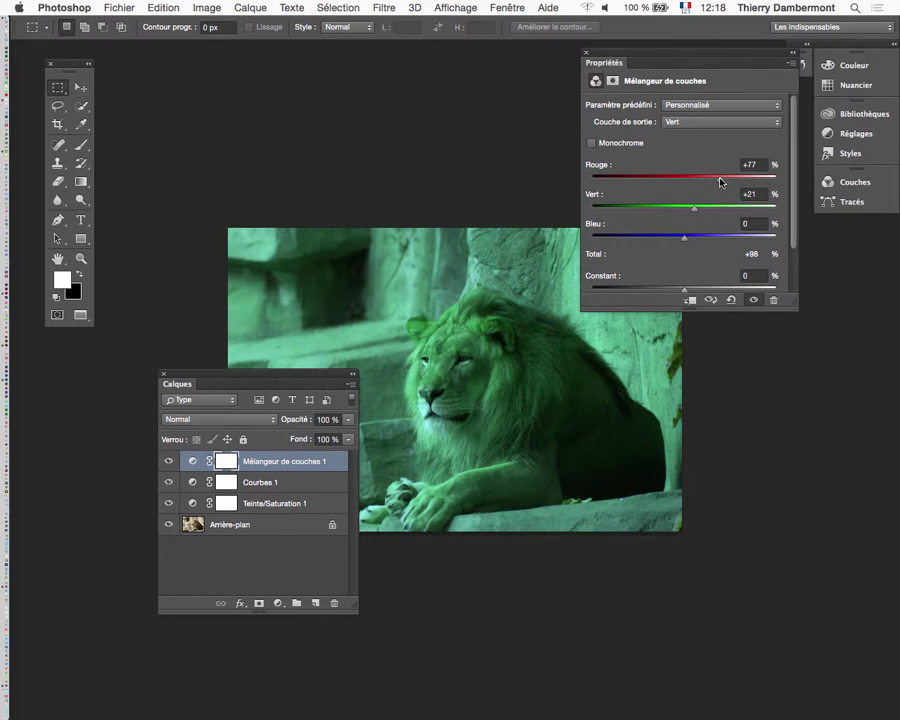
click(706, 240)
drag(706, 241, 699, 238)
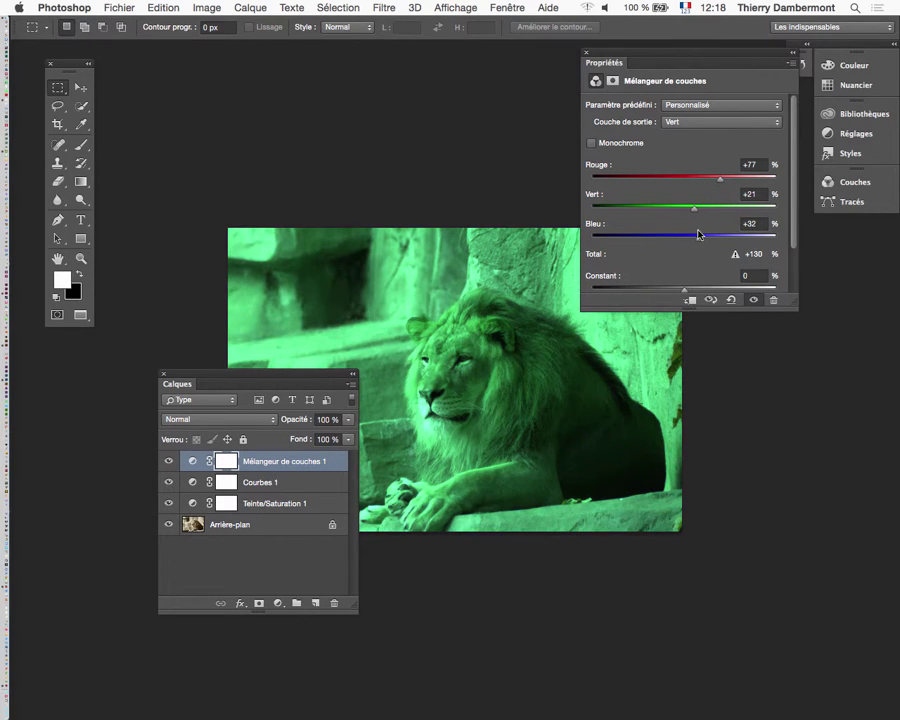
click(681, 180)
drag(681, 181, 702, 181)
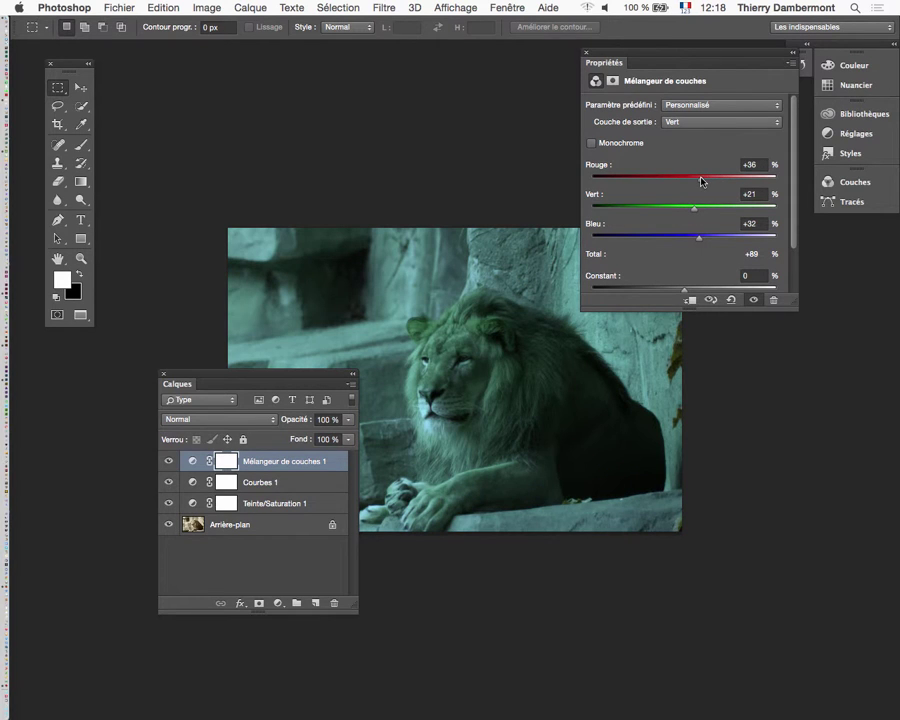
drag(284, 461, 334, 603)
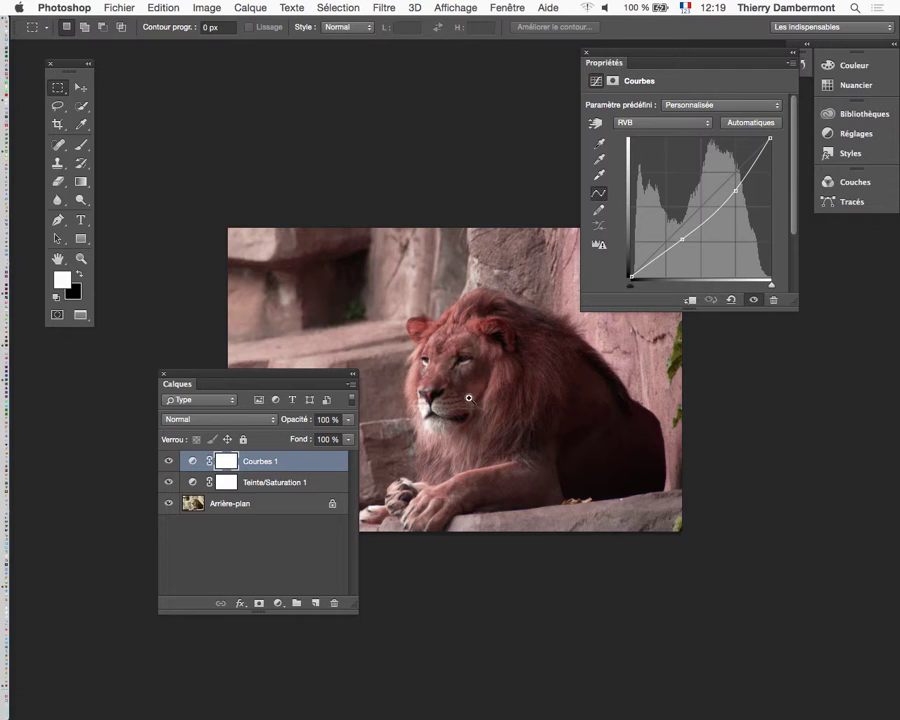
- Zoom into the lion's head and move the Layers panel up beside it
scroll(467, 398, up, 1)
scroll(464, 400, up, 1)
scroll(458, 410, up, 1)
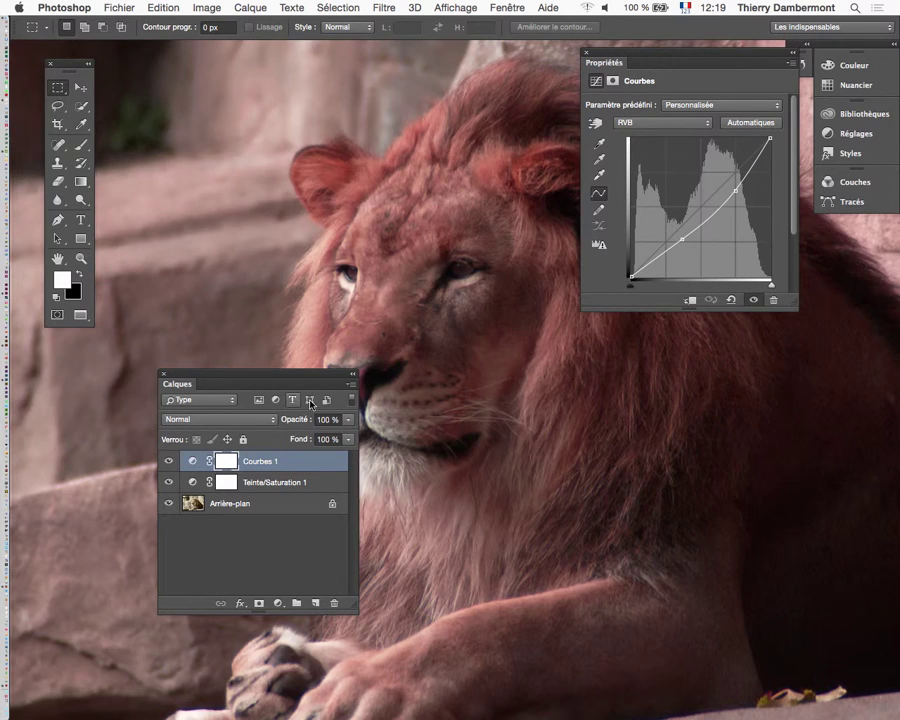
drag(293, 378, 795, 407)
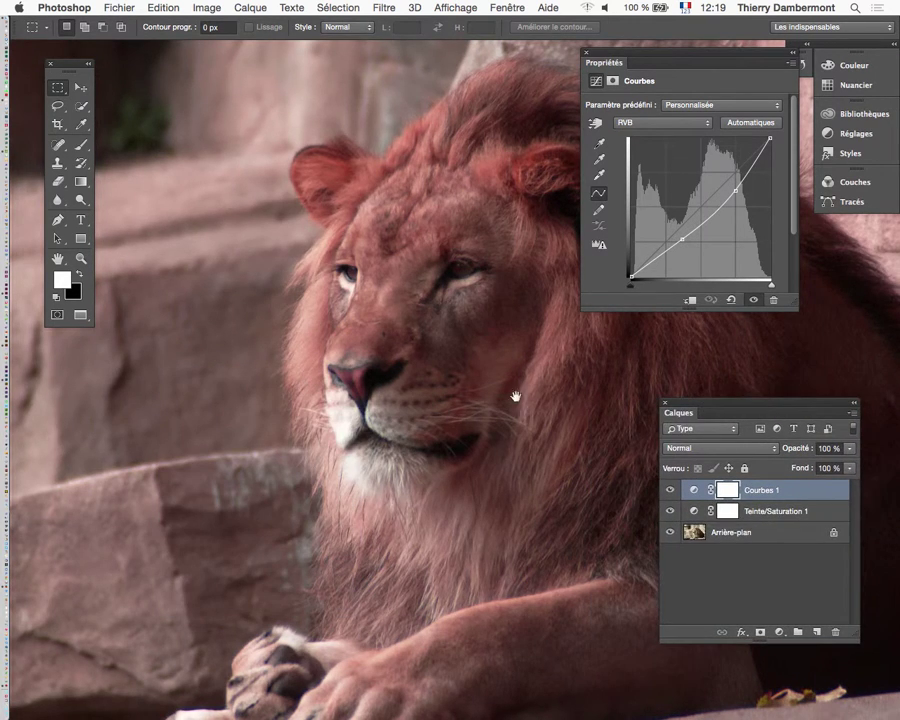
drag(514, 392, 313, 390)
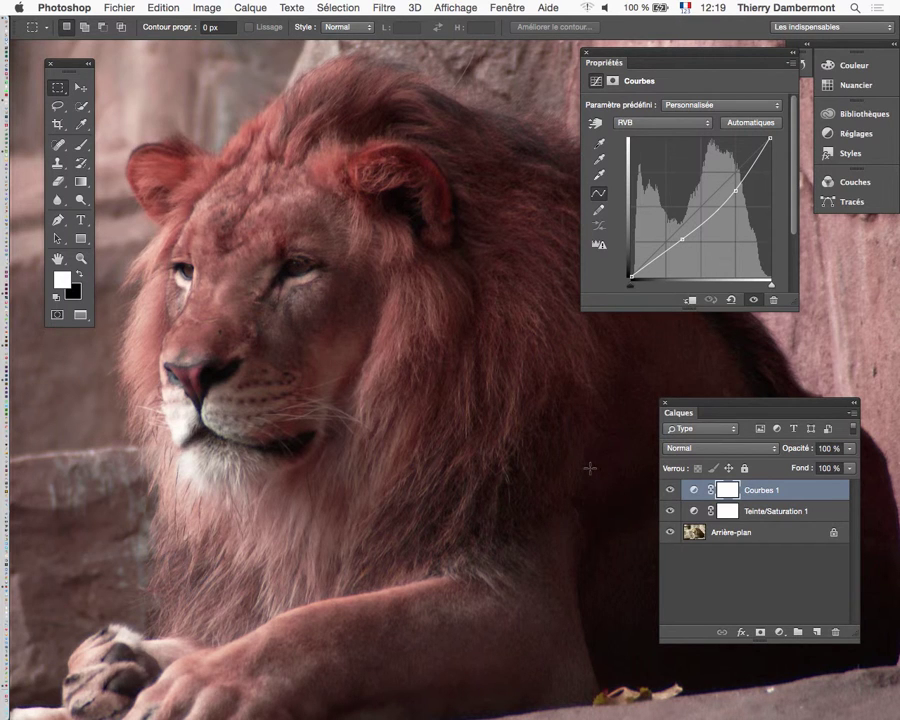
drag(759, 404, 631, 354)
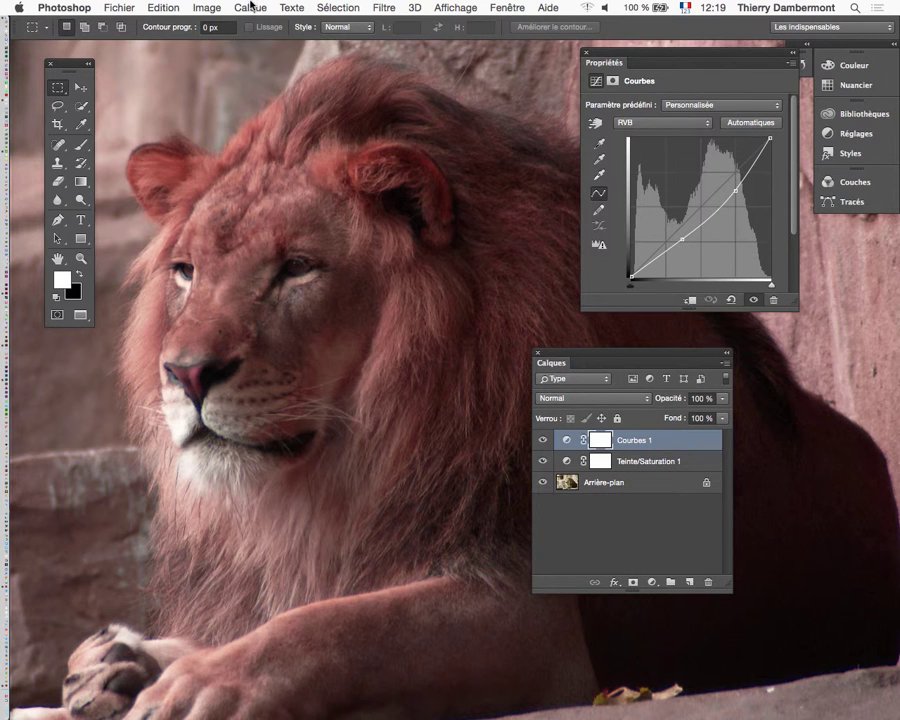
click(251, 7)
- Open the Color Lookup Tables export settings from the Fichier > Exportation menu
click(119, 7)
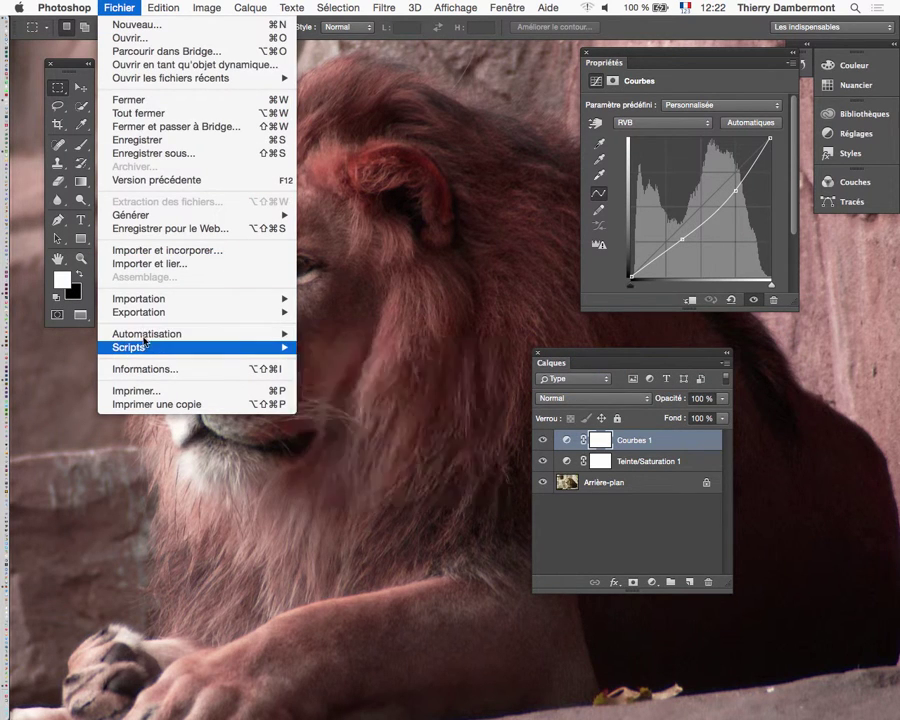
mouse_move(190, 312)
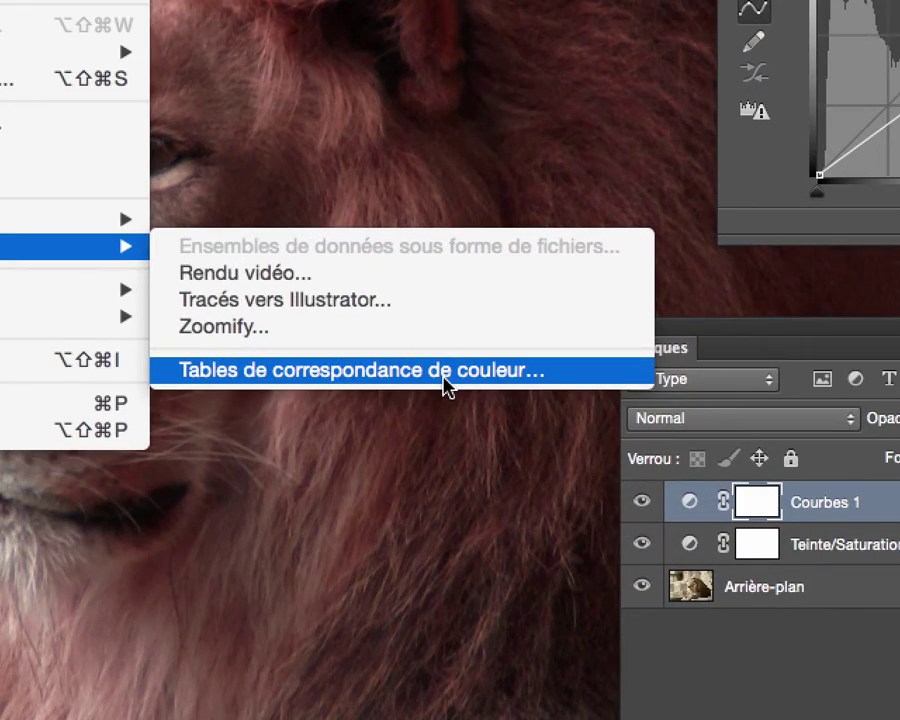
click(445, 380)
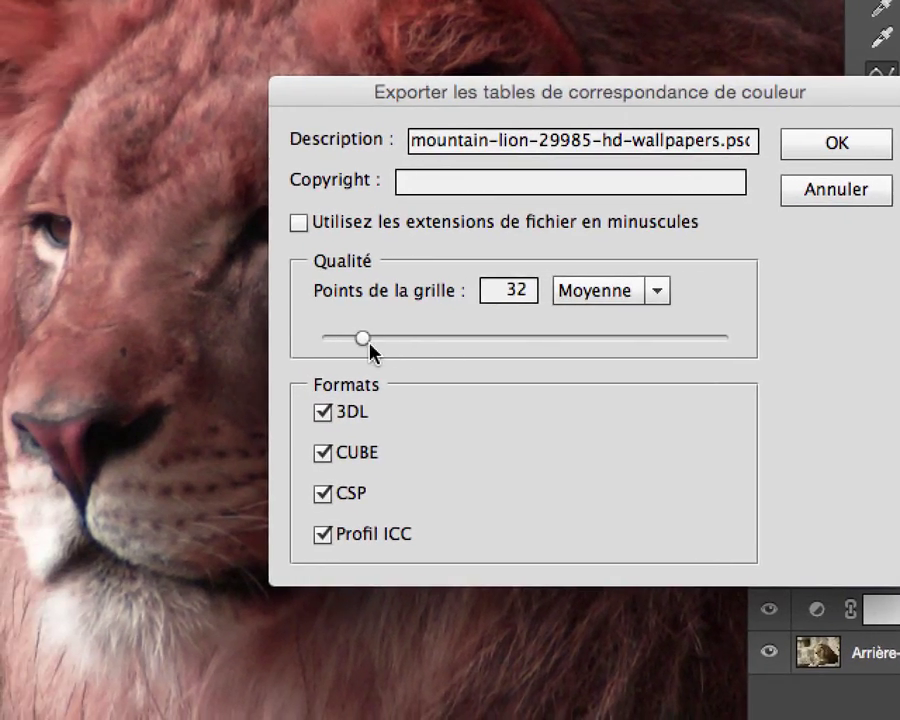
- Return the grid points to 32 after testing the slider, and confirm the export settings
drag(307, 341, 700, 350)
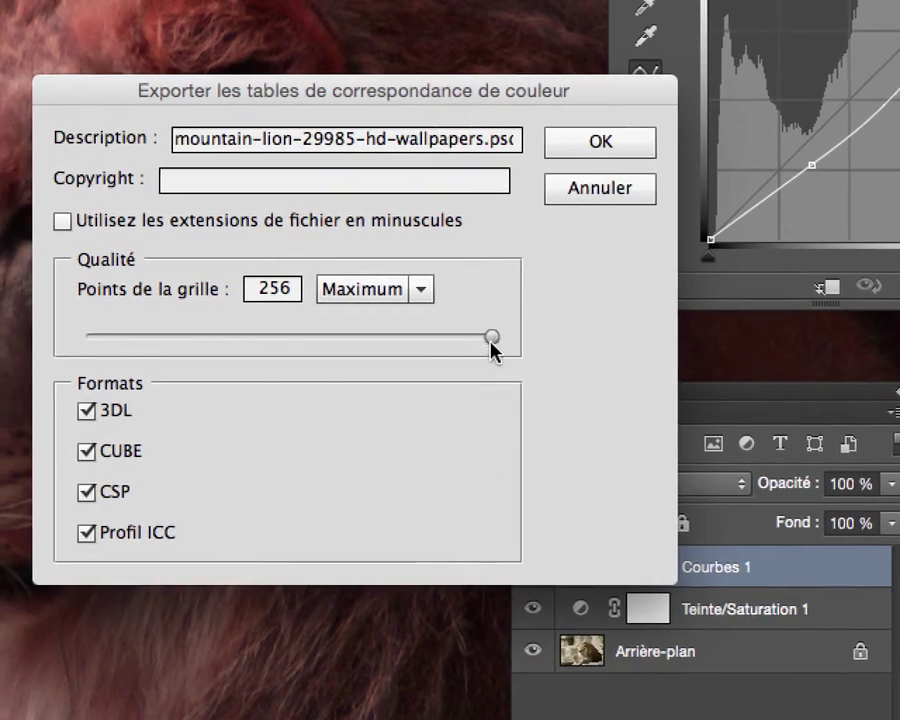
drag(470, 337, 378, 347)
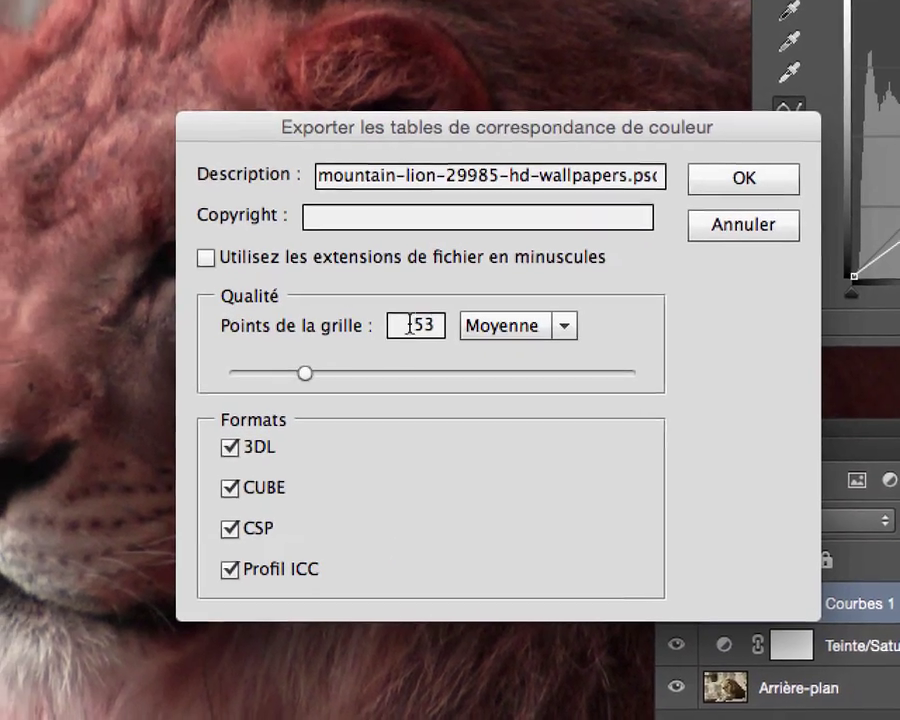
double_click(410, 325)
text(32)
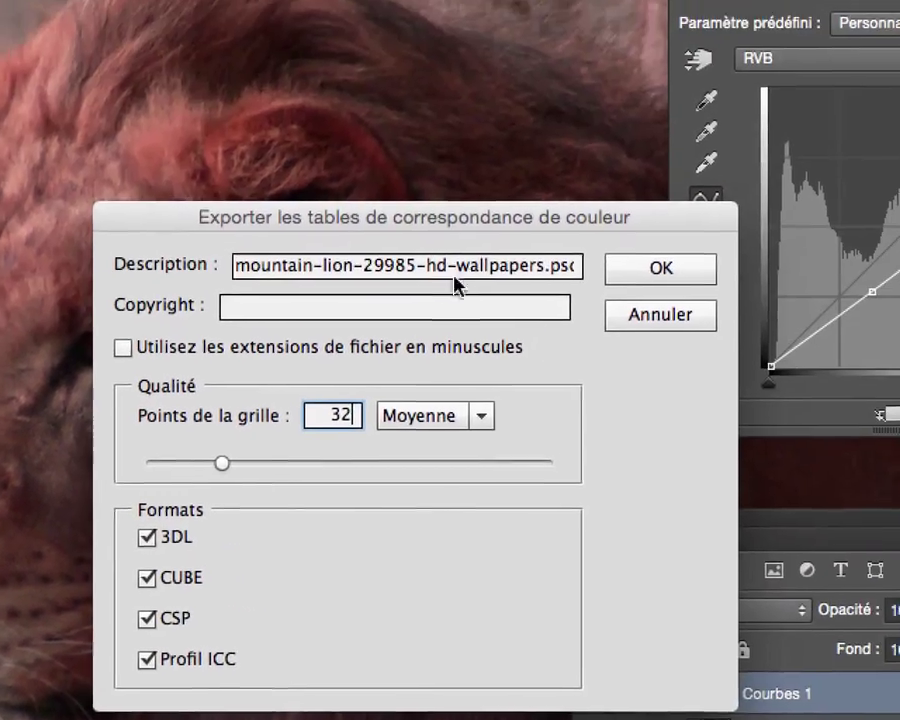
drag(663, 45, 447, 82)
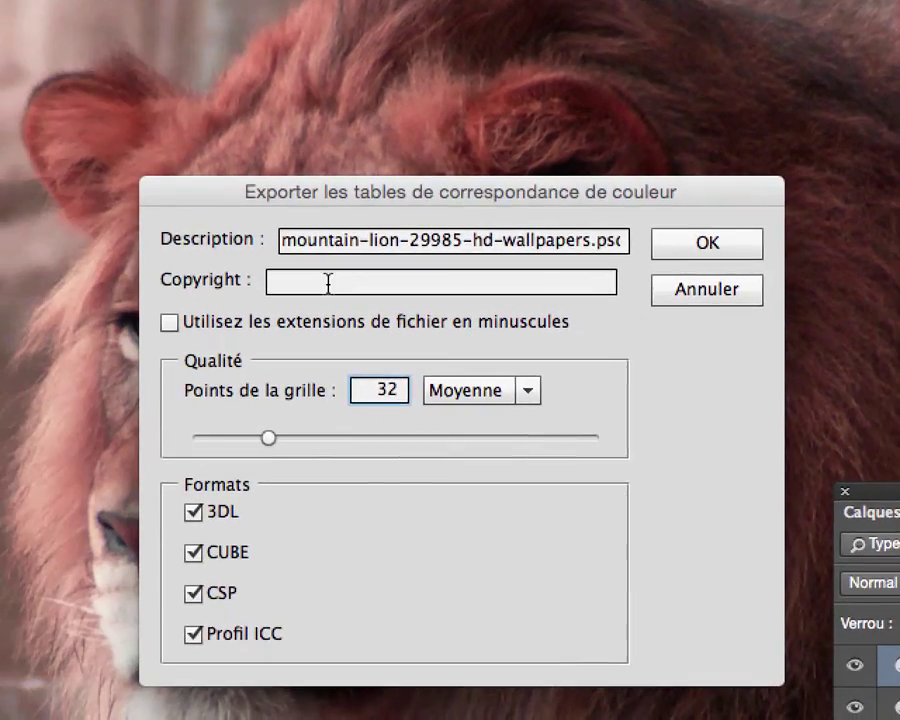
click(138, 309)
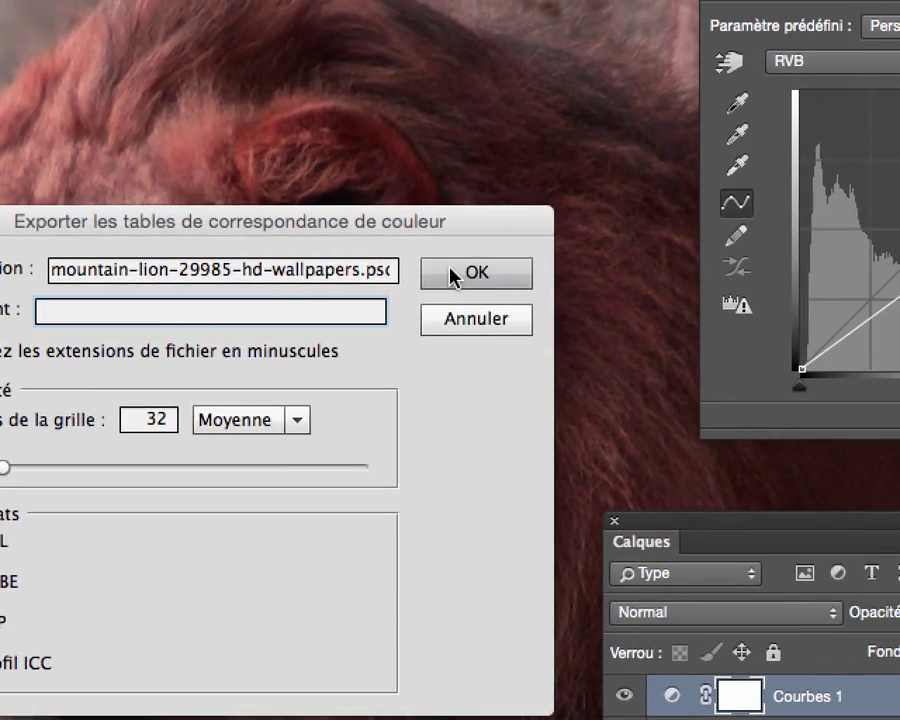
click(452, 272)
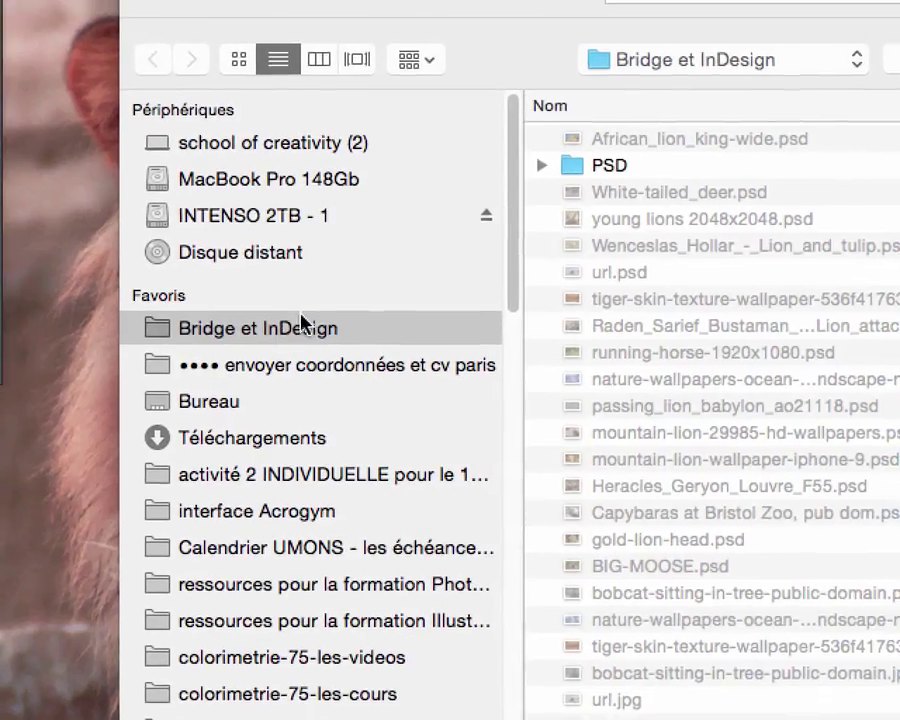
- Browse Bureau, return to the Bridge et InDesign folder, and start a new folder
click(232, 412)
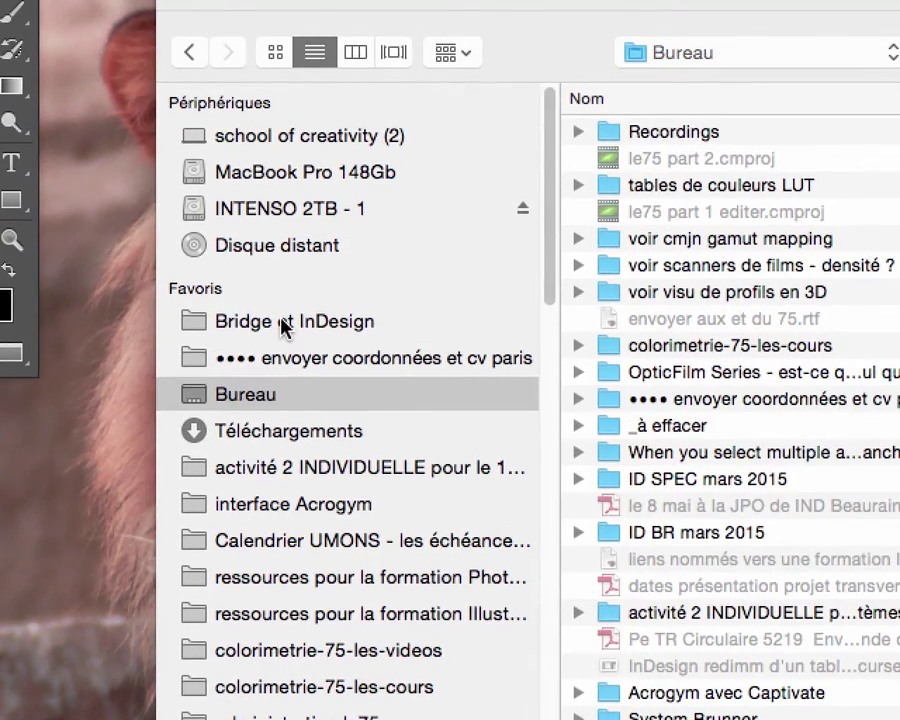
click(285, 327)
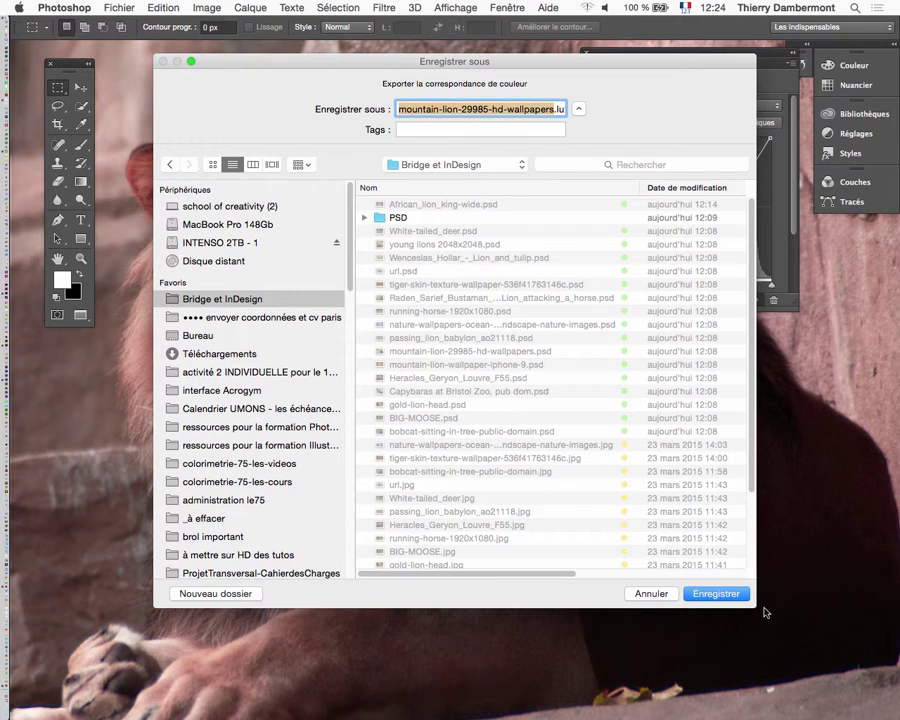
click(178, 596)
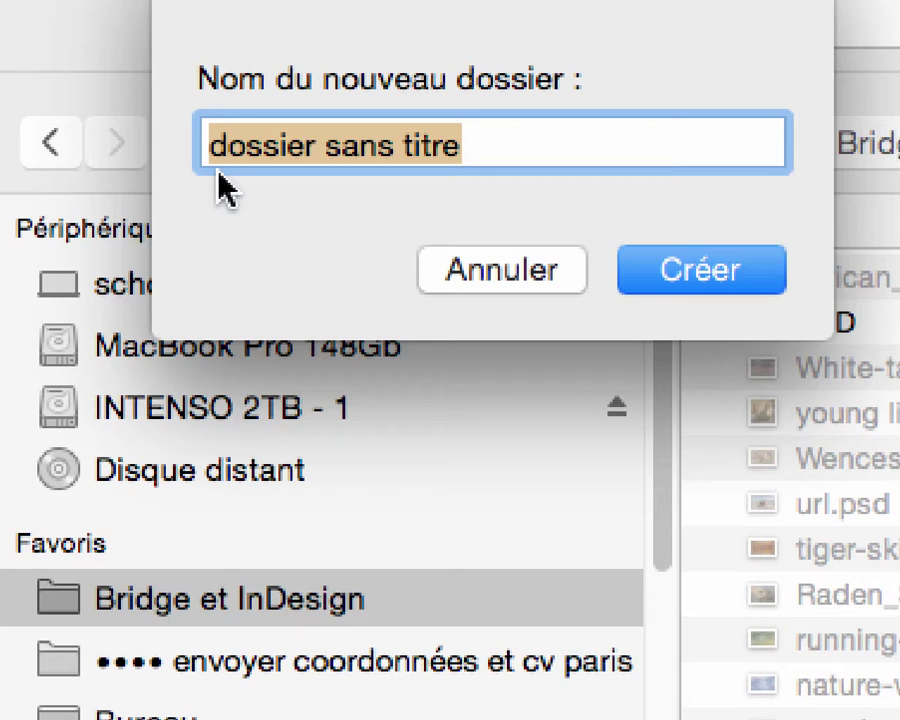
- Create the folder 'table des couleurs Lion' and save the lookup tables into it
text(table )
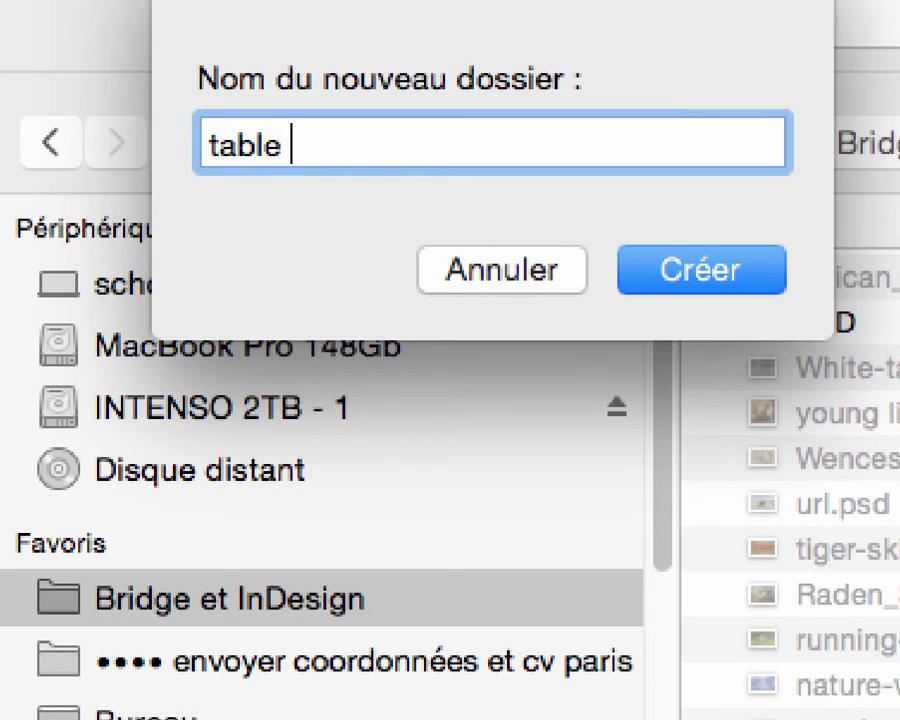
text(des coul)
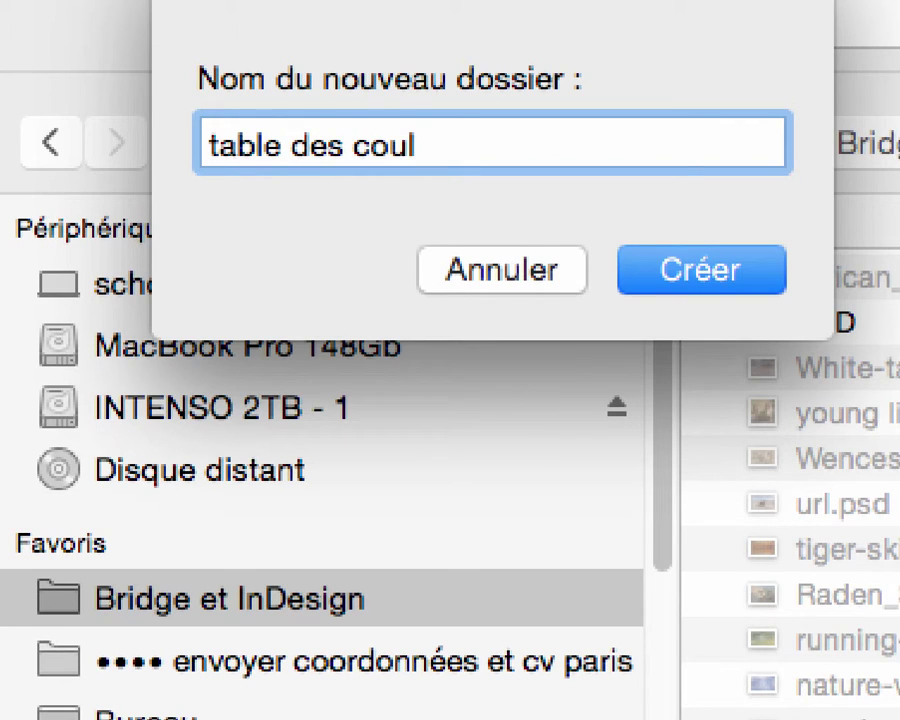
text(eur Lion)
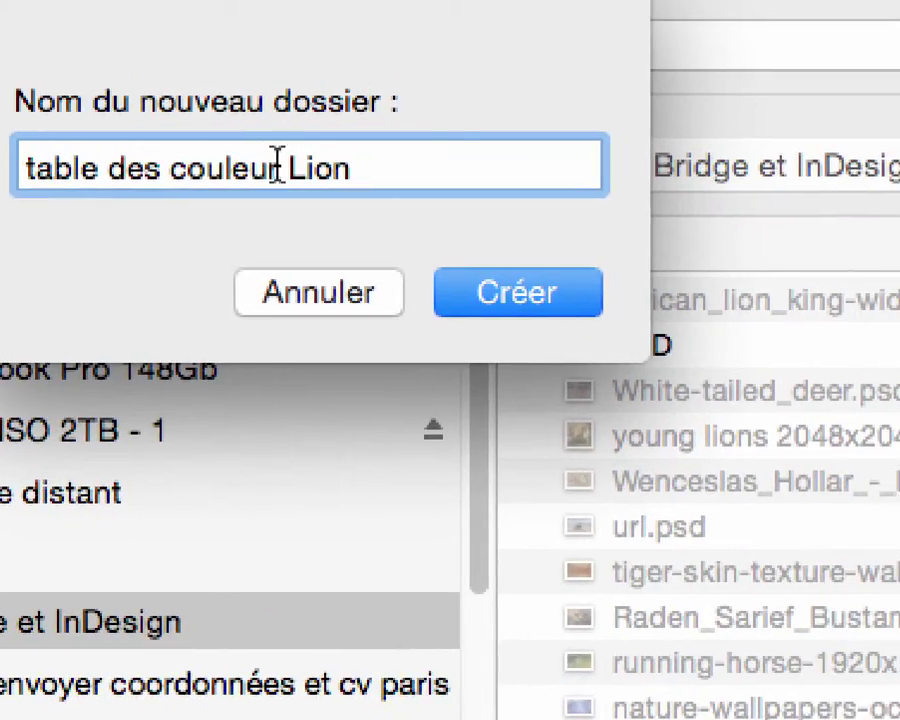
click(354, 144)
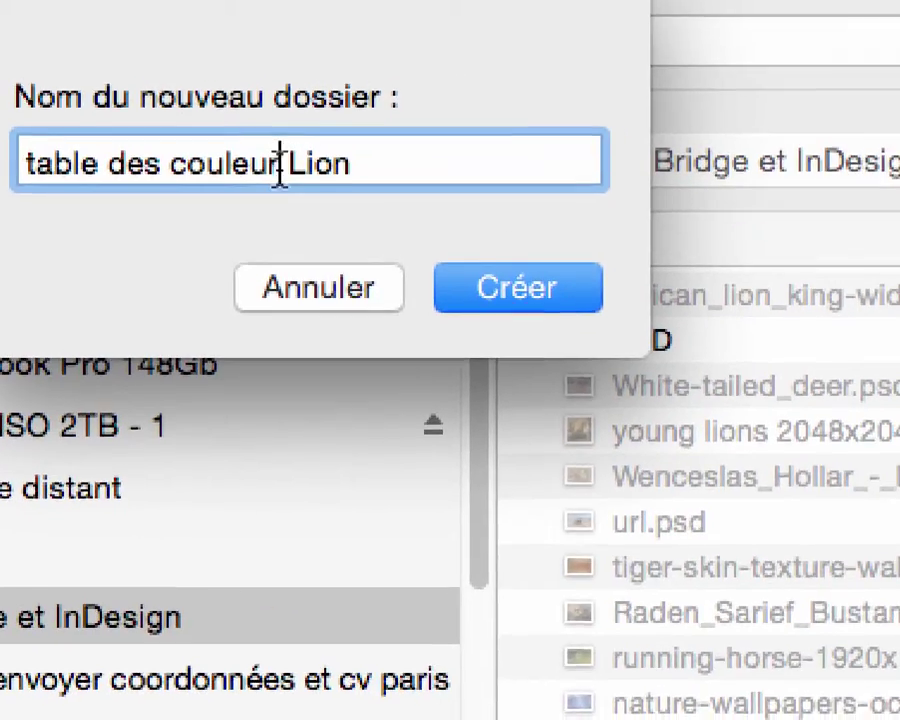
text(s)
click(548, 280)
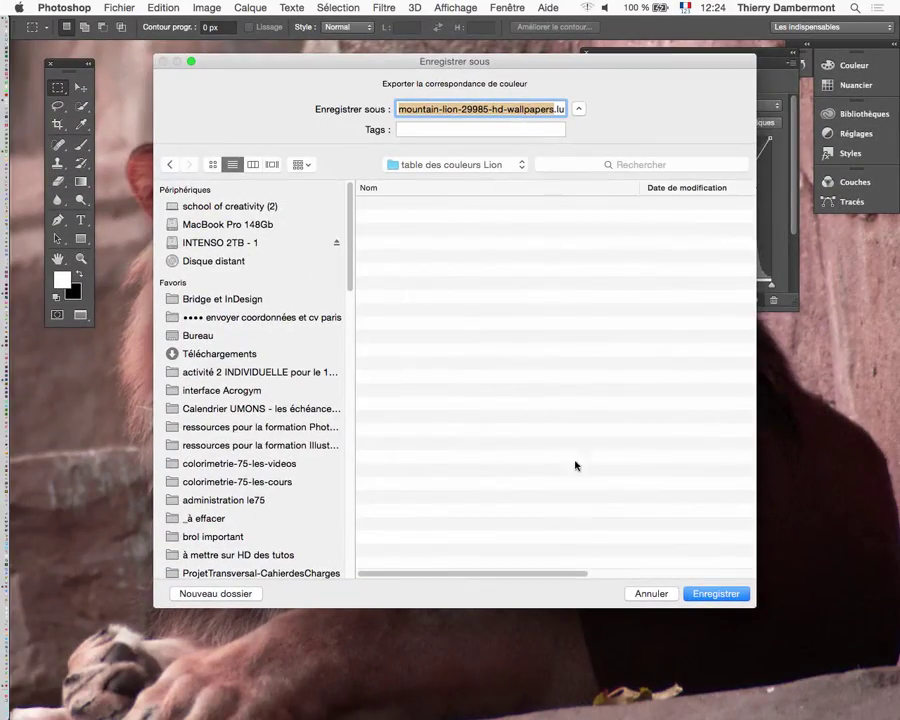
click(706, 594)
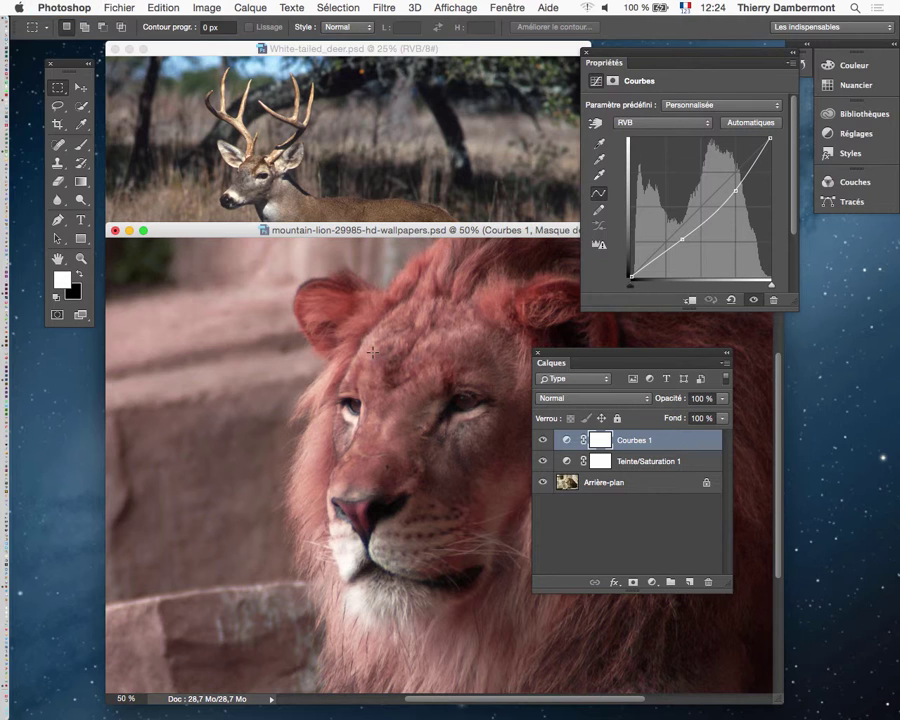
- Shrink the lion window to 12.5% below the deer and move the panels aside
drag(305, 234, 402, 383)
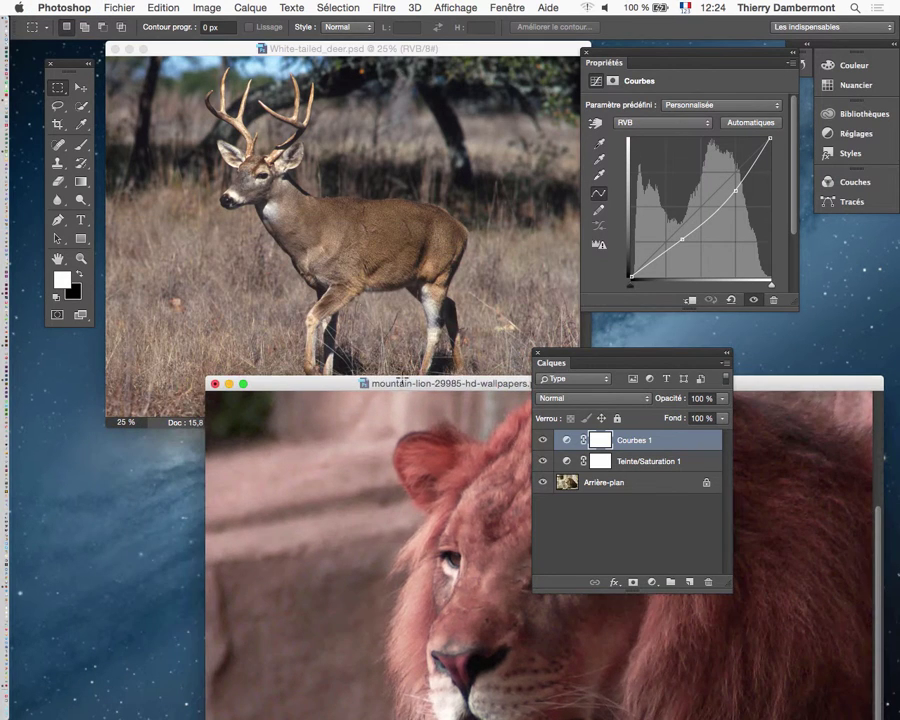
alt+click(425, 483)
alt+click(418, 462)
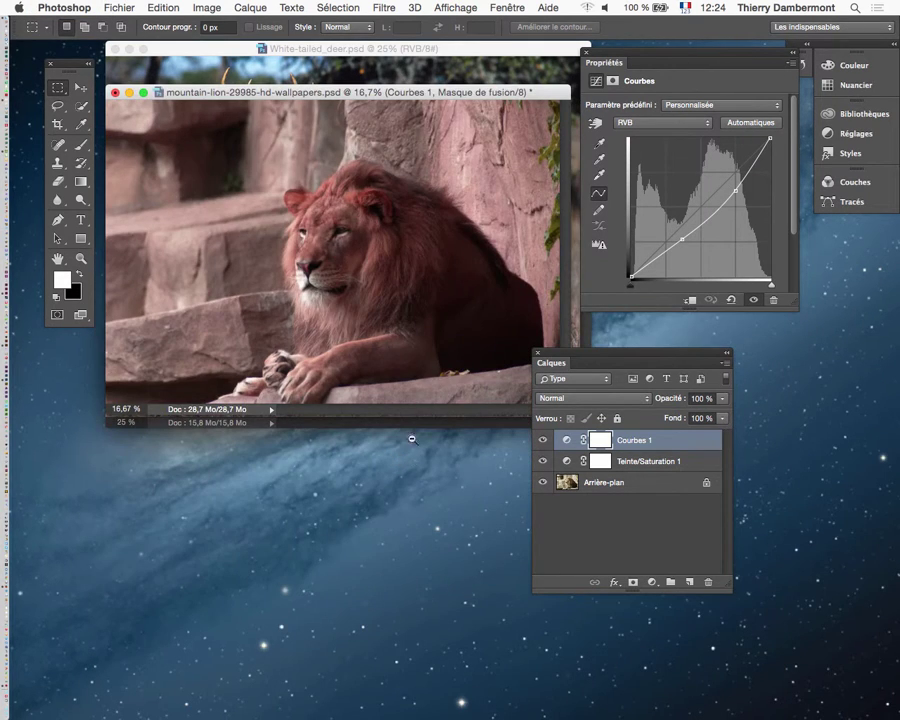
alt+click(219, 110)
mouse_move(296, 90)
mouse_down()
mouse_move(388, 296)
mouse_move(350, 392)
mouse_up()
drag(577, 352, 678, 390)
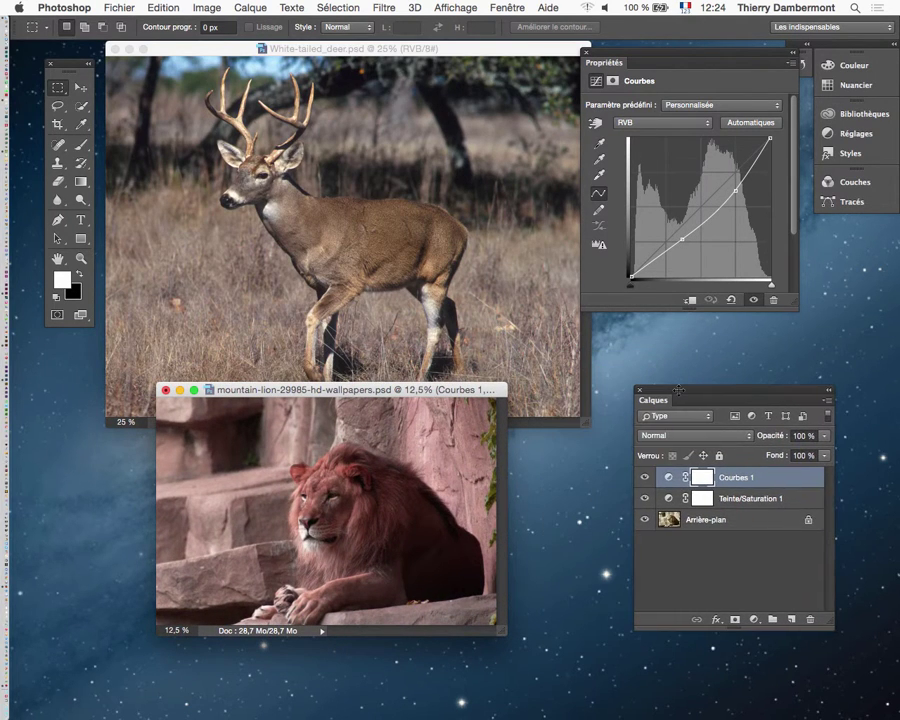
drag(594, 73, 722, 76)
- Bring the deer photo to the front and show it alone in full-screen mode
click(417, 57)
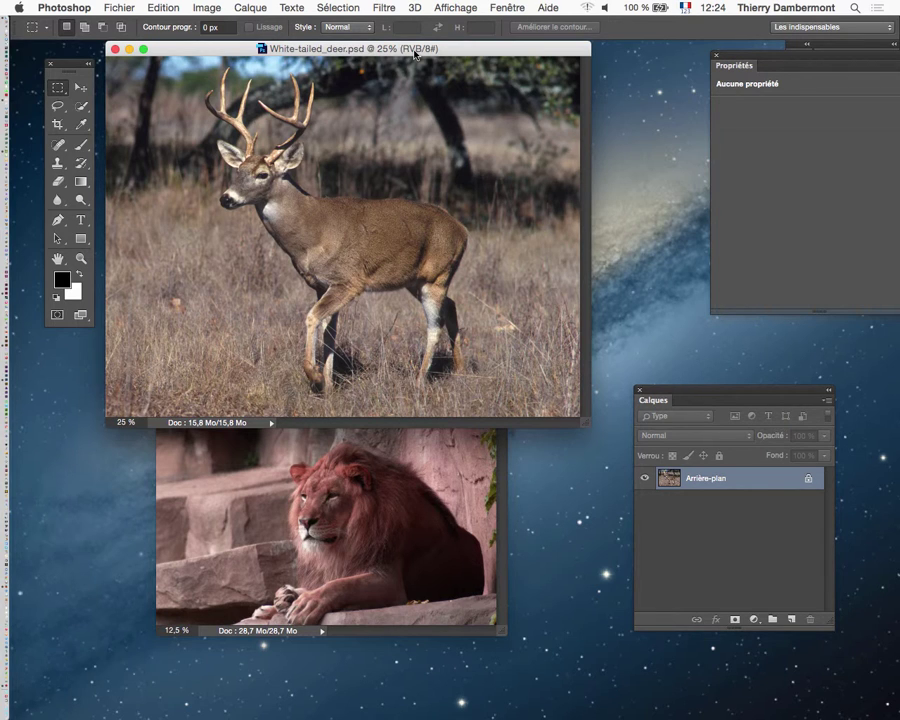
click(248, 7)
click(248, 7)
key(f)
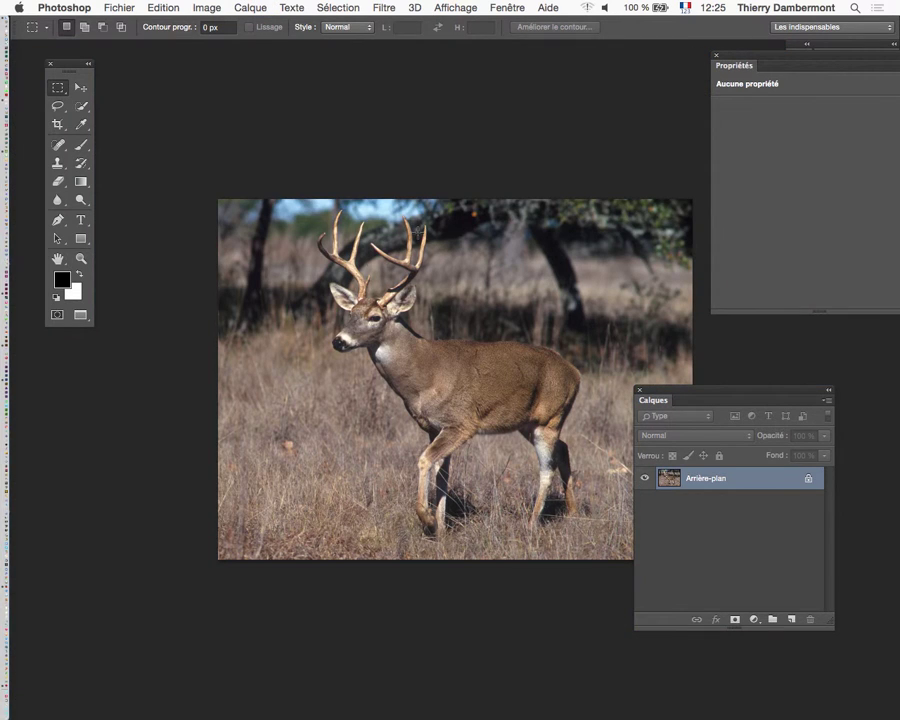
drag(440, 415, 368, 374)
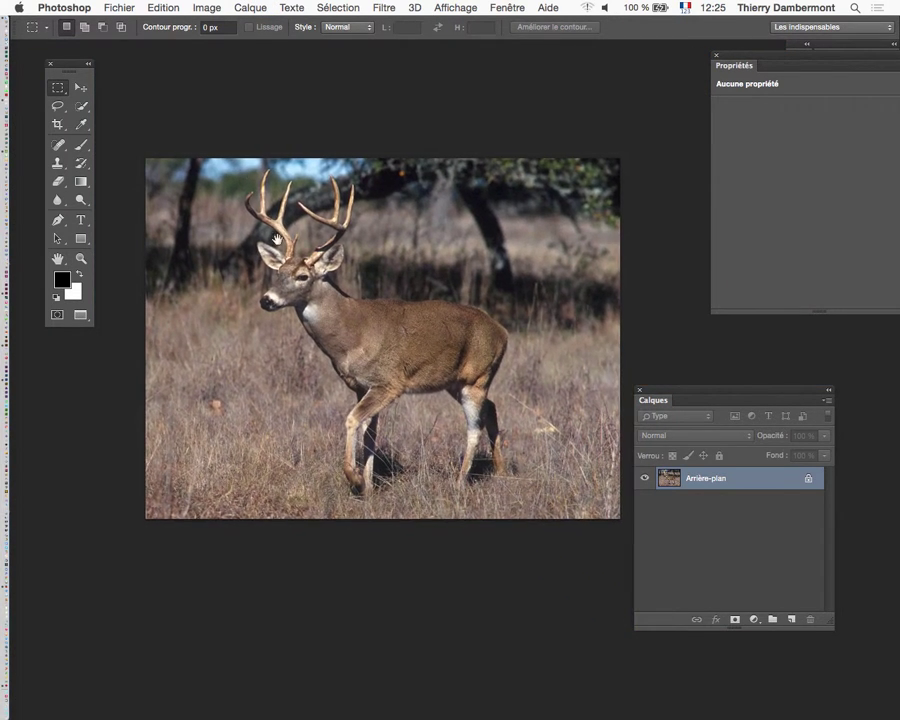
click(207, 7)
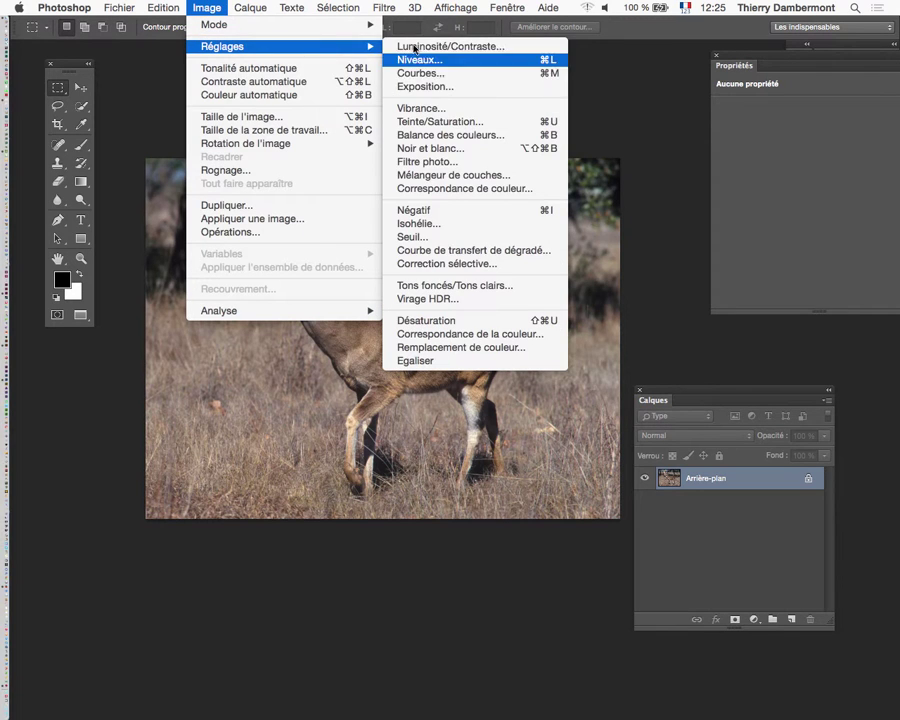
mouse_move(222, 46)
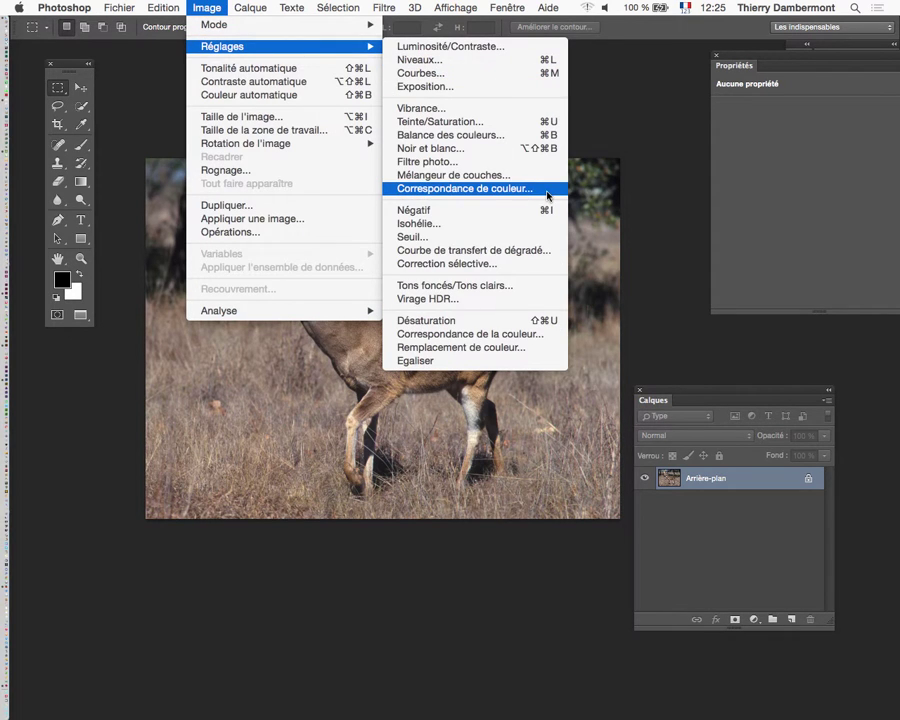
- Open Correspondance de couleur on the deer and preview DropBlues, Candlelight, Bleach Bypass, NightFromDay and Soft_Warming LUTs
click(547, 189)
mouse_move(494, 262)
mouse_down()
mouse_move(494, 253)
mouse_move(704, 126)
mouse_up()
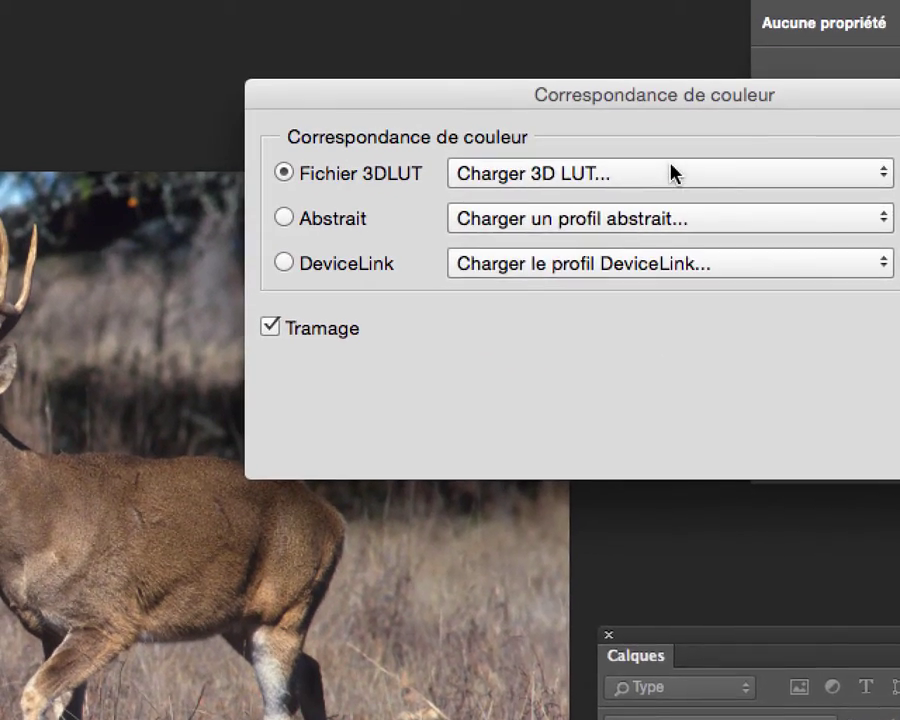
click(673, 173)
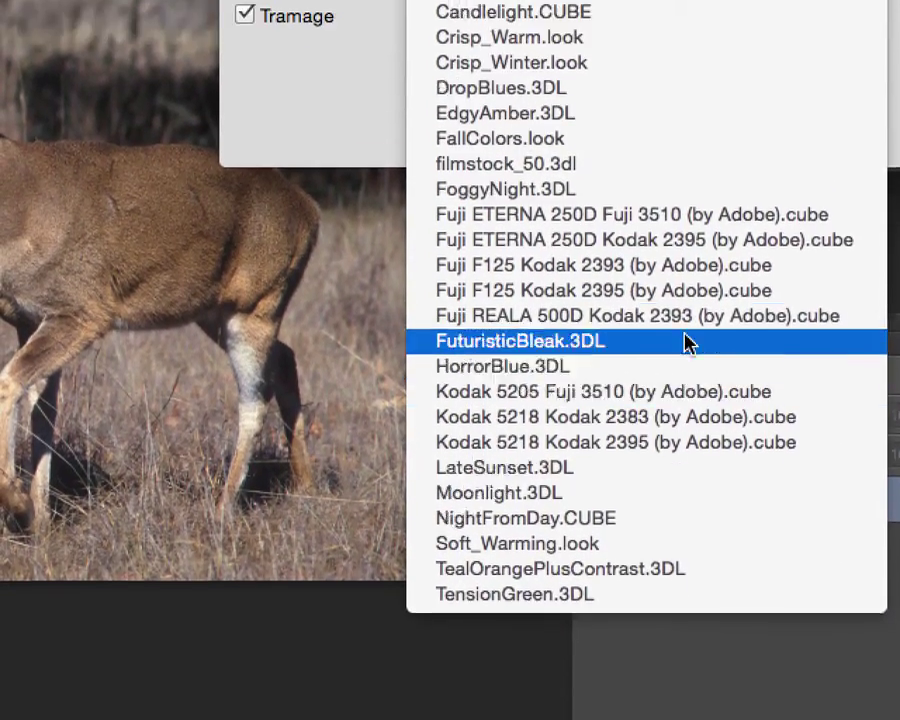
click(685, 90)
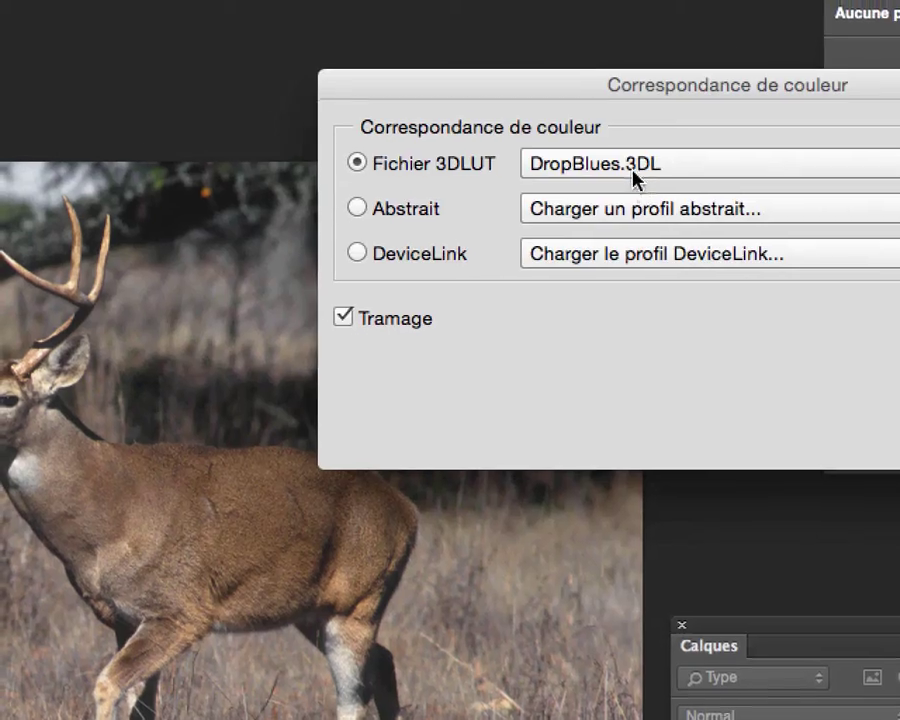
click(633, 178)
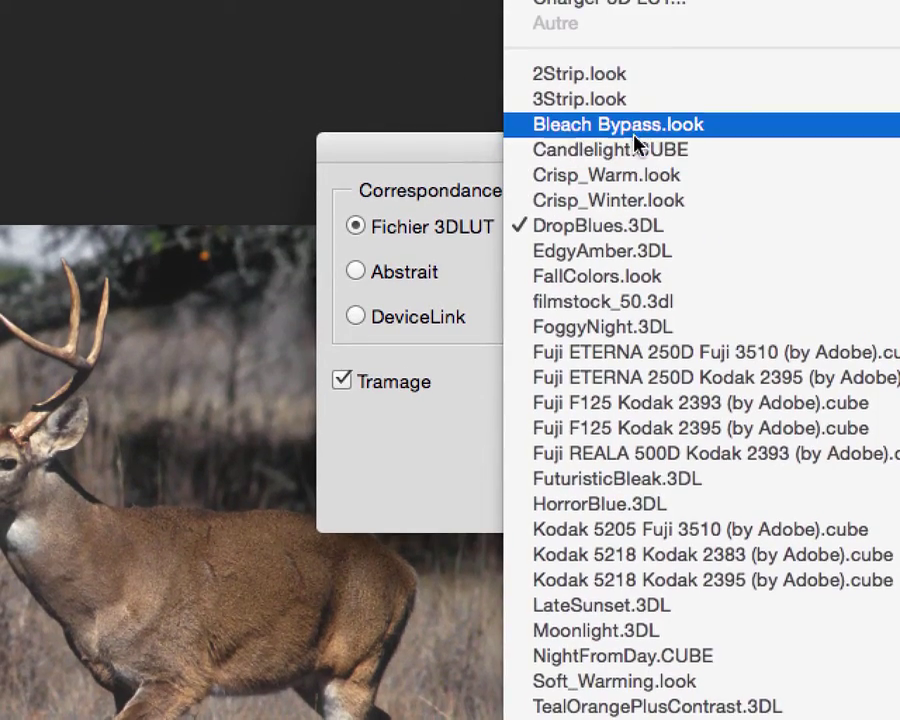
click(636, 146)
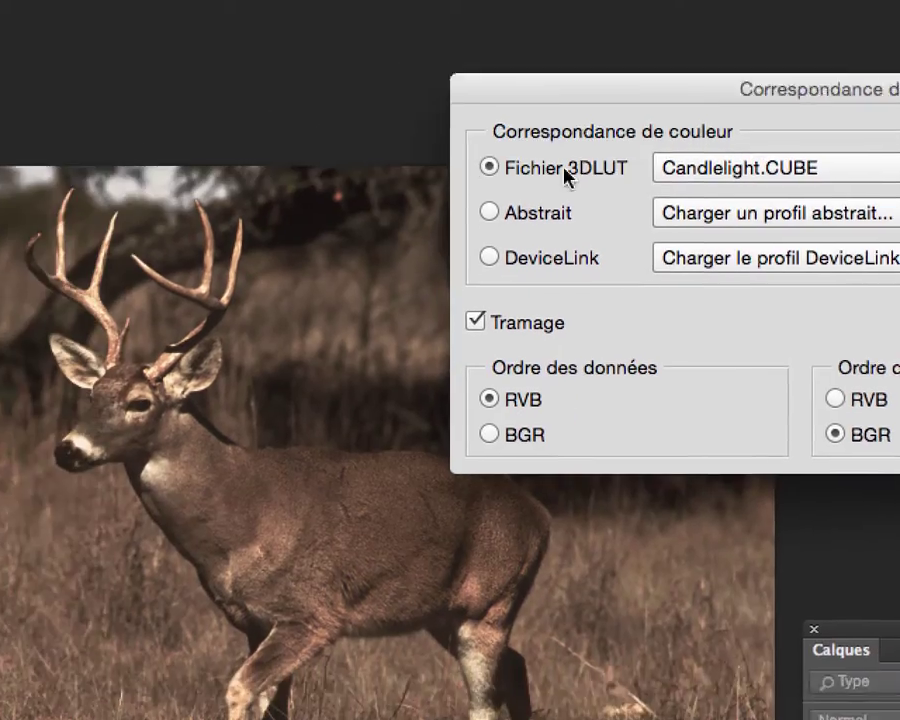
click(705, 168)
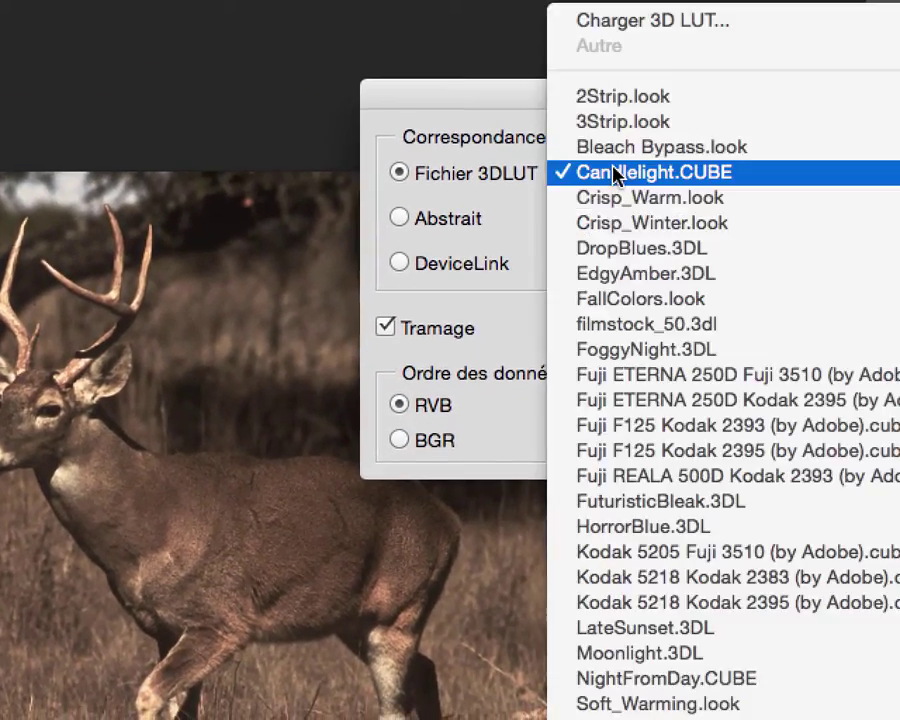
click(615, 148)
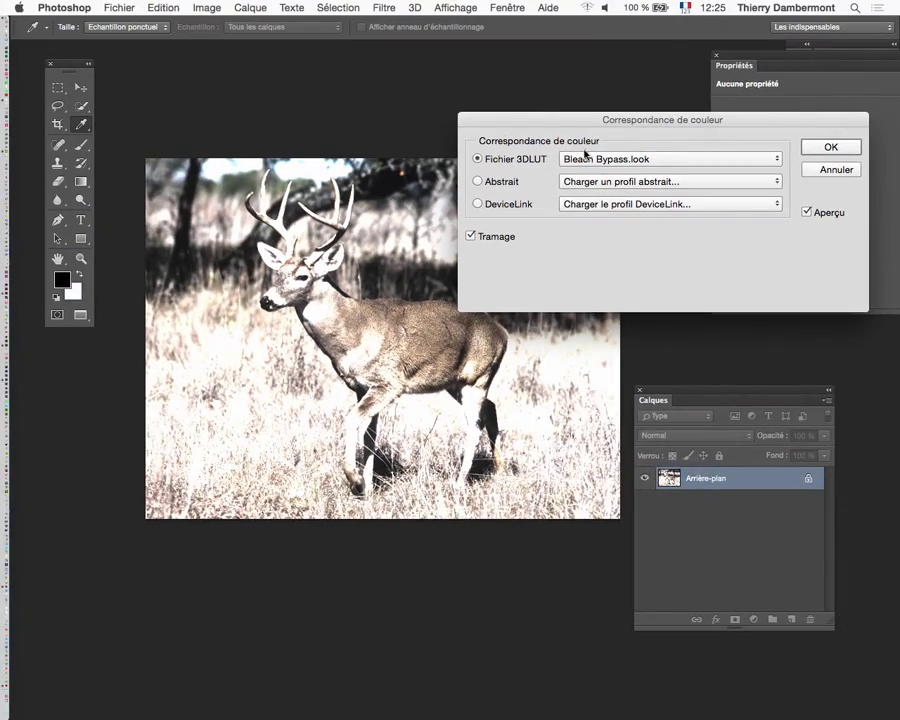
click(585, 154)
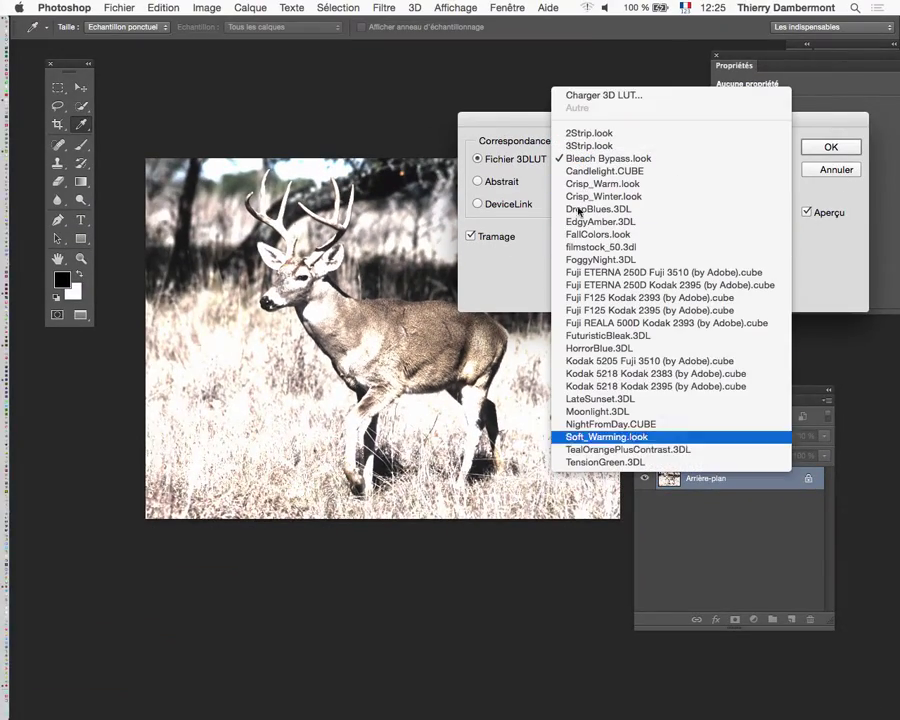
click(605, 419)
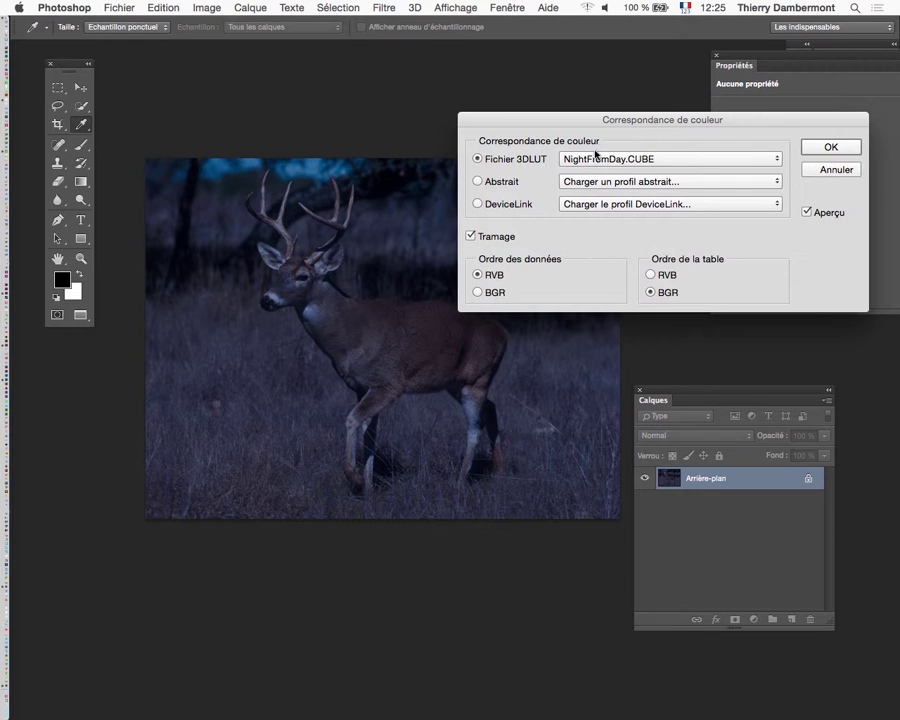
click(610, 159)
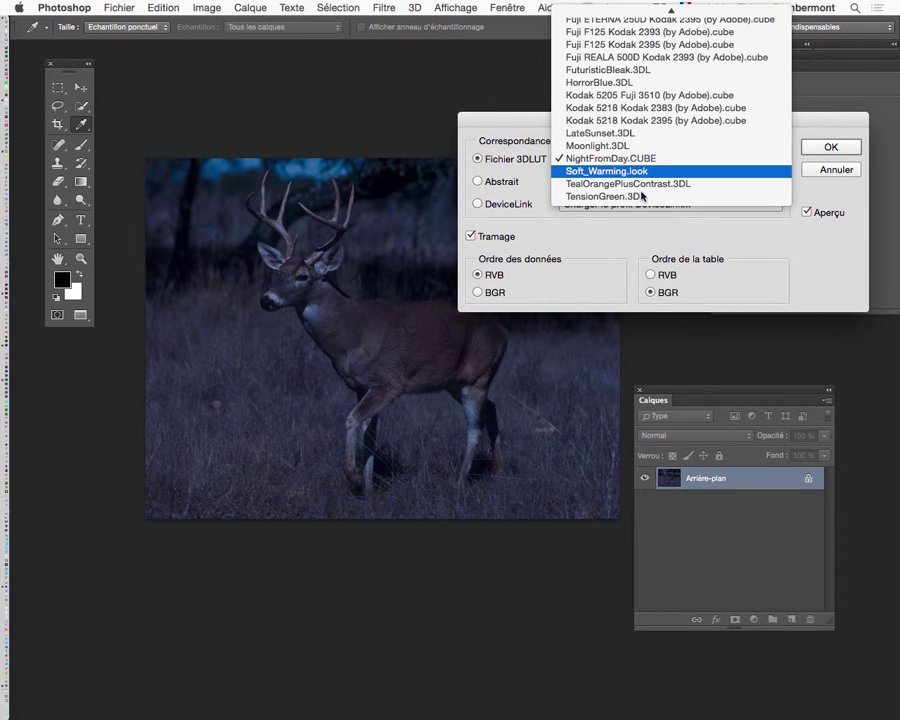
click(635, 172)
- Preview TealOrangePlusContrast, Fuji ETERNA 250D Kodak 2395, filmstock_50, DropBlues, Crisp_Warm, then Candlelight on the deer
click(625, 159)
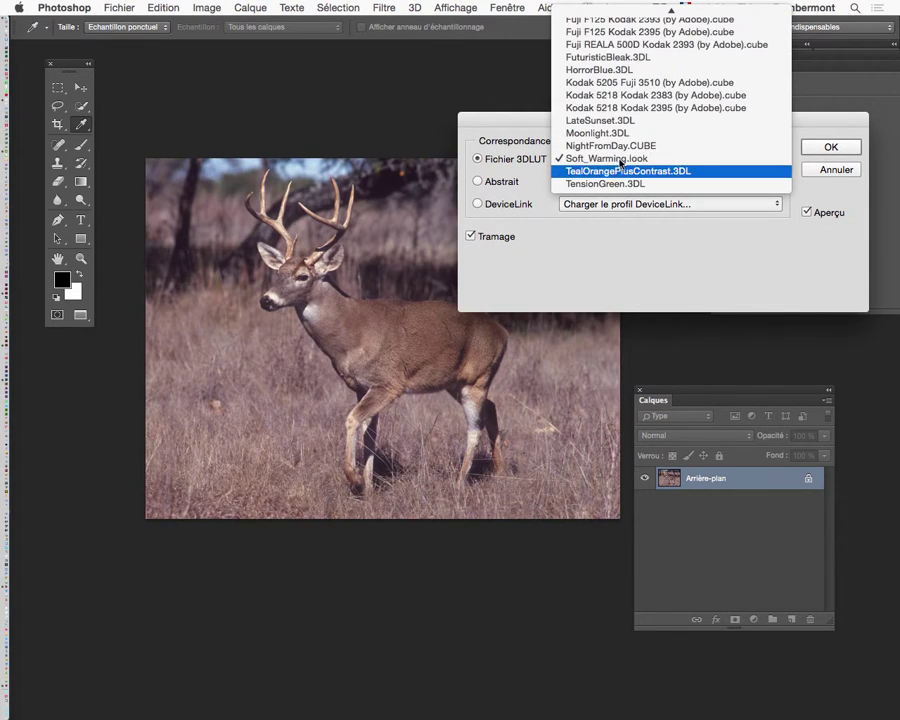
click(620, 170)
click(618, 160)
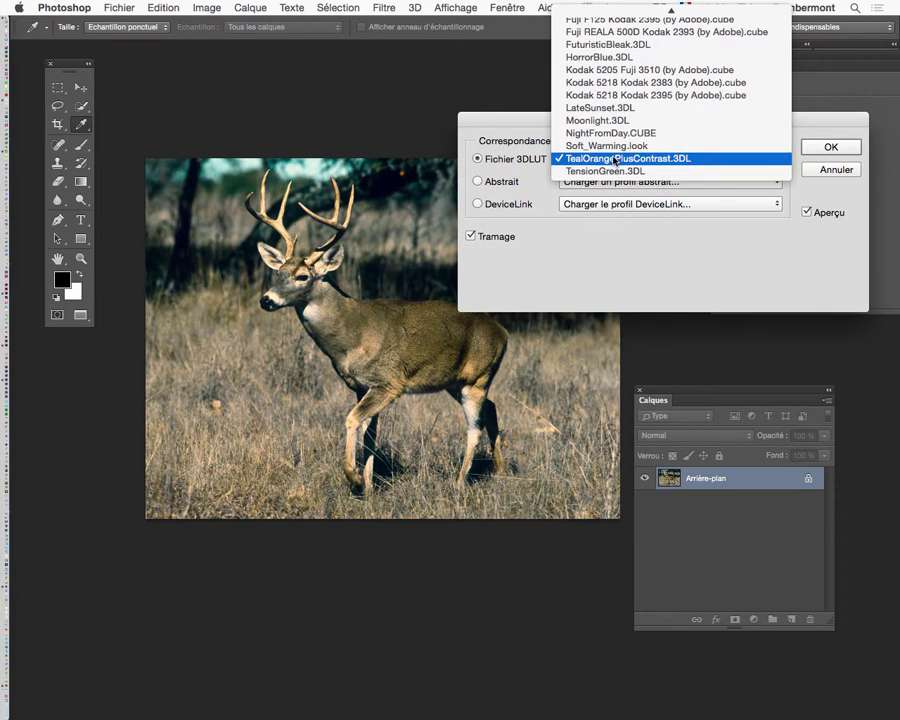
scroll(620, 100, up, 5)
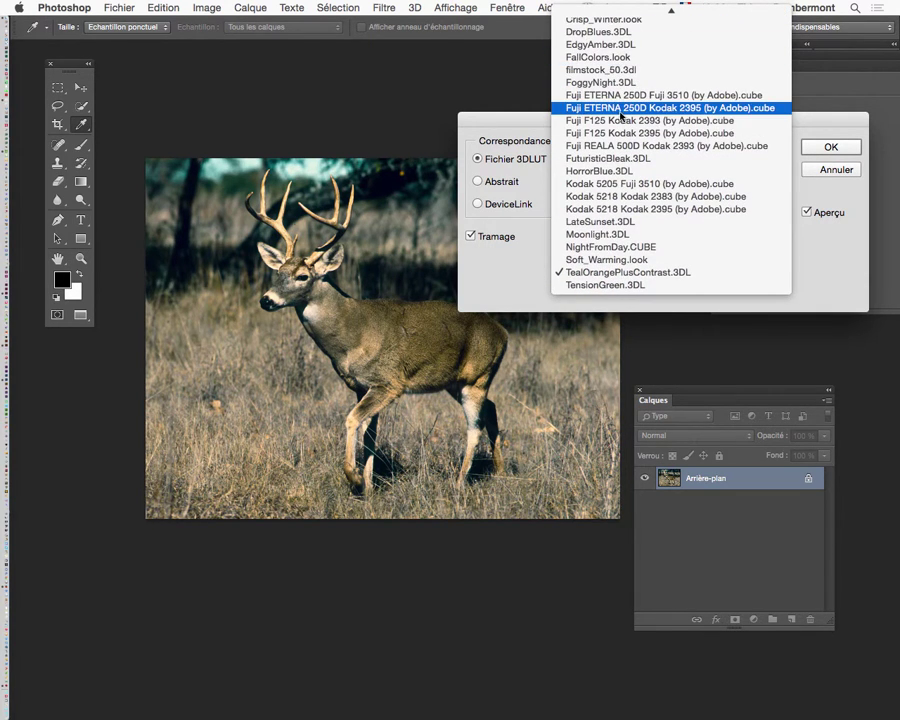
click(620, 108)
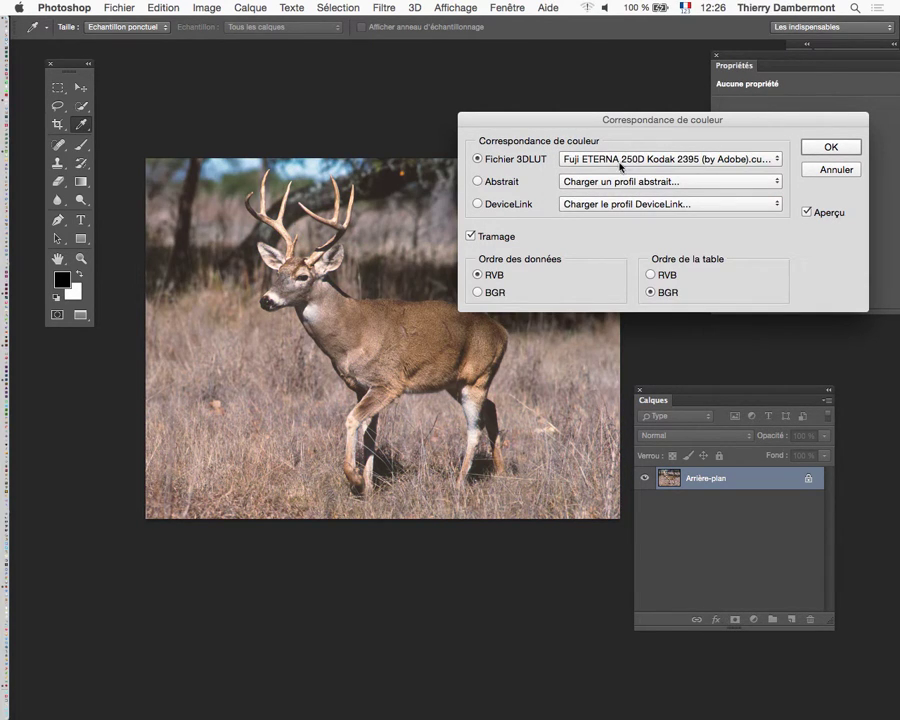
click(610, 160)
click(610, 120)
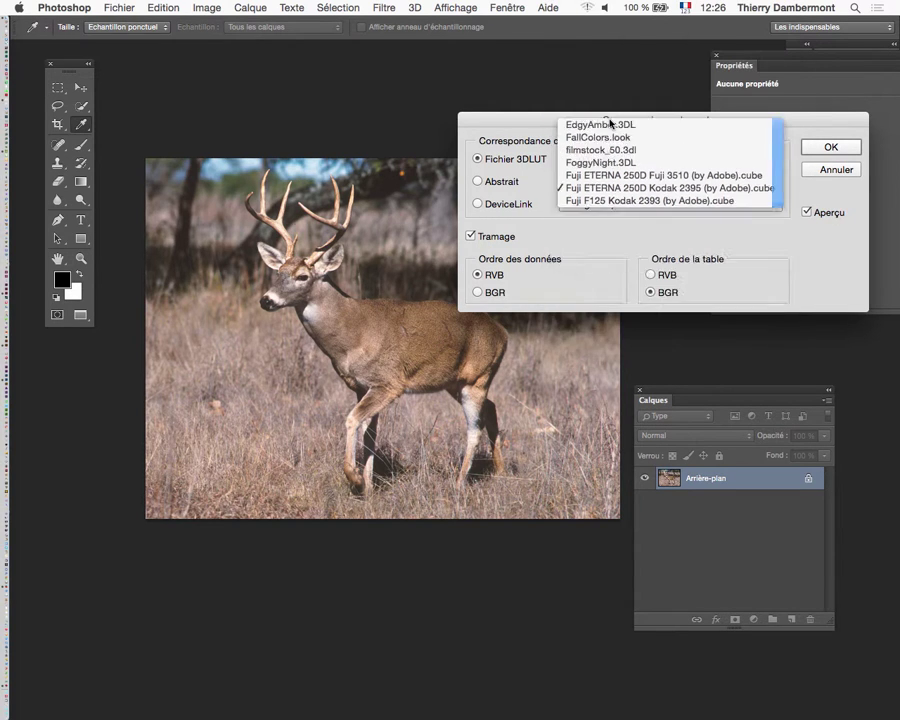
click(613, 155)
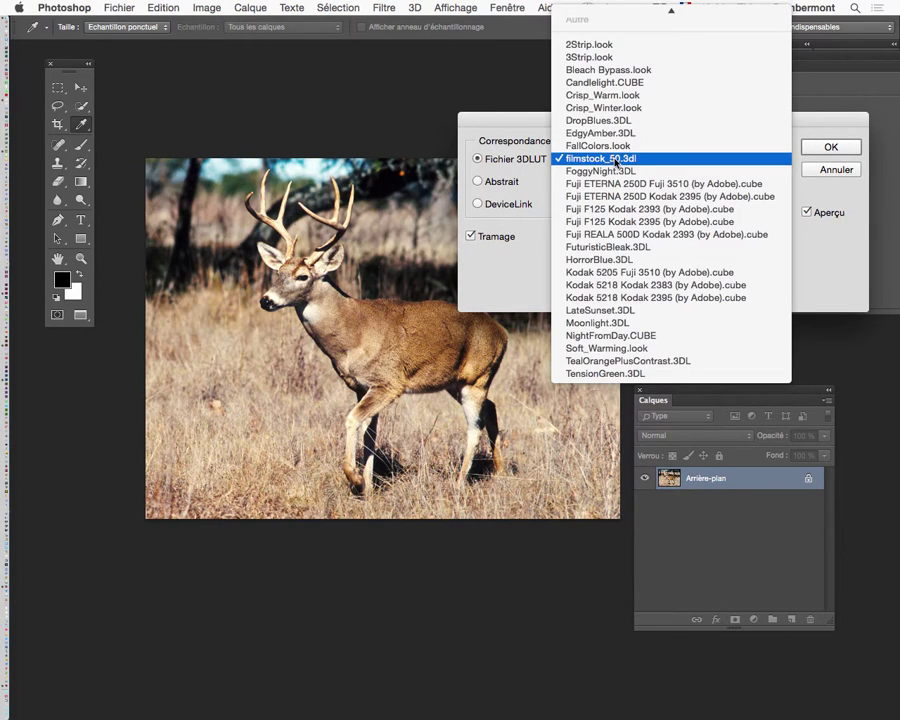
click(617, 125)
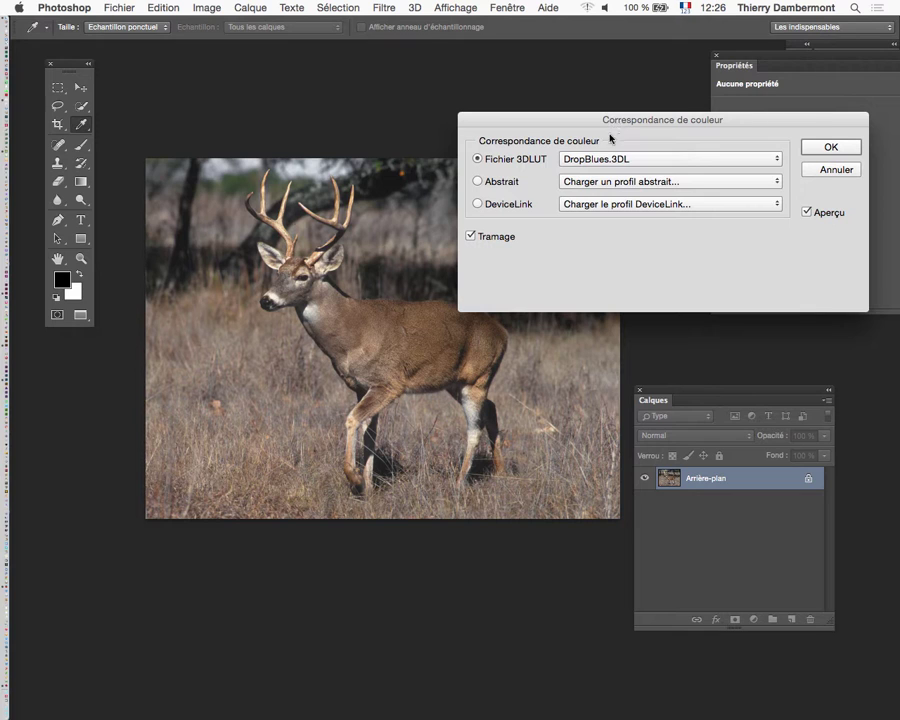
click(612, 158)
click(618, 131)
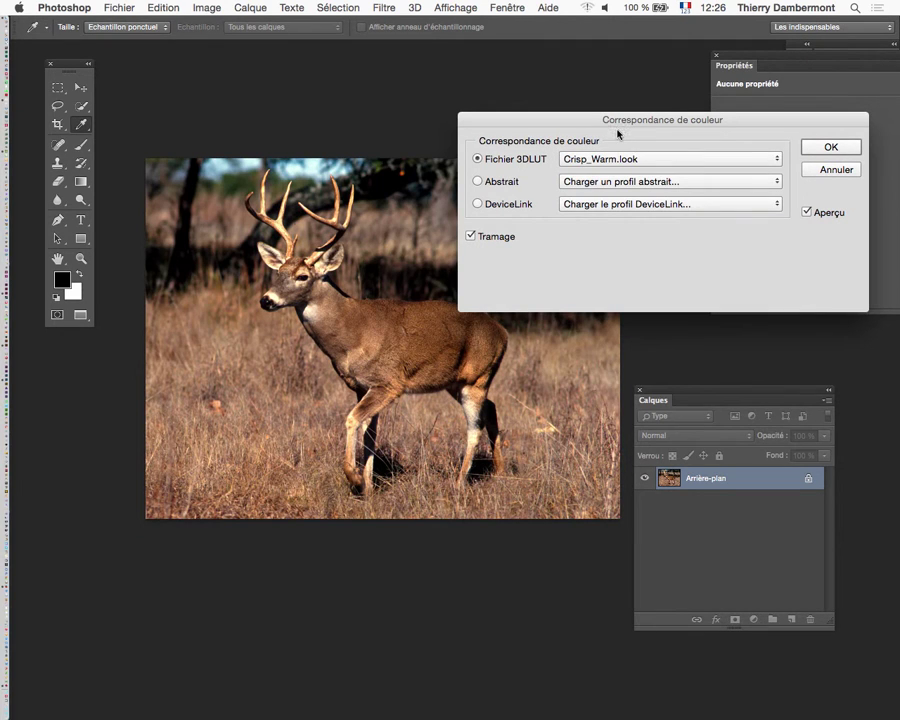
click(618, 158)
click(622, 143)
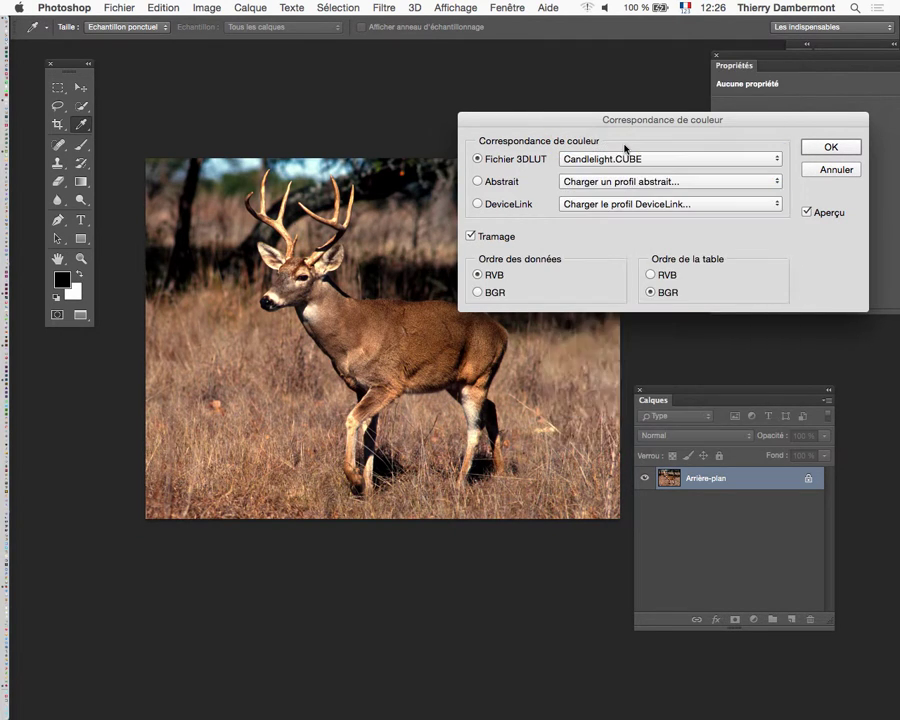
click(618, 158)
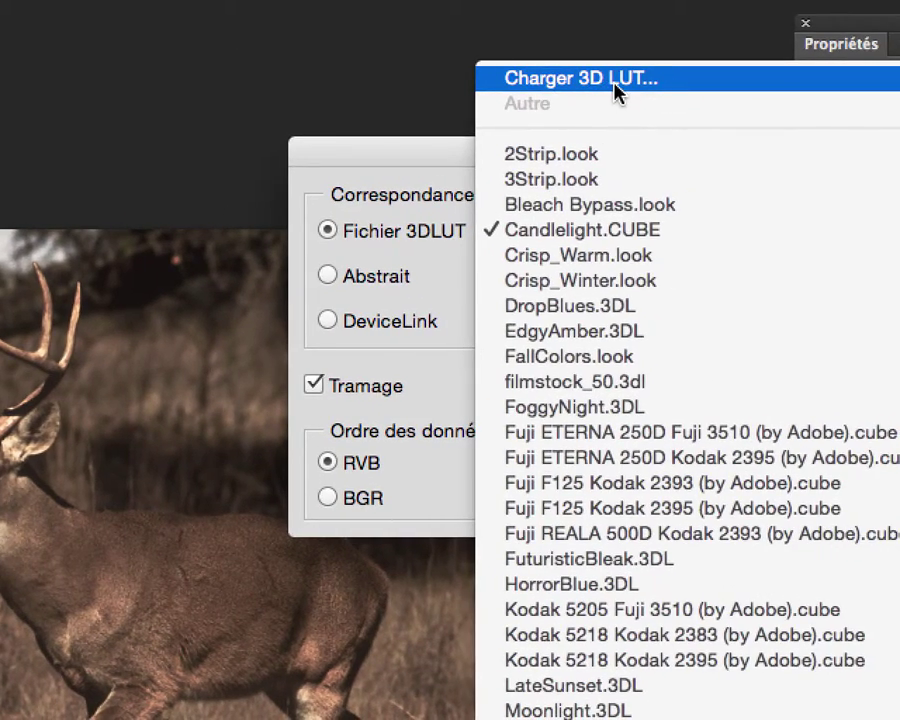
- Load the mountain-lion 3DL file from the 'table des couleurs Lion' folder as the 3D LUT
click(614, 90)
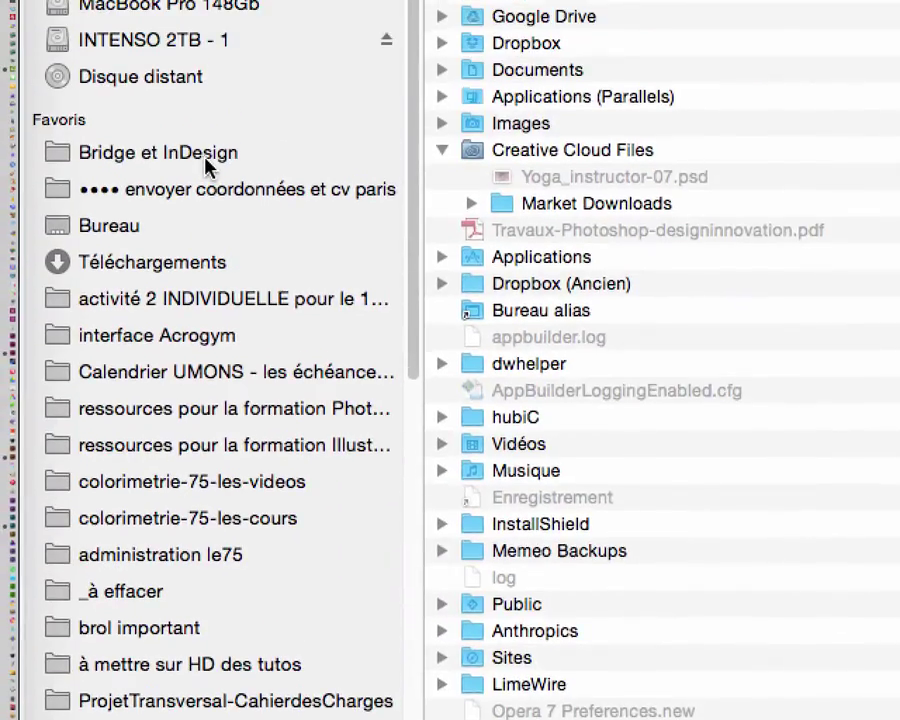
click(205, 158)
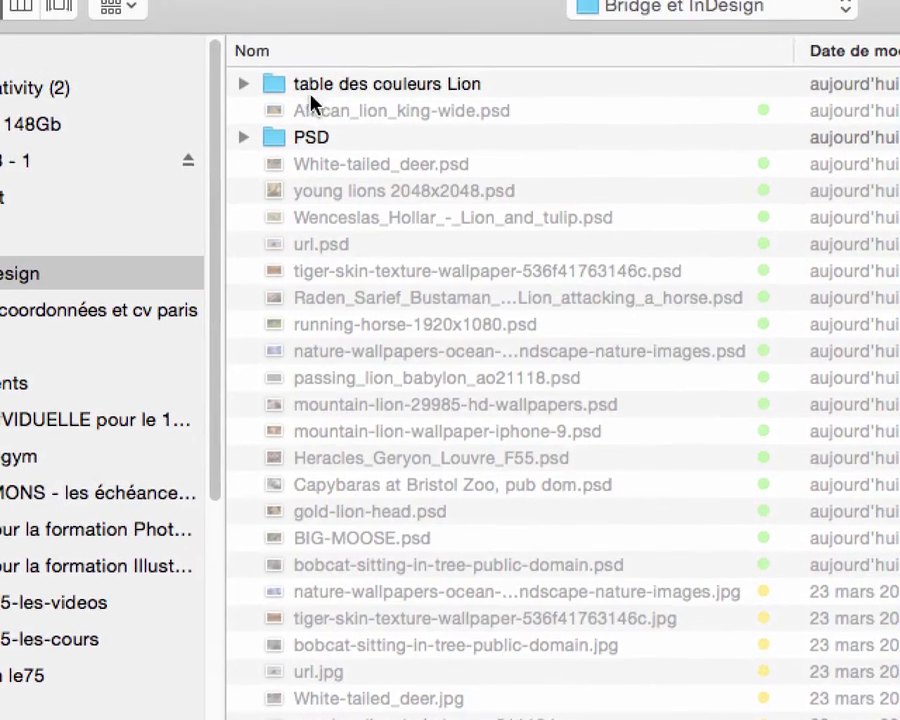
click(313, 92)
double_click(314, 92)
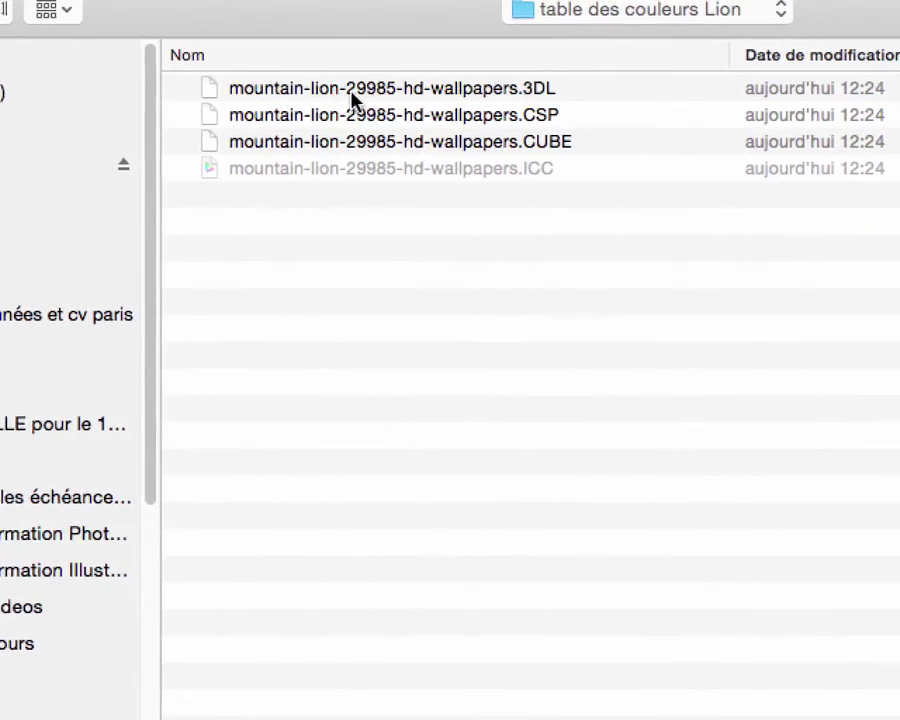
click(376, 92)
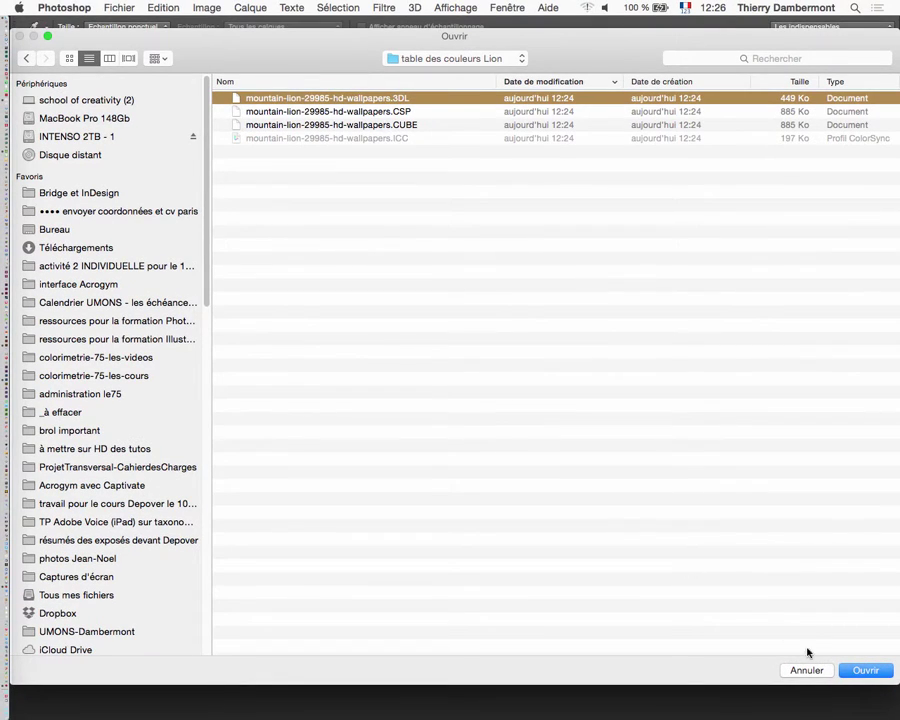
click(856, 668)
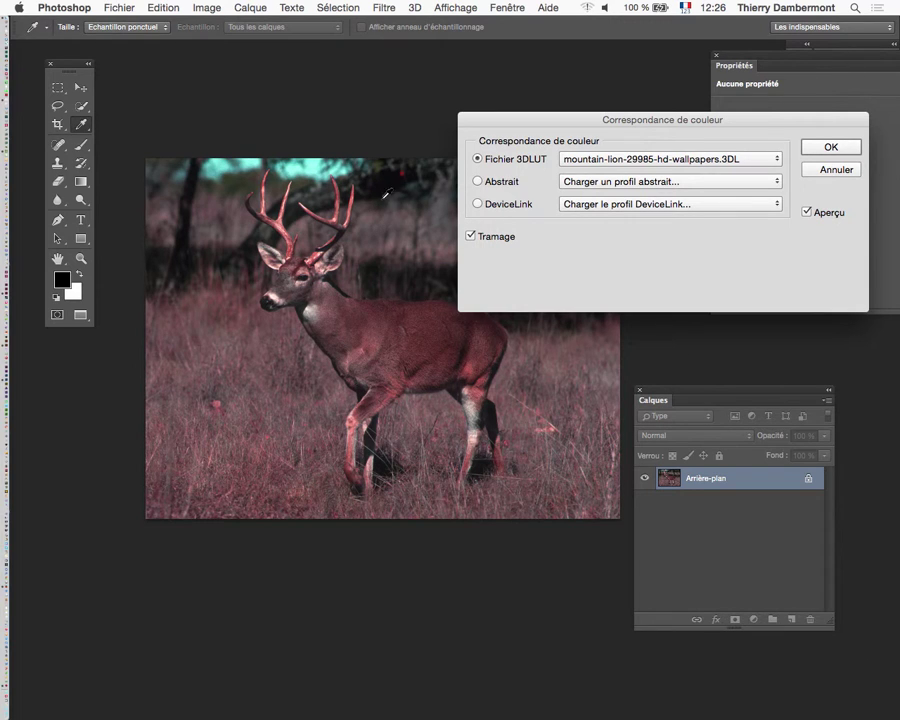
- Toggle Preview to compare the deer before and after, then apply the lion lookup
click(808, 212)
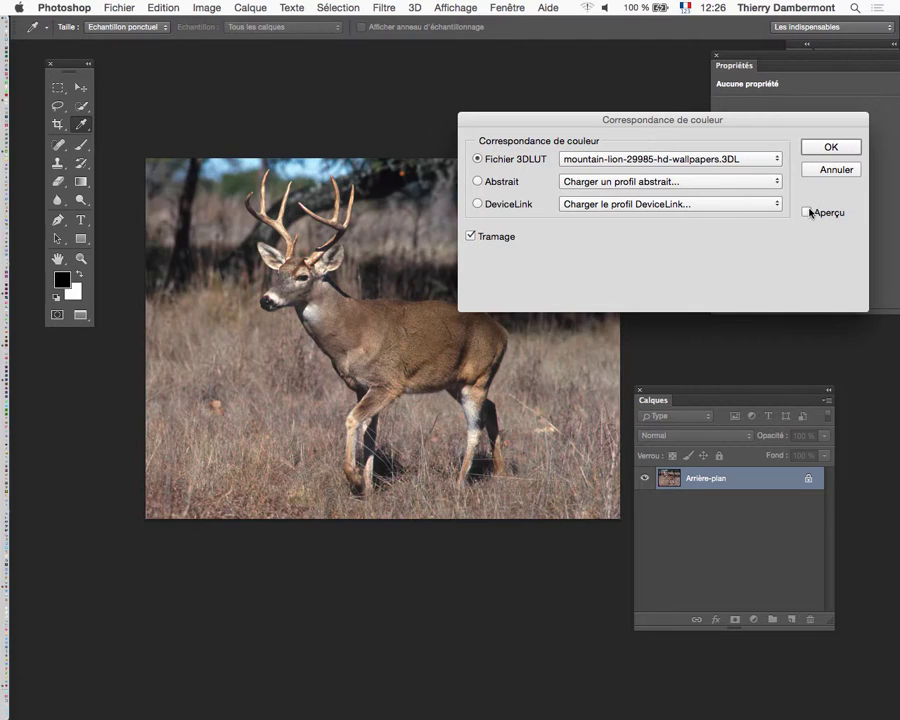
click(808, 212)
click(808, 212)
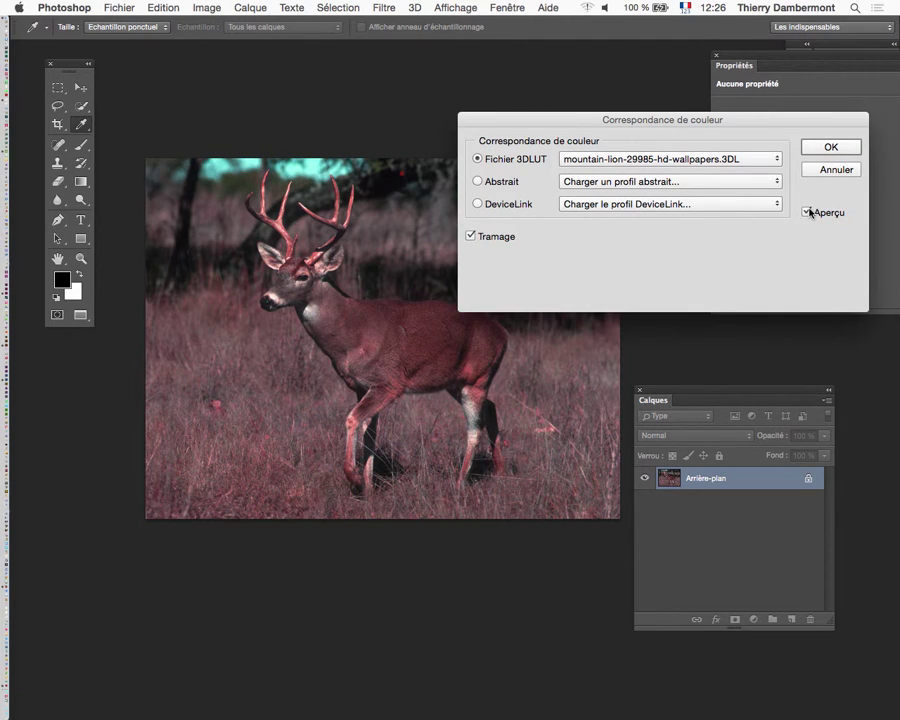
click(830, 146)
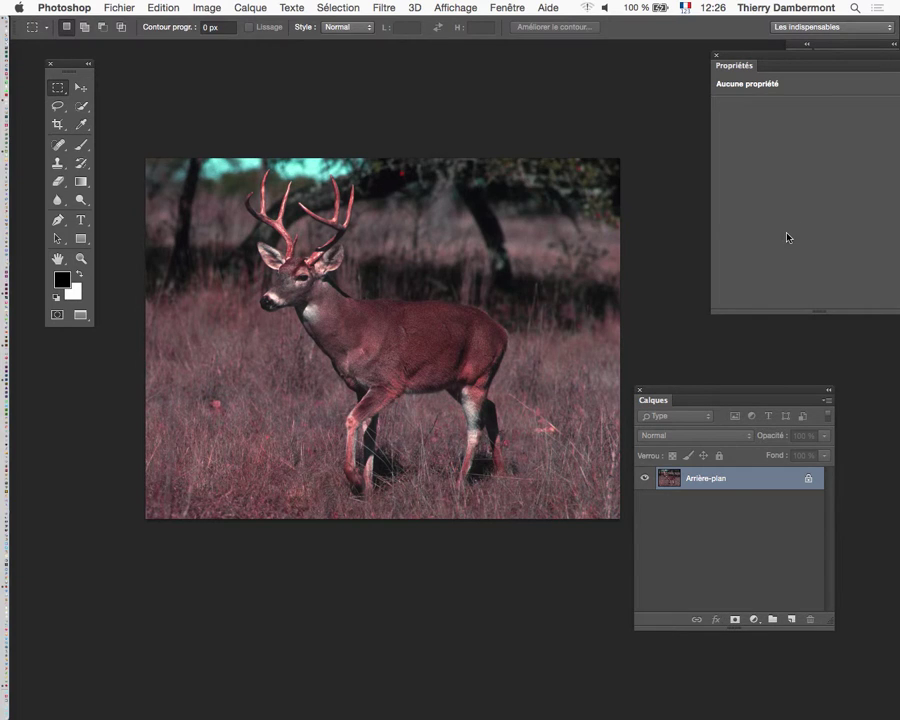
- In standard screen mode, group the lion's Courbes 1 and Teinte/Saturation 1 layers into Groupe 1
key(f)
key(f)
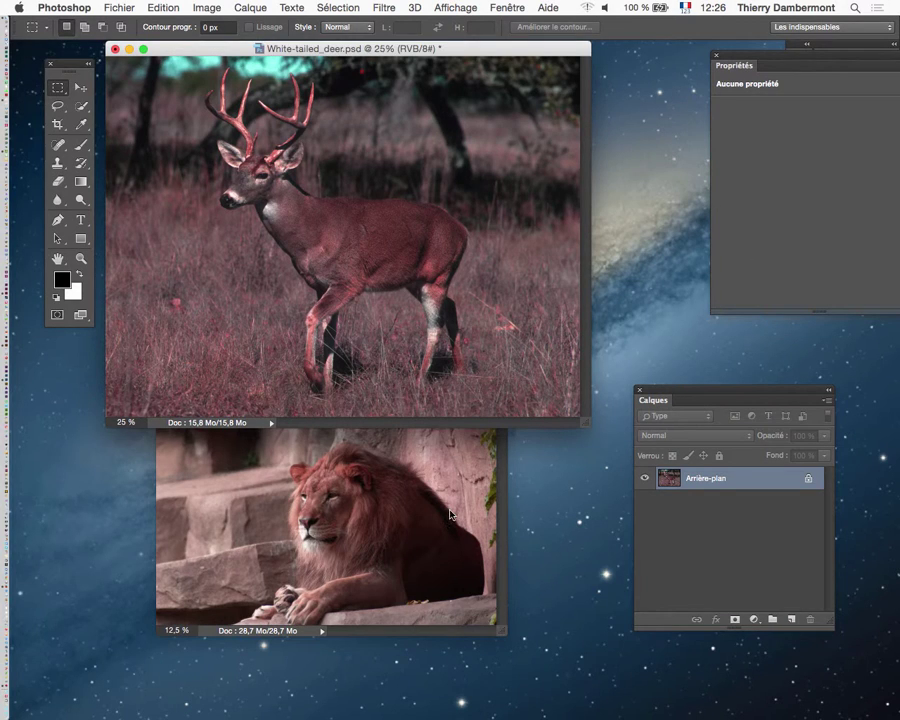
click(450, 515)
mouse_move(323, 398)
mouse_down()
mouse_move(476, 426)
mouse_move(364, 430)
mouse_move(313, 448)
mouse_up()
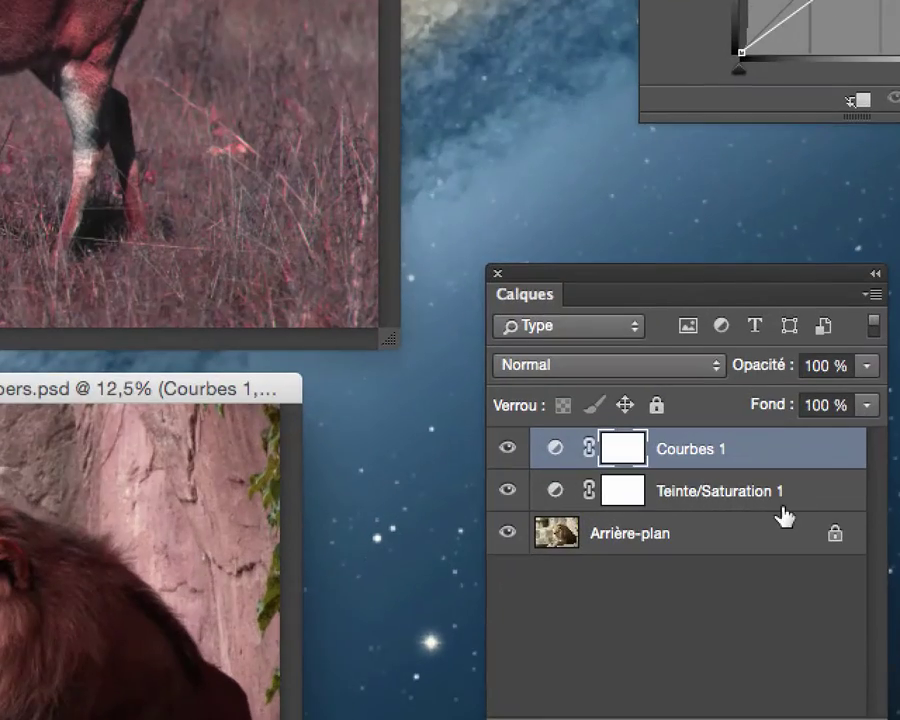
shift+click(785, 515)
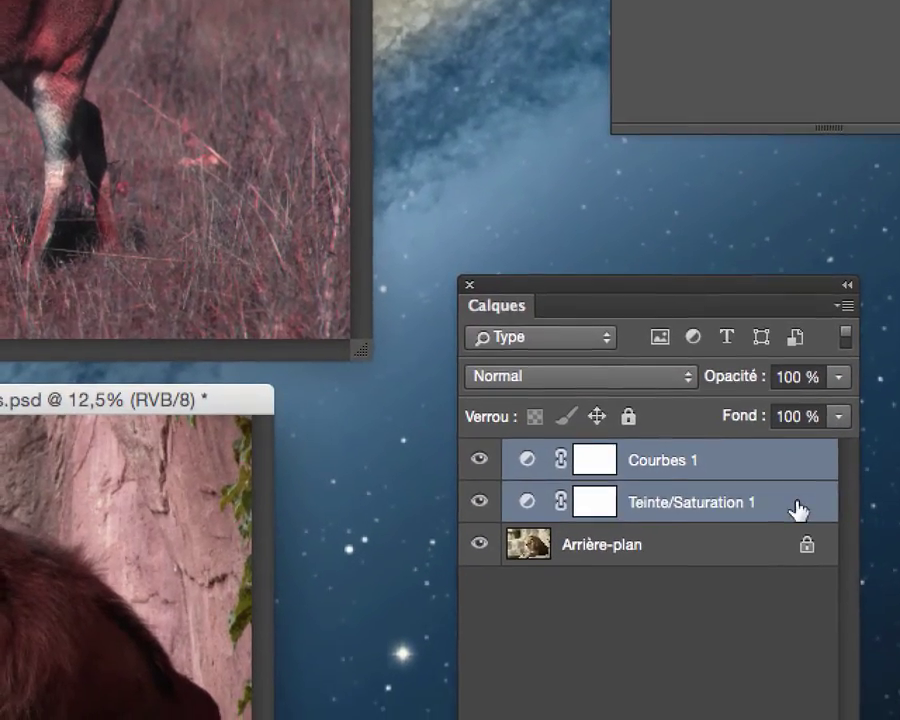
mouse_move(796, 508)
mouse_down()
mouse_move(793, 596)
mouse_move(741, 567)
mouse_up()
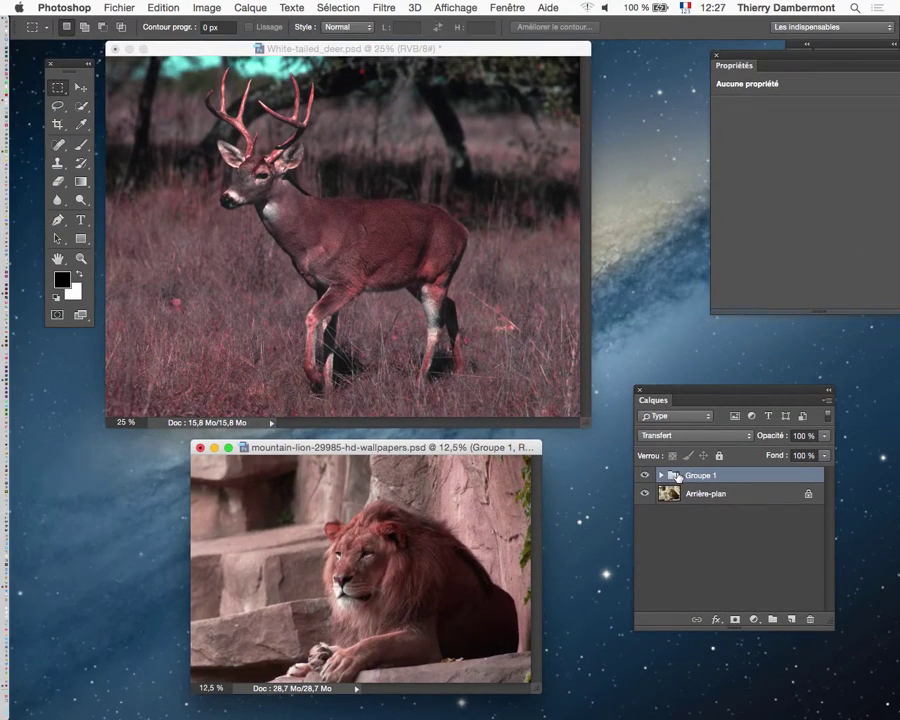
click(112, 7)
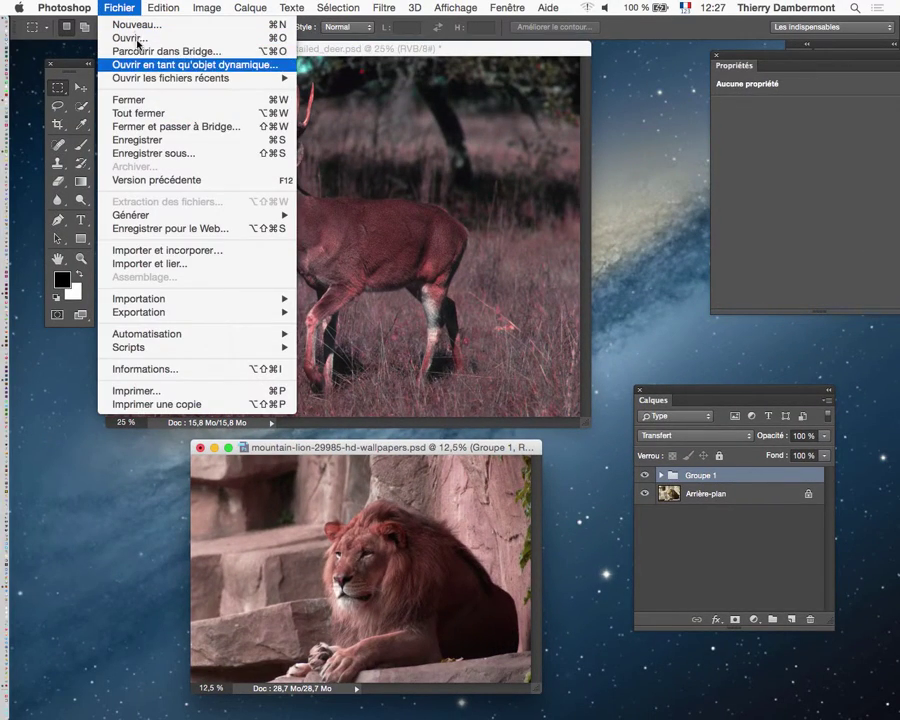
- Open young lions 2048x2048.psd from the file browser in thumbnail view
click(130, 38)
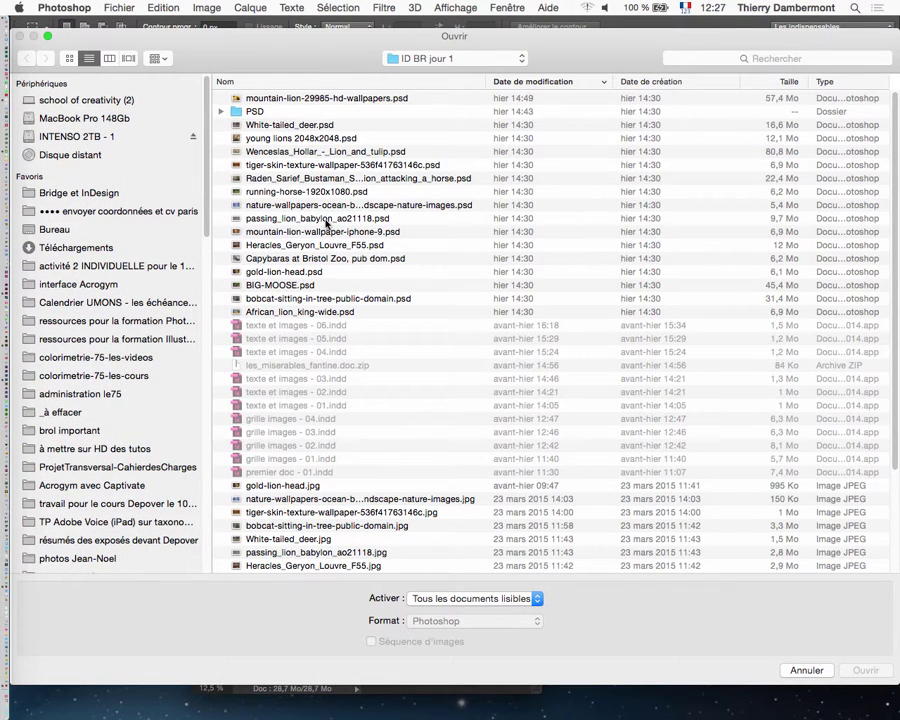
click(69, 58)
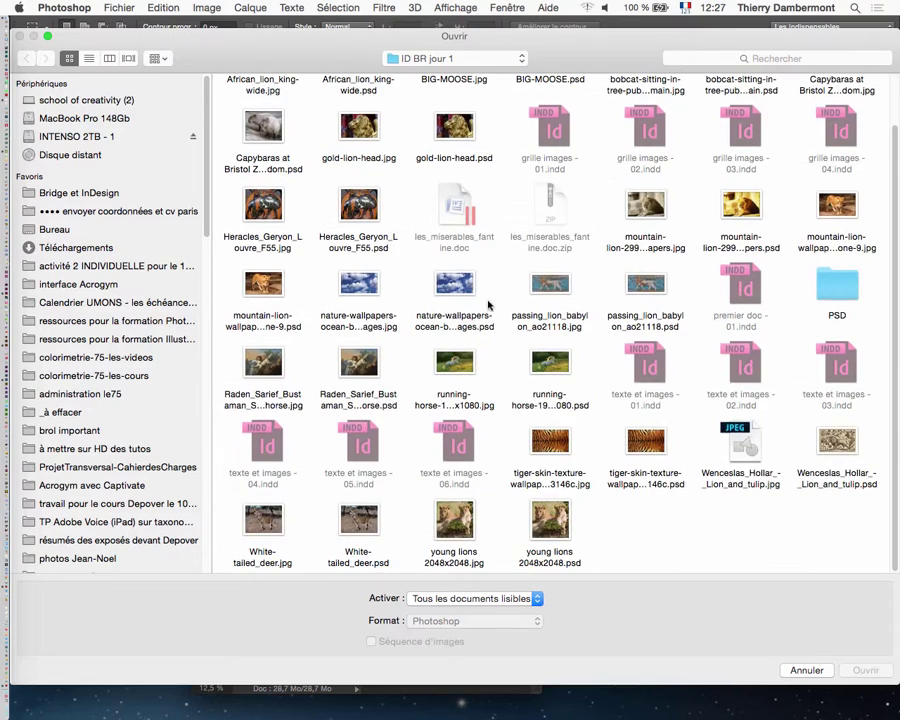
click(550, 525)
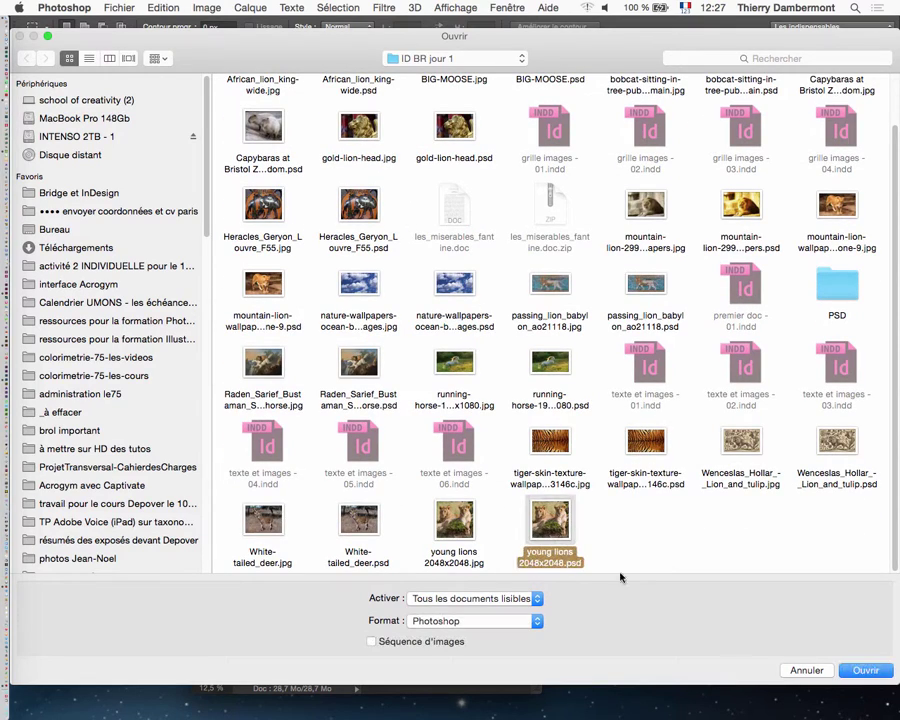
click(866, 672)
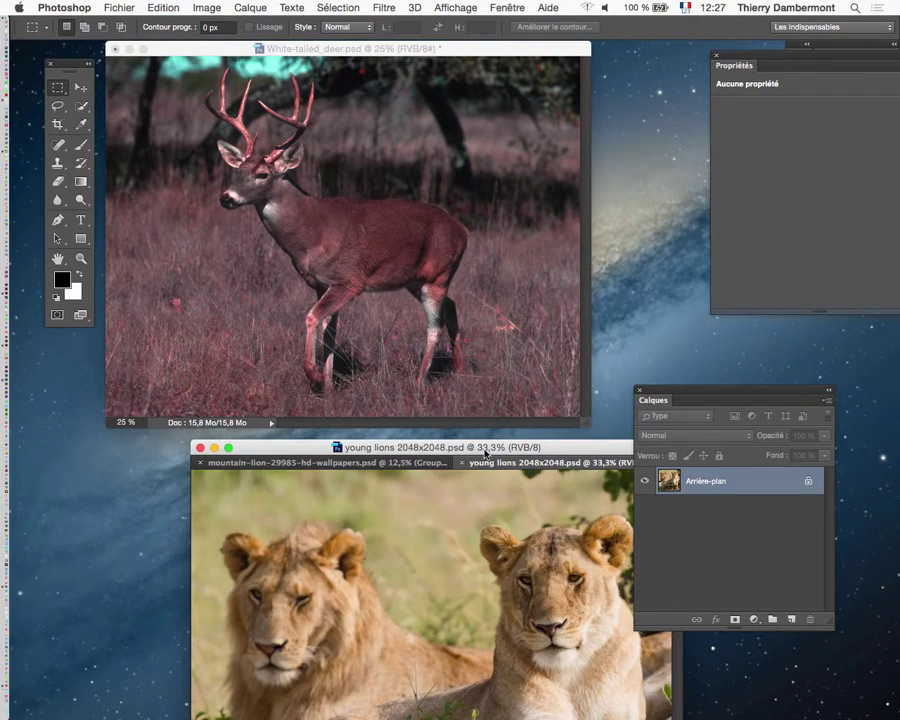
- Float the young lions window at 25% and drag the lion's Groupe 1 onto it
drag(540, 462, 480, 47)
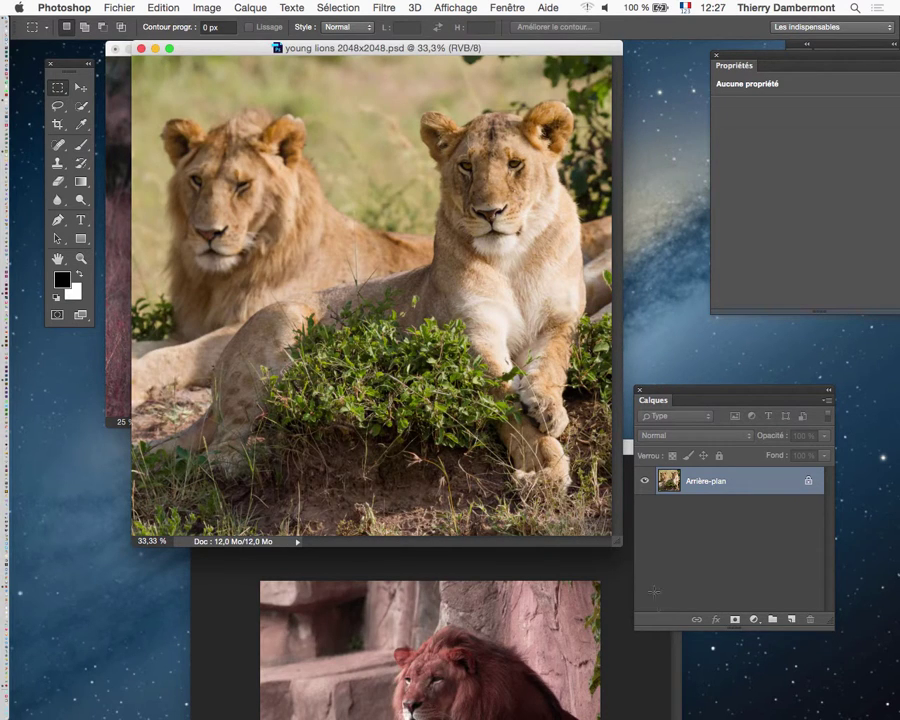
key(super+minus)
drag(617, 541, 566, 468)
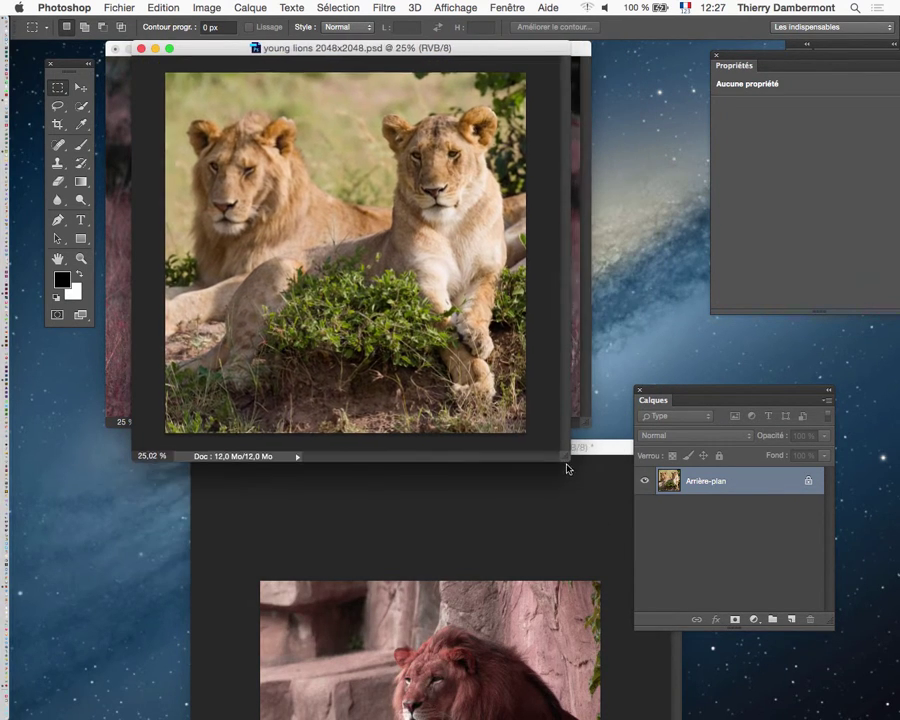
click(533, 452)
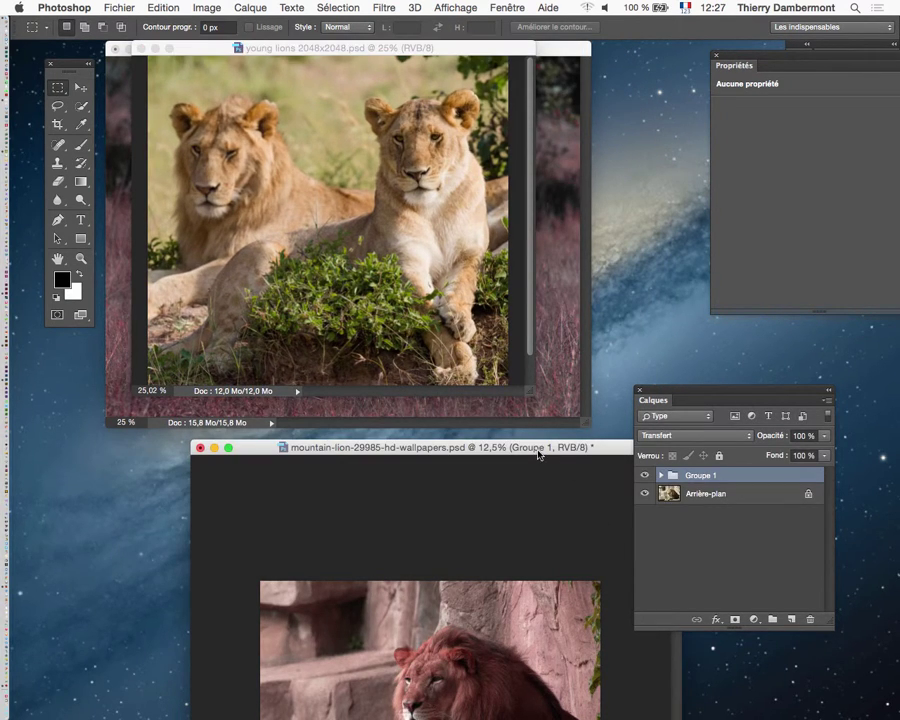
drag(532, 385, 540, 428)
click(573, 455)
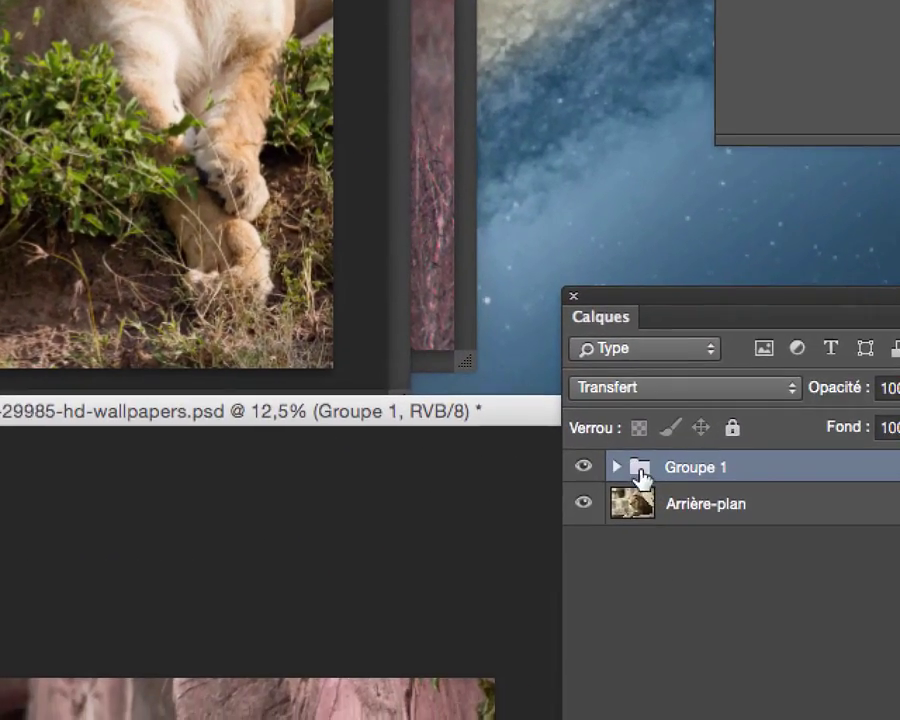
drag(777, 499, 380, 340)
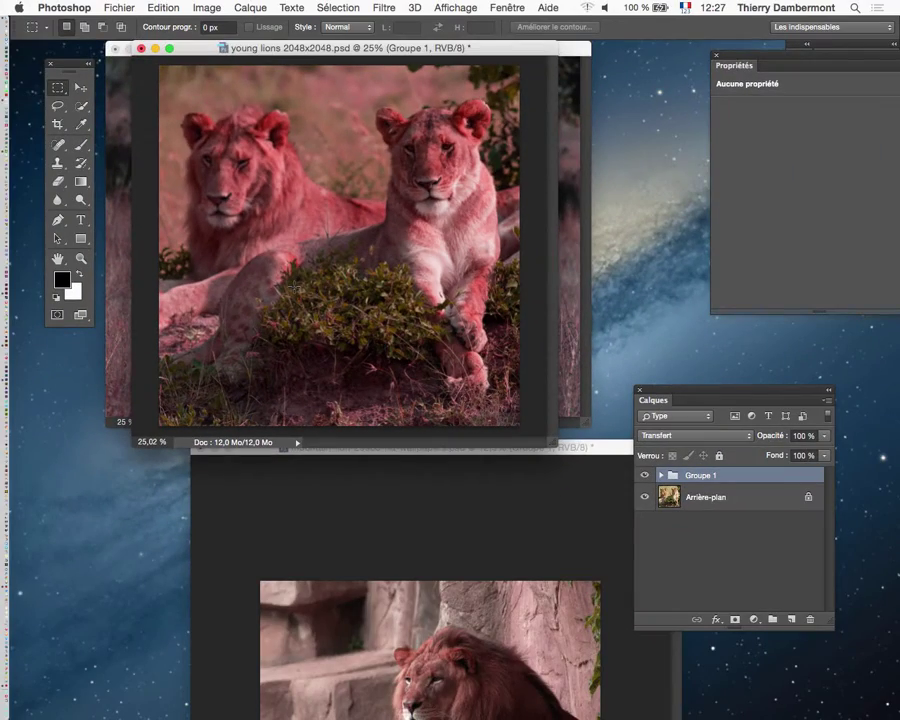
drag(295, 59, 451, 133)
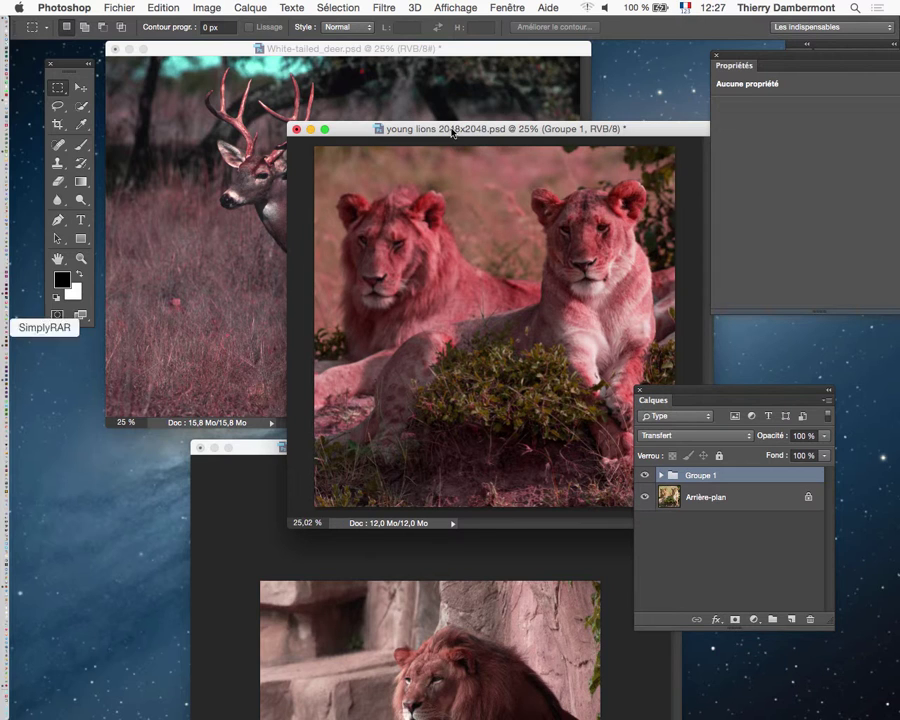
mouse_move(24, 585)
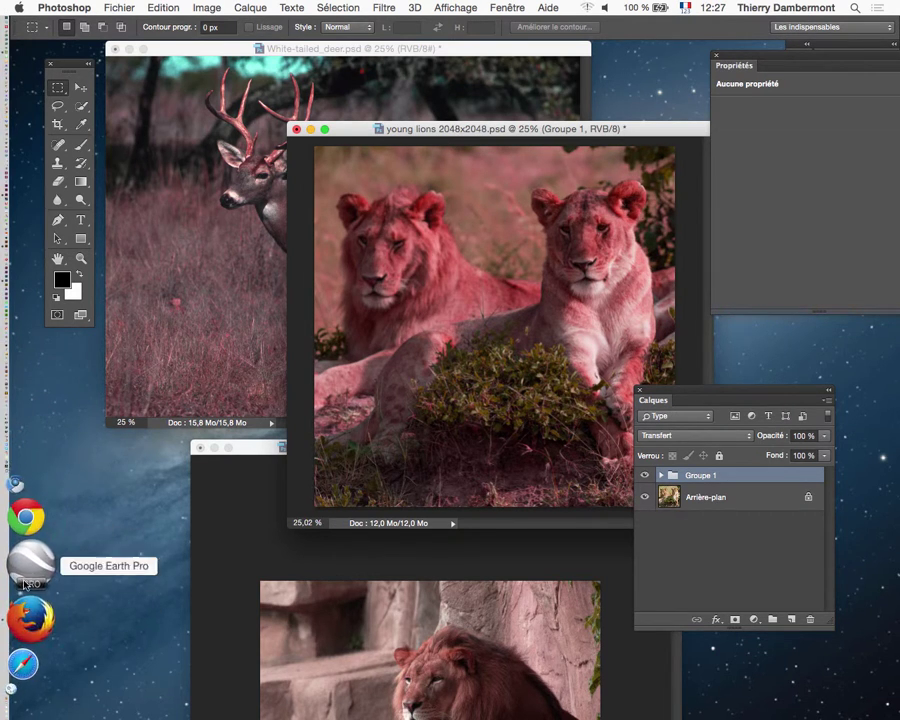
- In a new Firefox window, search Google for 'use of photoshop LUT'
click(24, 600)
scroll(315, 326, down, 10)
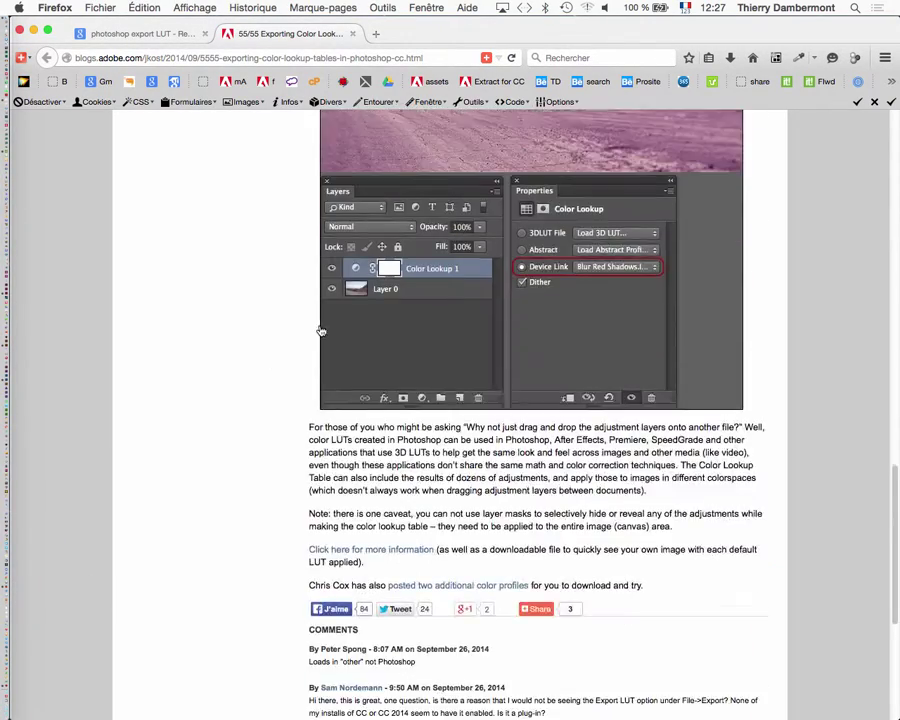
scroll(311, 317, down, 5)
click(100, 7)
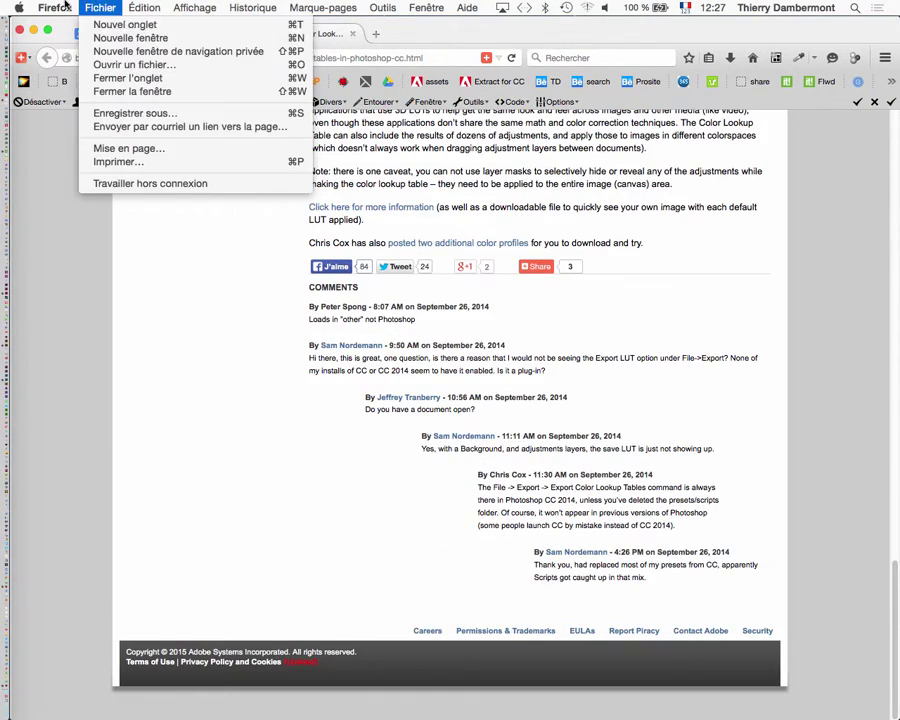
click(100, 37)
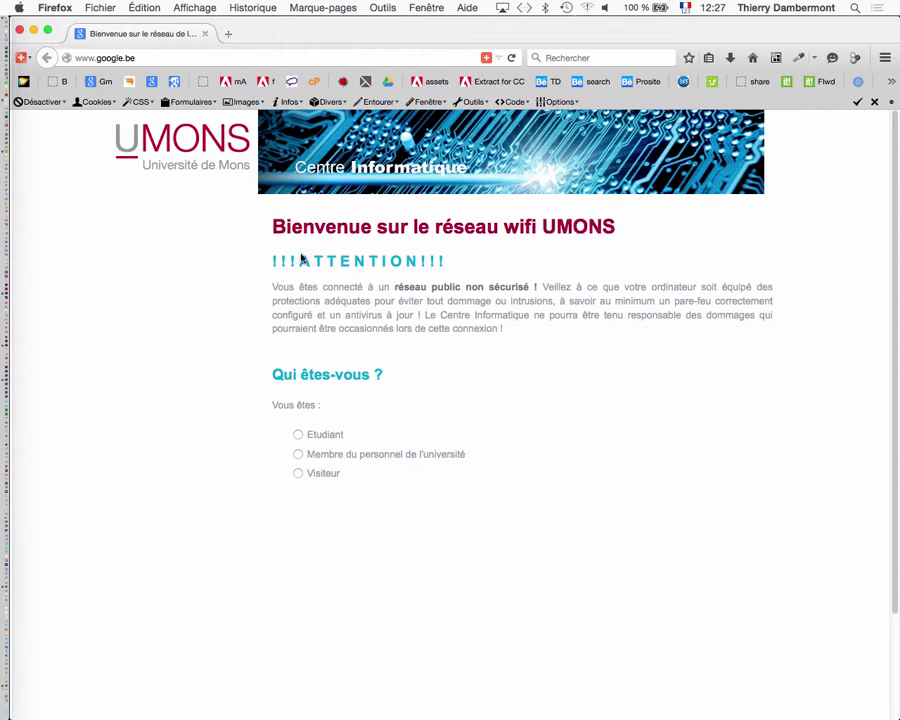
click(151, 81)
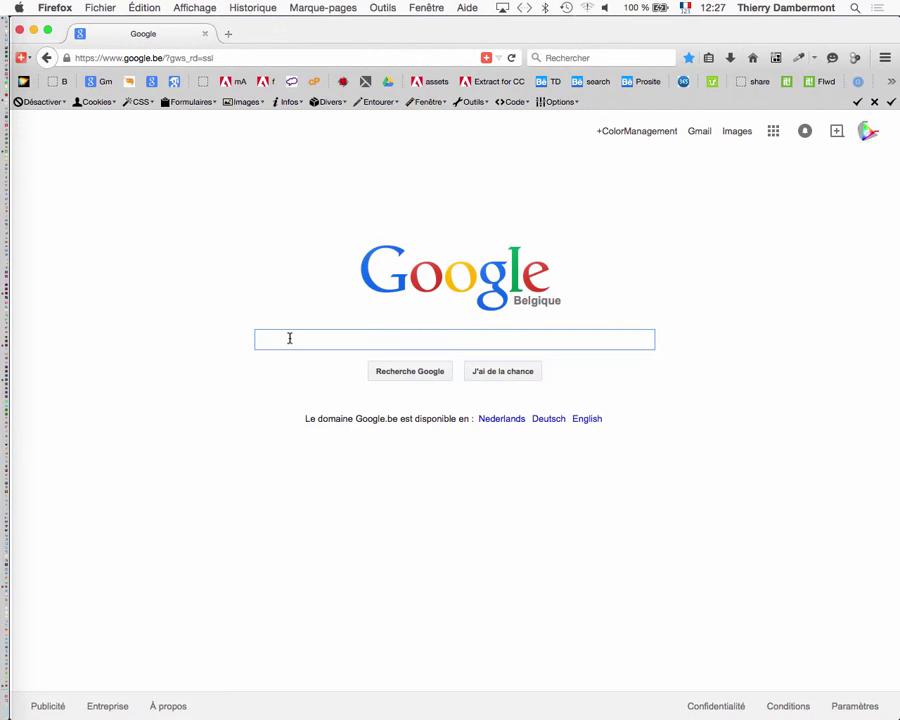
text(use of )
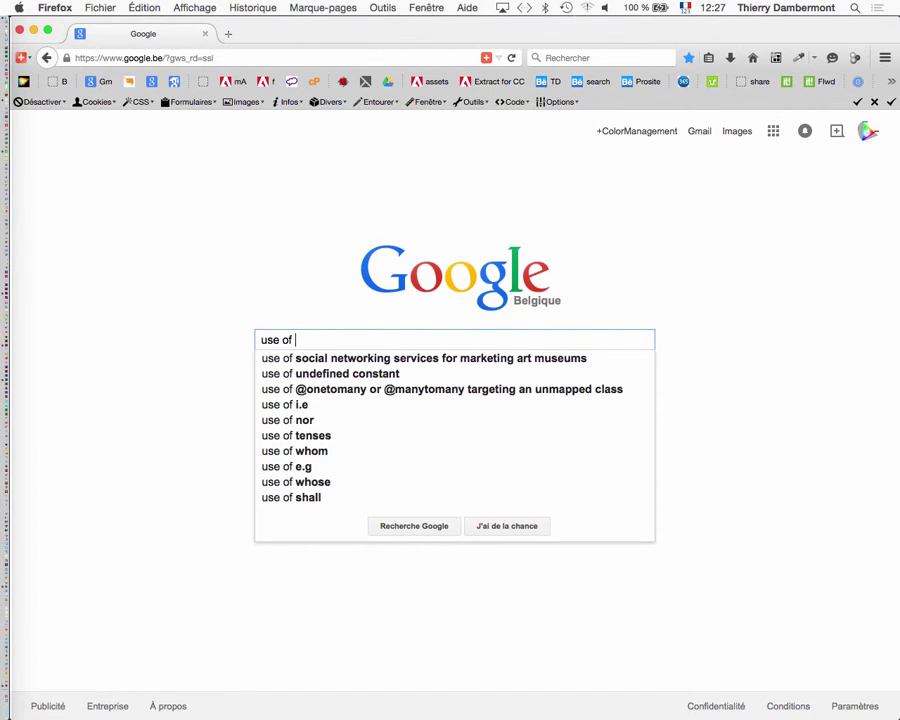
text(photoshop LUT)
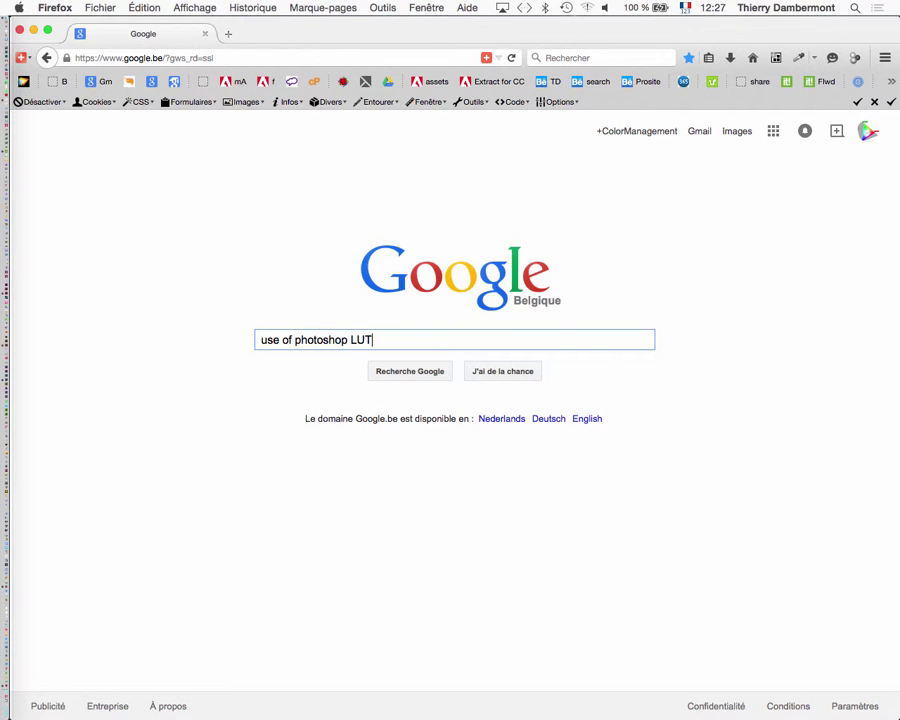
key(Return)
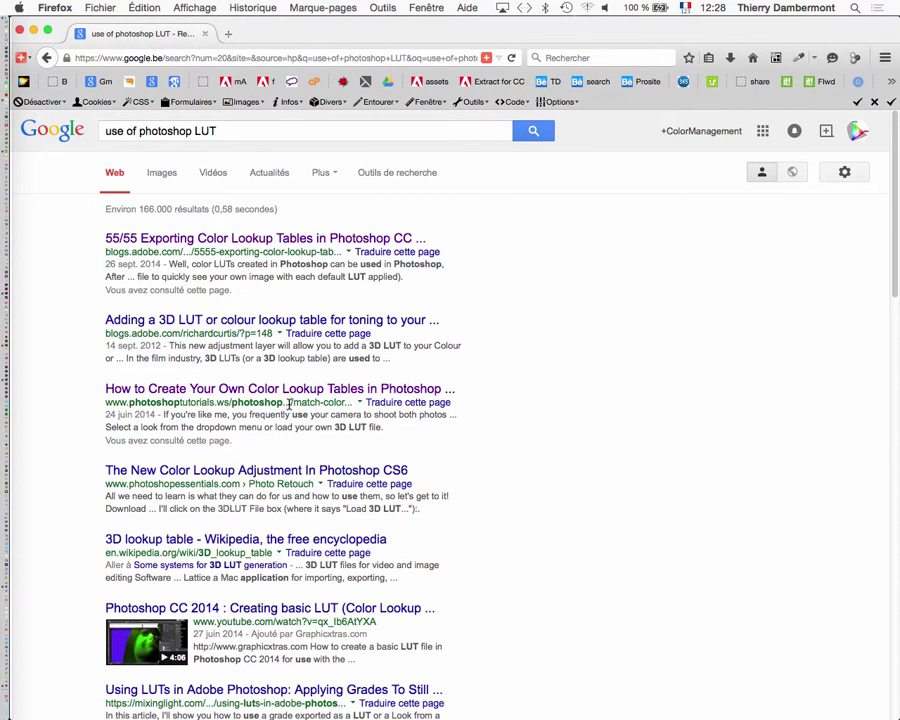
- Open the Adobe blog result and the photoshoptutorials.ws colour lookup tutorial in new tabs
scroll(357, 411, down, 3)
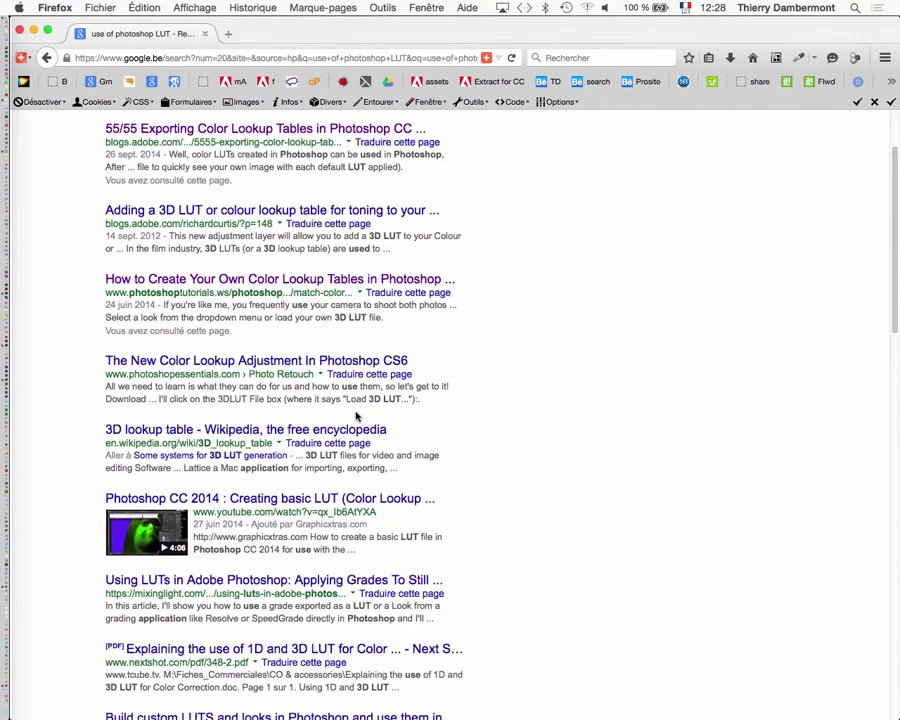
super+click(331, 128)
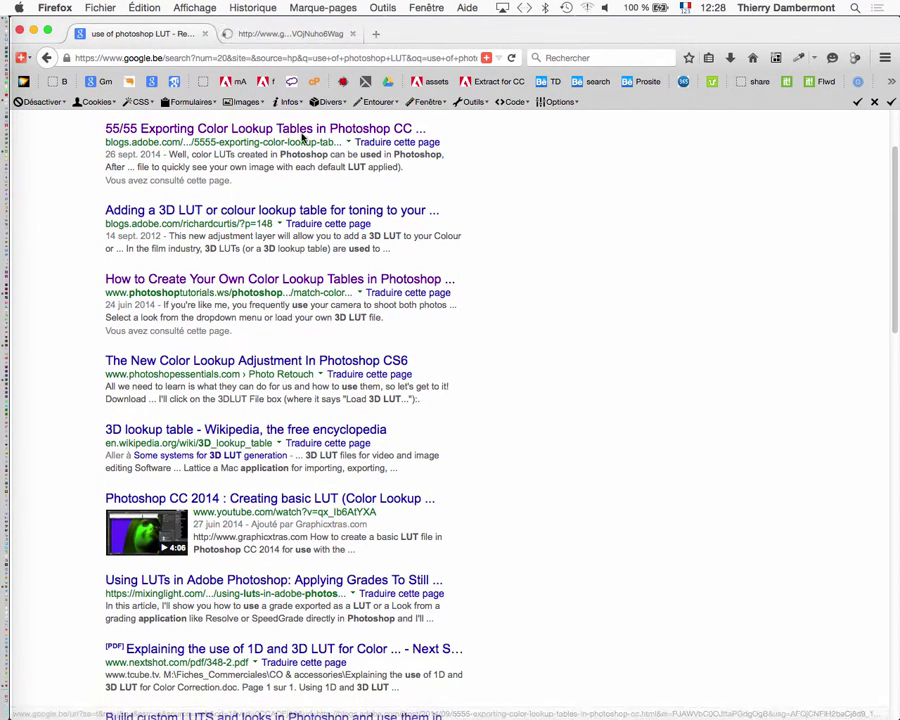
super+click(220, 283)
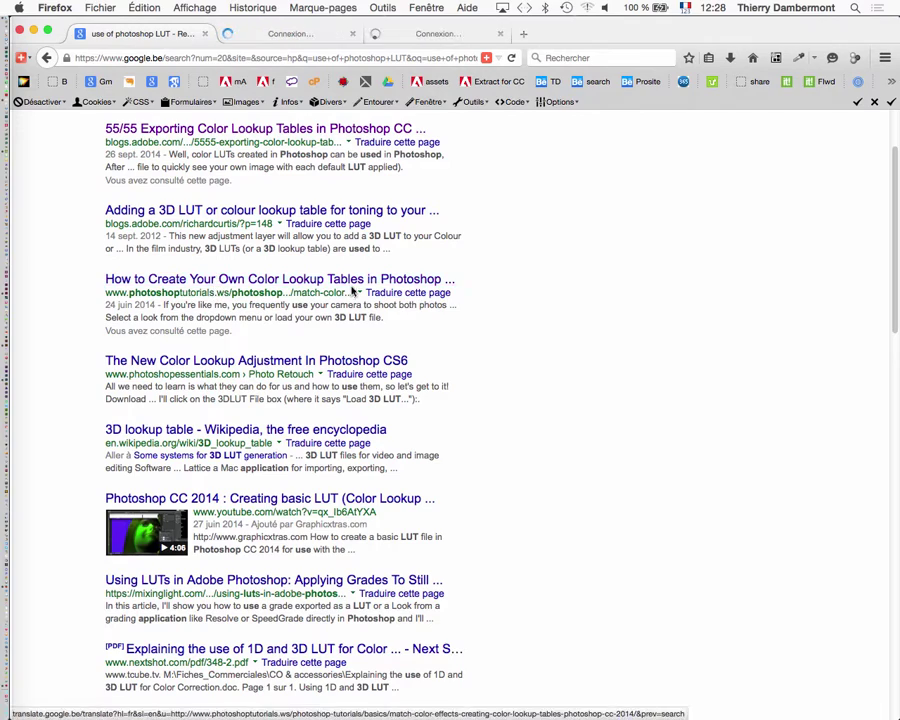
click(437, 35)
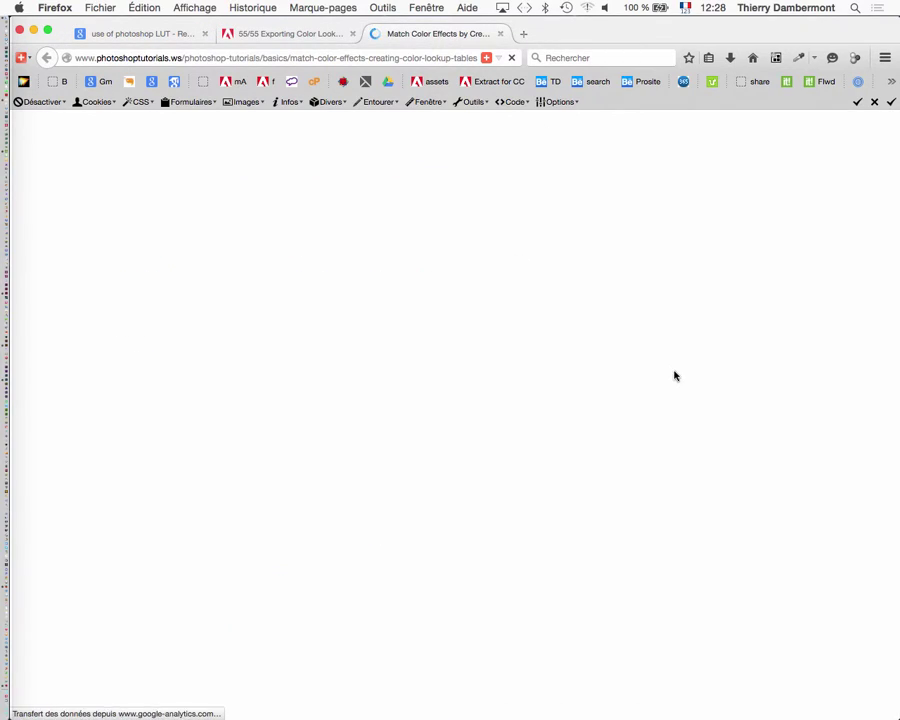
- Read the tutorial article down to its 'Using 3D LUTs' section
scroll(668, 378, down, 10)
scroll(664, 379, down, 4)
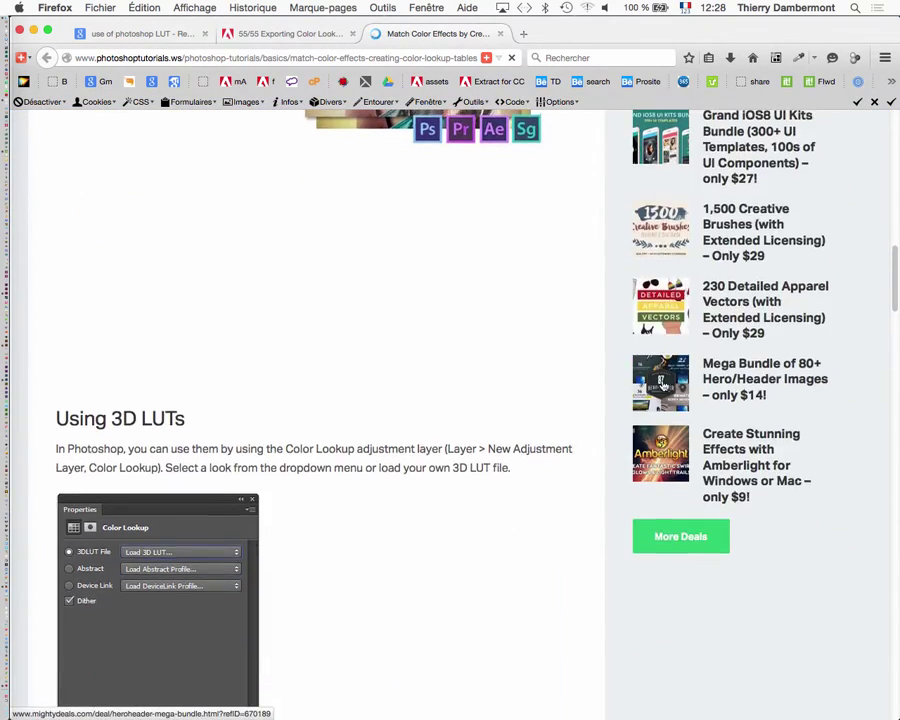
scroll(630, 380, up, 2)
scroll(399, 410, up, 15)
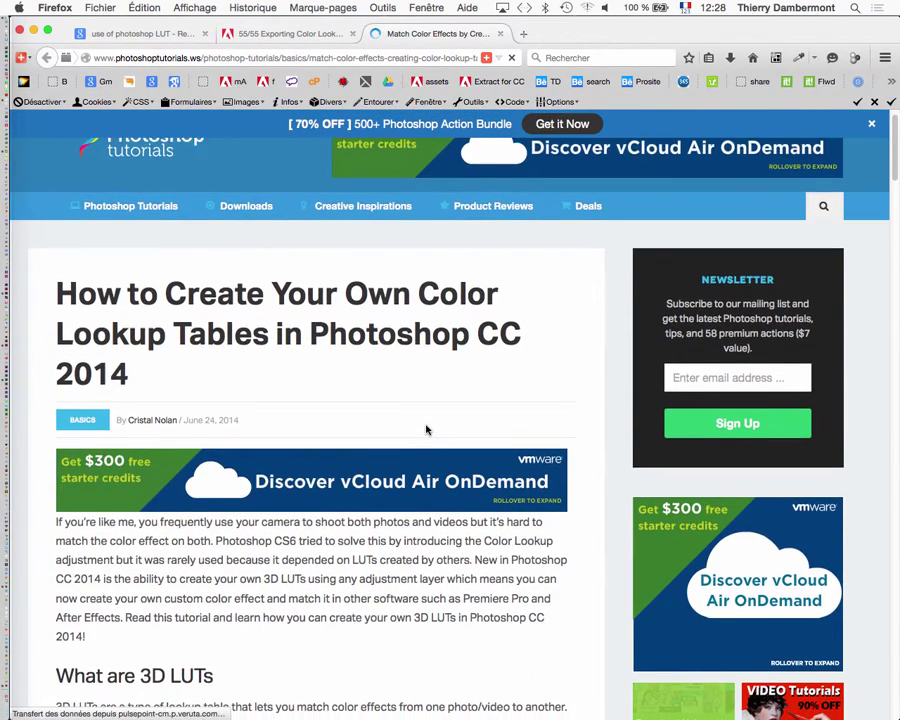
scroll(427, 430, down, 2)
scroll(427, 430, down, 1)
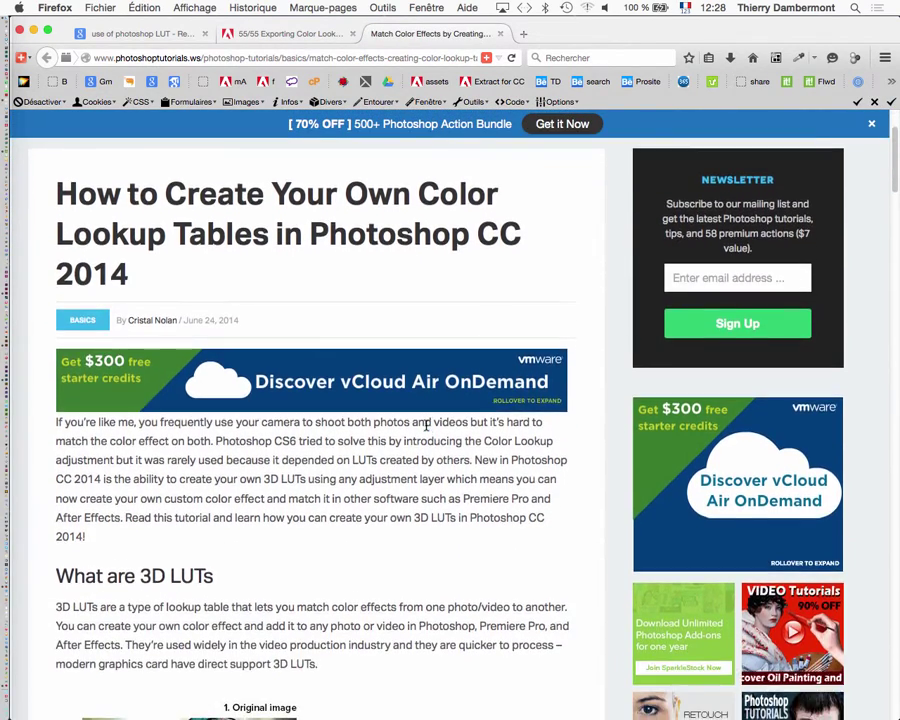
scroll(427, 425, down, 1)
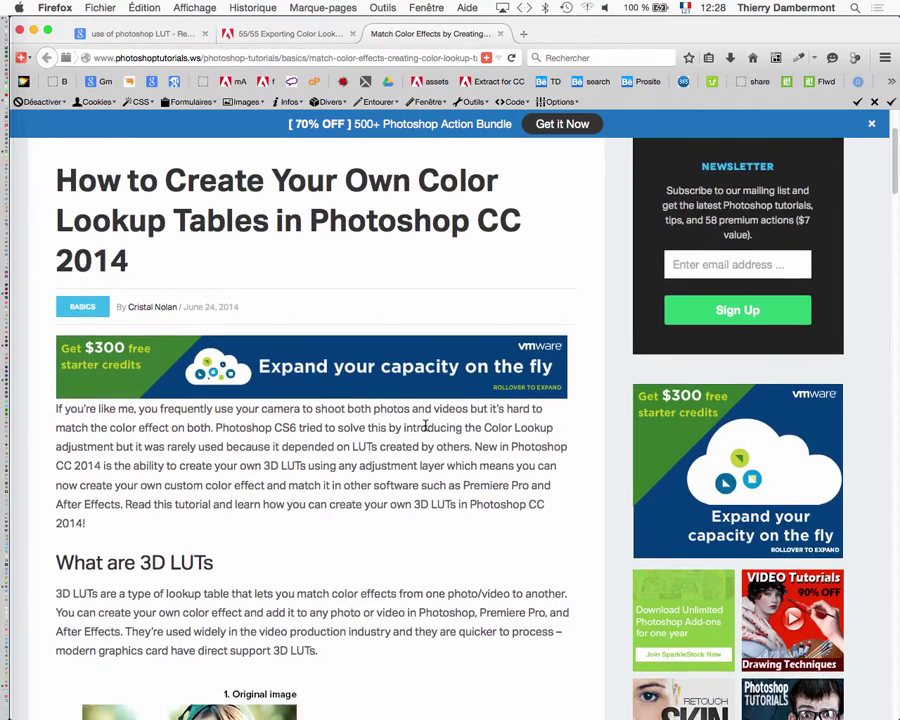
scroll(424, 430, down, 1)
scroll(418, 426, down, 1)
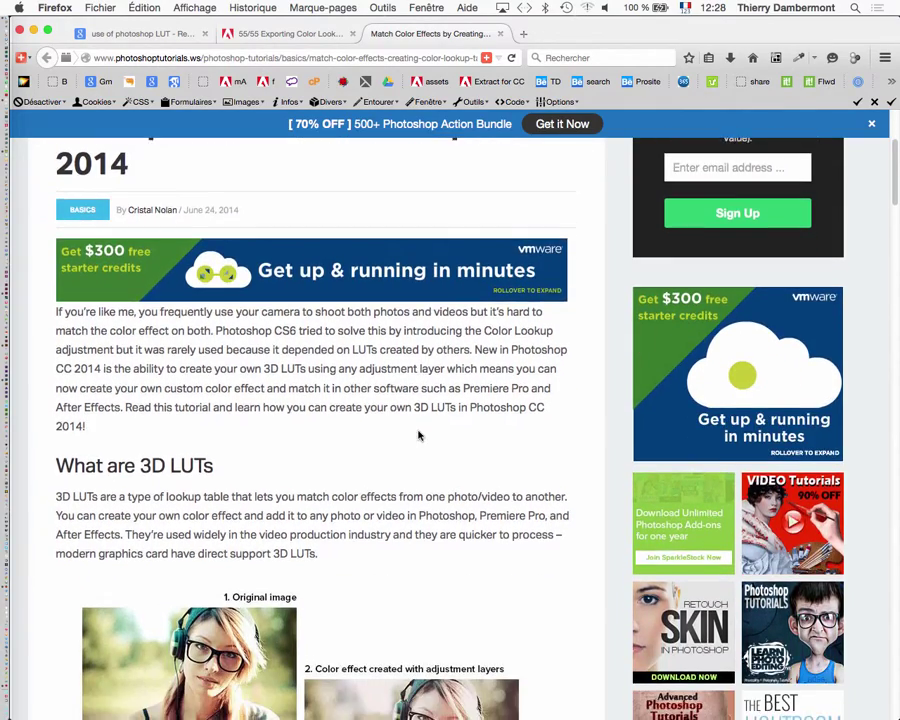
scroll(418, 440, down, 3)
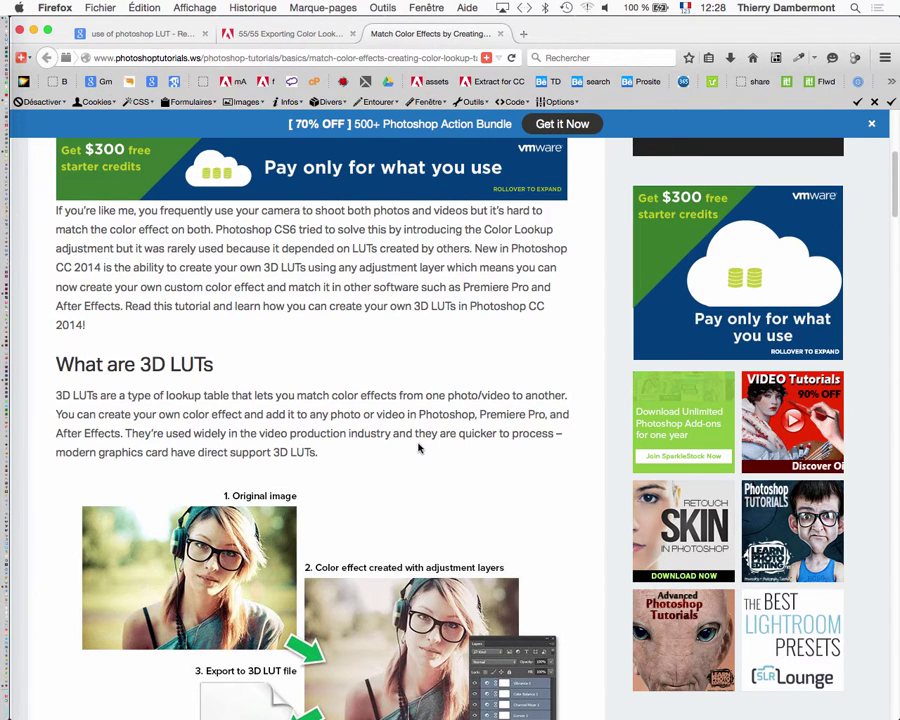
scroll(418, 448, down, 1)
scroll(420, 448, down, 2)
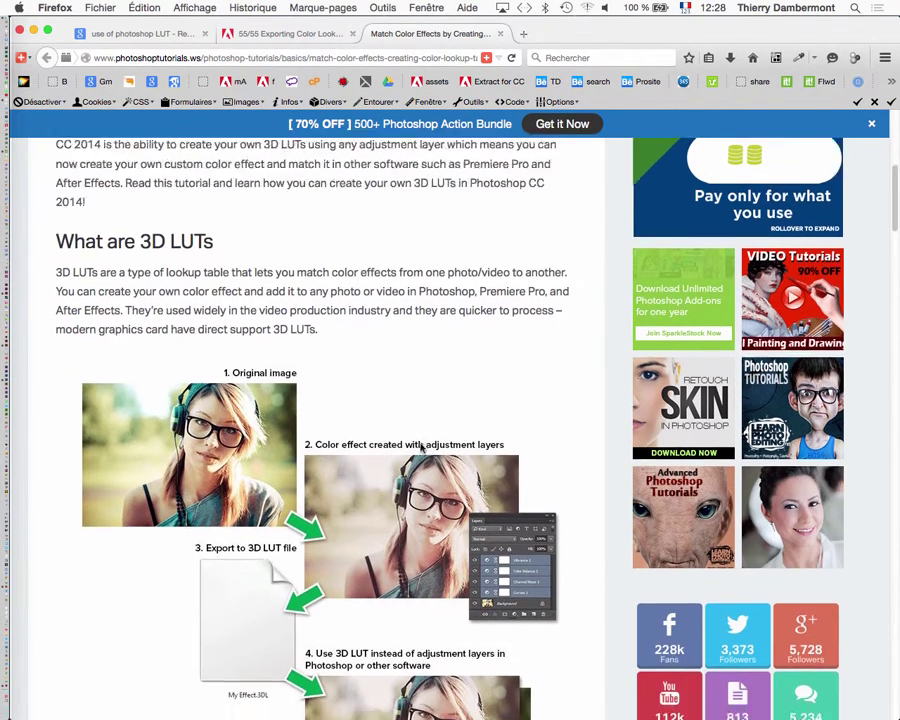
scroll(420, 448, down, 5)
scroll(421, 450, down, 3)
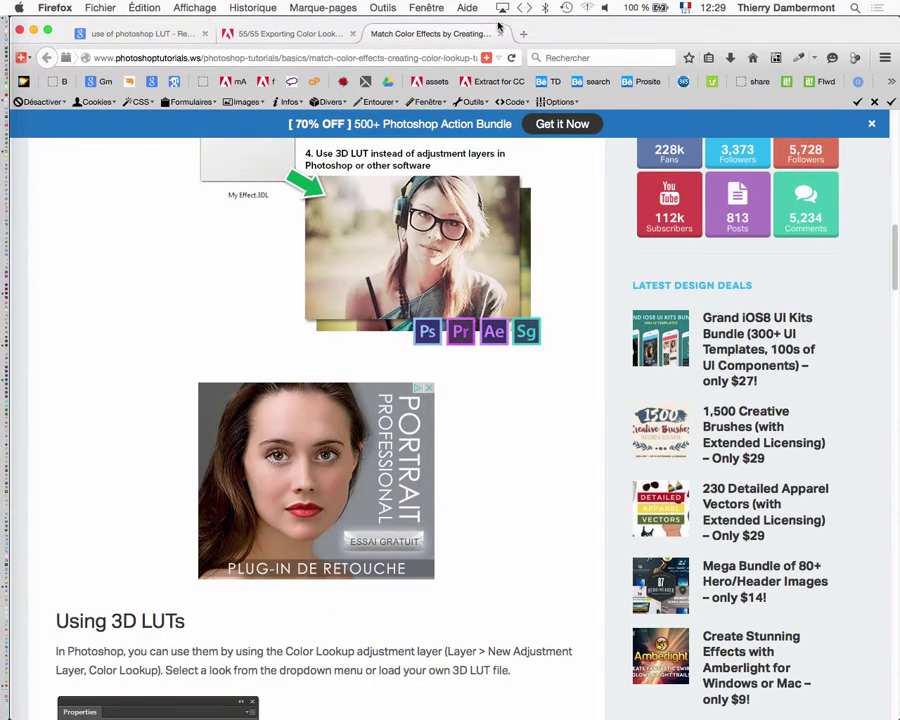
- Open a new Firefox window on Google Belgique and type 'dav' into the search box
click(100, 7)
click(125, 38)
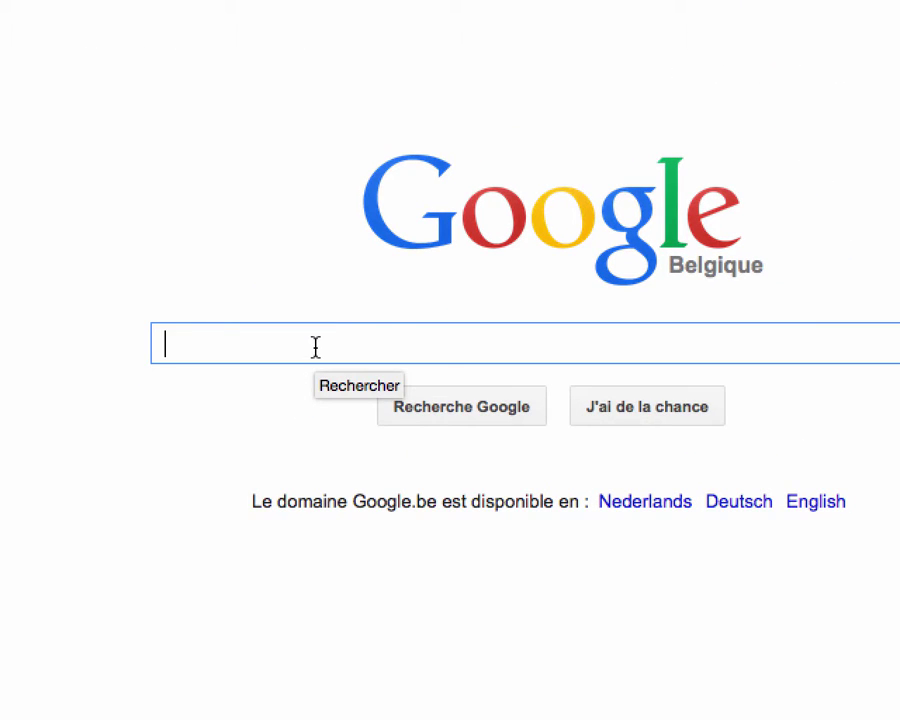
text(dav)
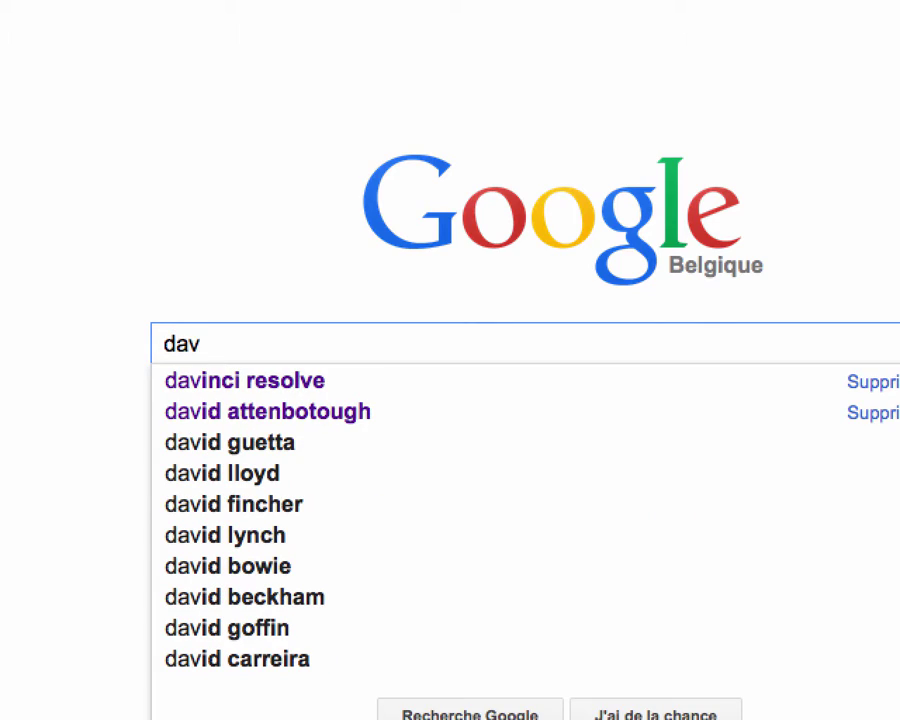
- Search 'davinci resolve' and open Blackmagic Design's DaVinci Resolve 11 page
click(305, 389)
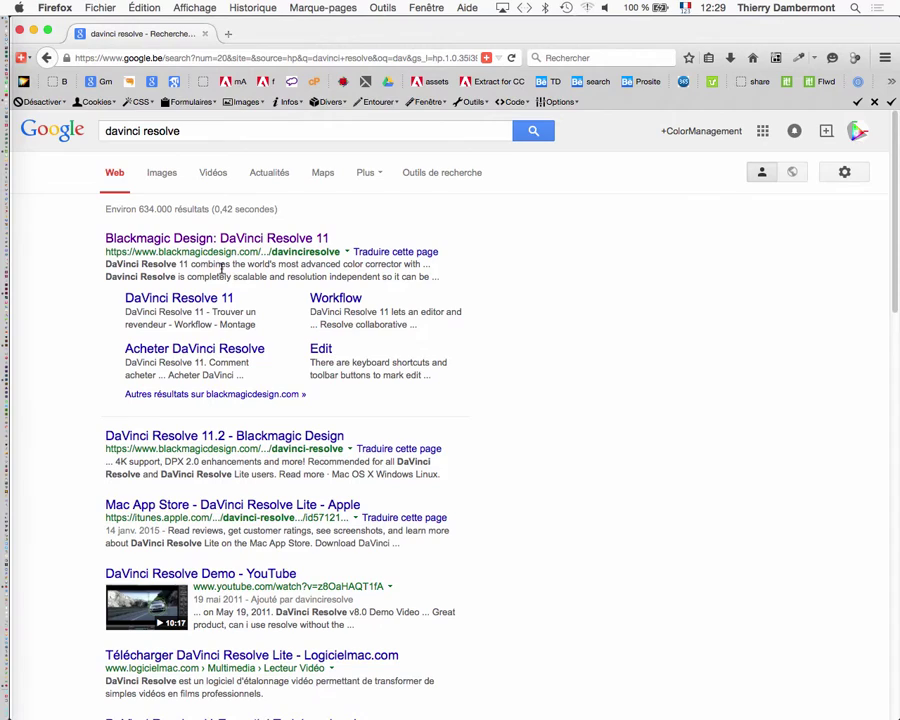
click(221, 243)
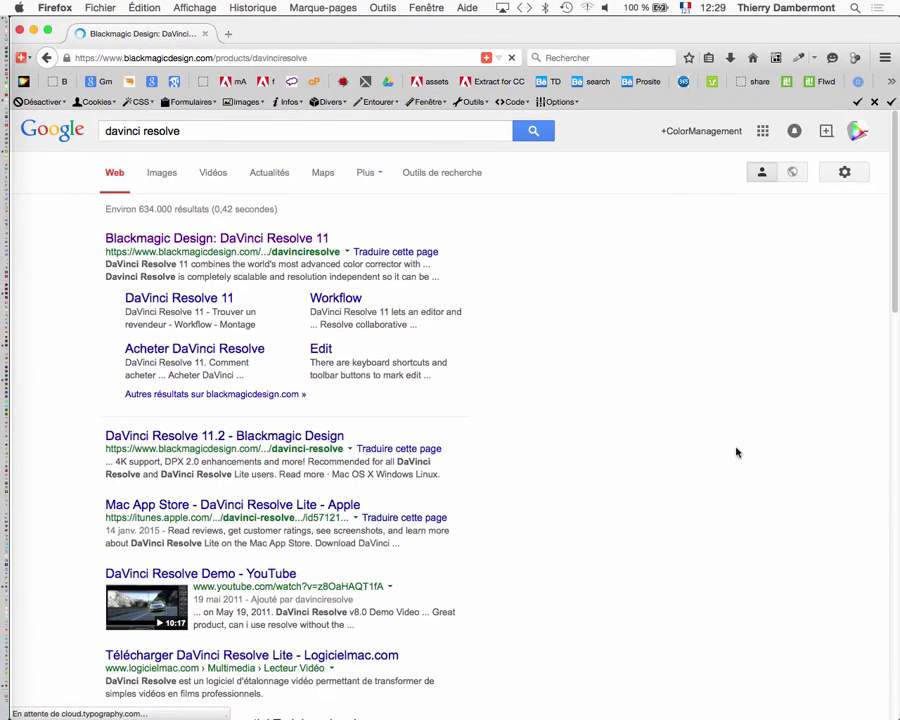
scroll(737, 453, down, 2)
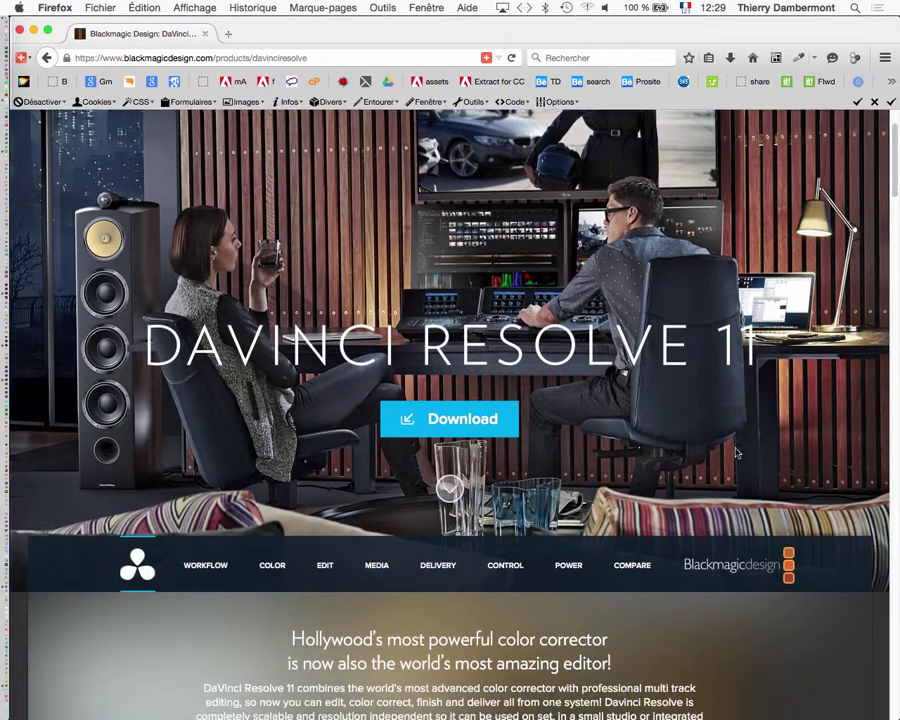
scroll(735, 456, down, 5)
scroll(730, 460, down, 10)
scroll(728, 463, down, 5)
scroll(720, 470, down, 5)
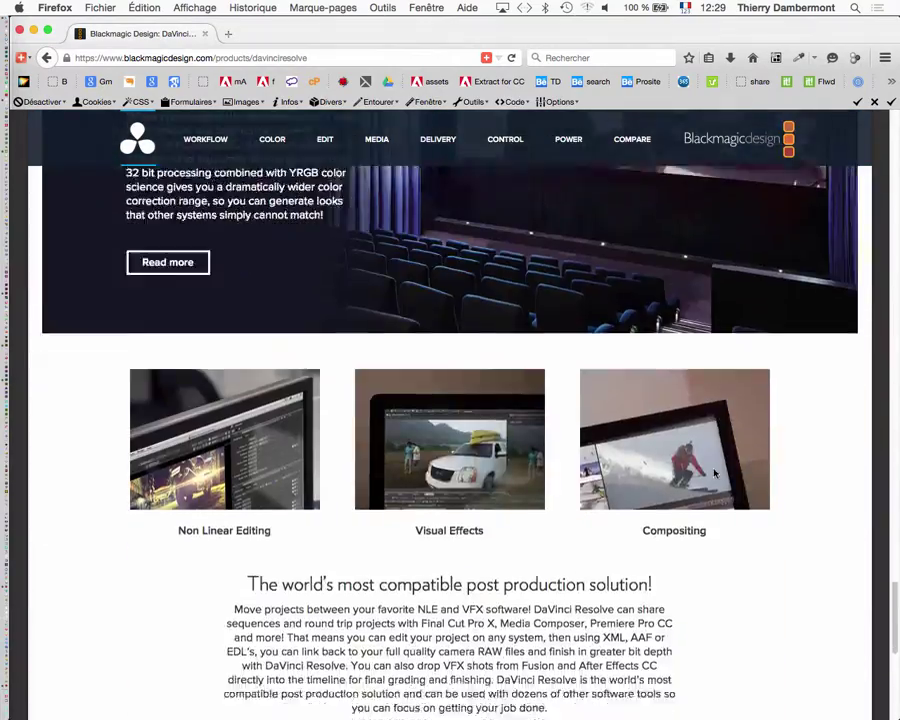
scroll(710, 478, down, 5)
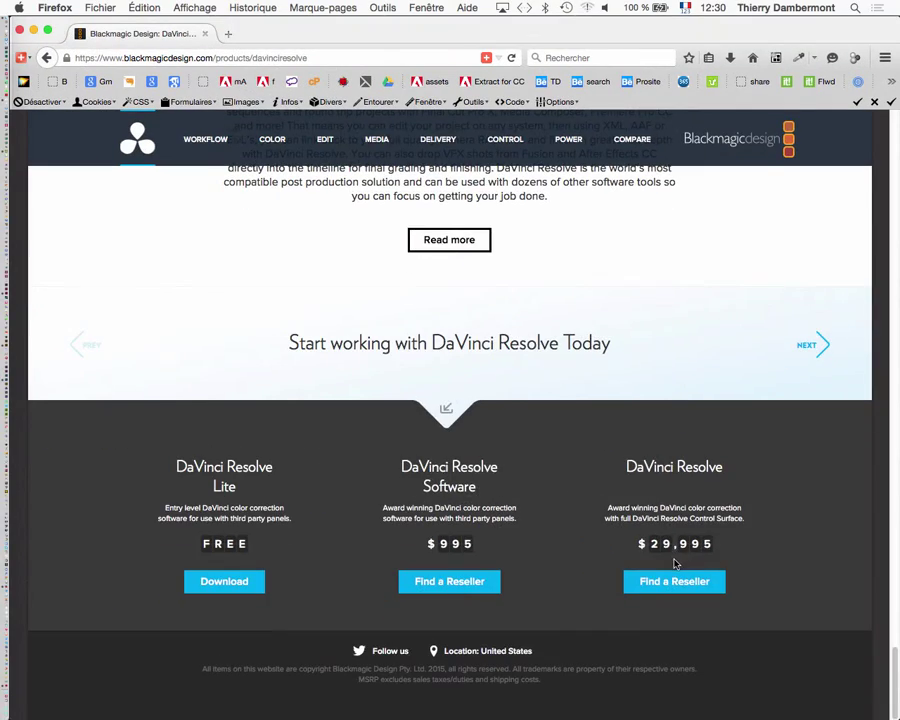
- Browse the page to the pricing: Resolve Lite free, Software $995, full system $29,995
scroll(672, 556, up, 10)
scroll(672, 548, down, 5)
scroll(672, 548, down, 5)
scroll(675, 562, up, 1)
scroll(675, 562, up, 5)
scroll(675, 562, up, 5)
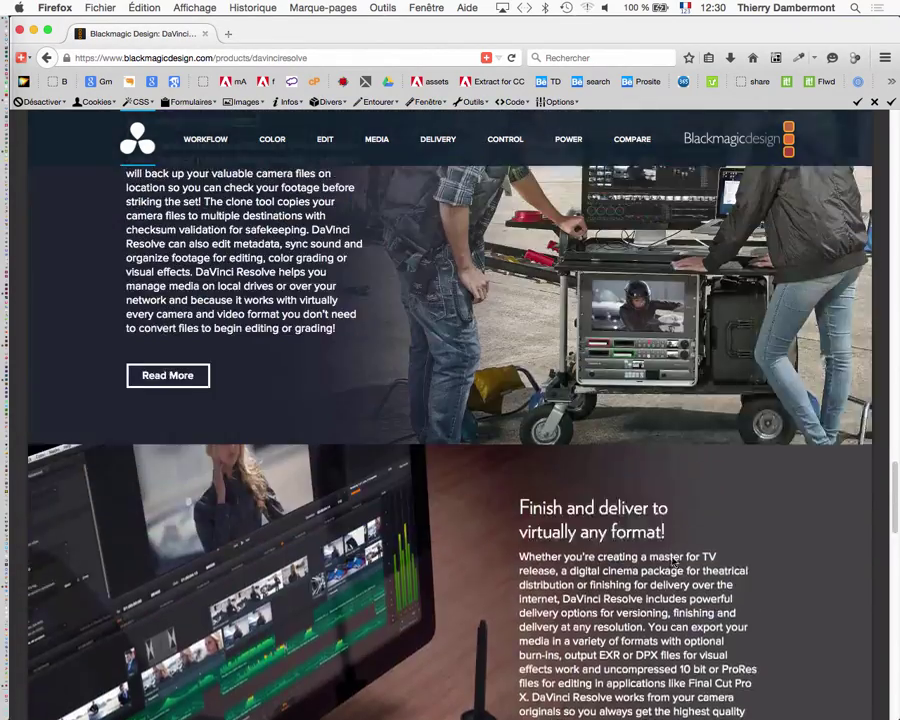
scroll(673, 563, up, 5)
scroll(673, 563, up, 5)
scroll(670, 558, up, 5)
scroll(668, 556, up, 5)
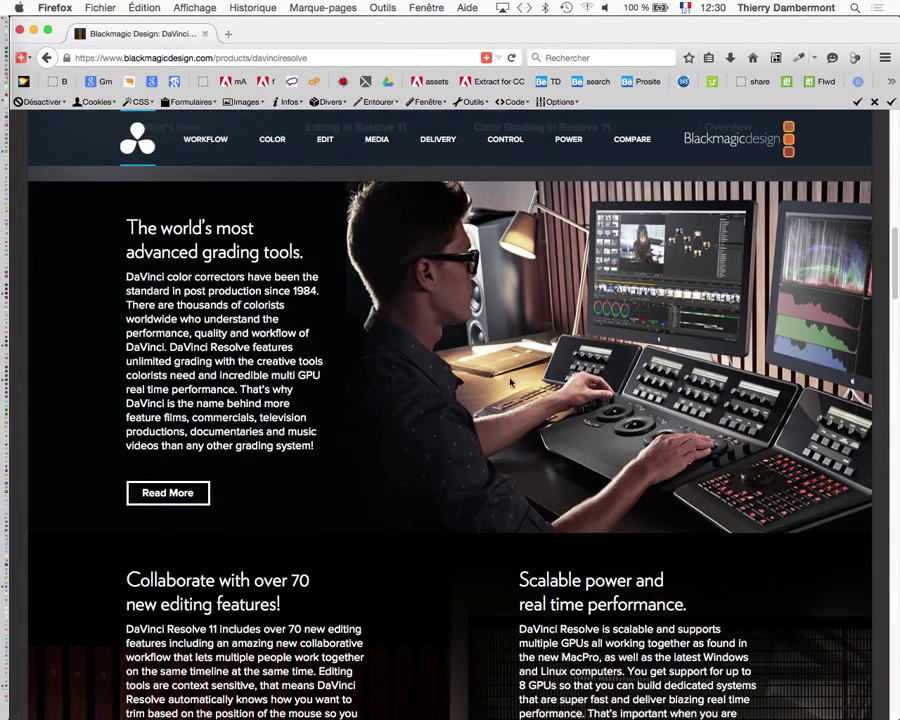
scroll(390, 460, down, 10)
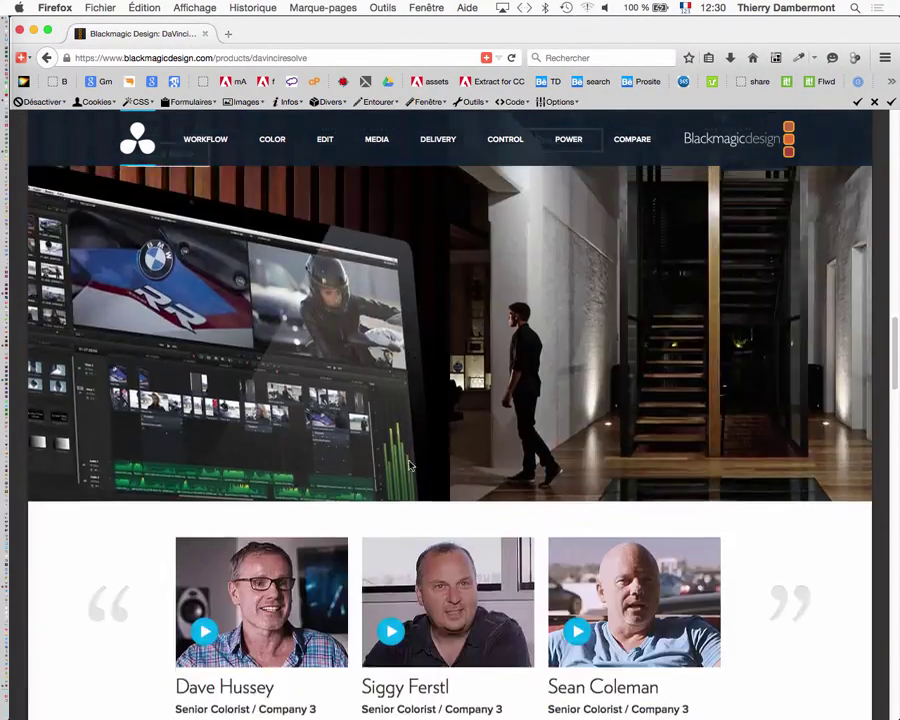
scroll(392, 498, down, 10)
scroll(392, 498, down, 10)
scroll(340, 520, down, 10)
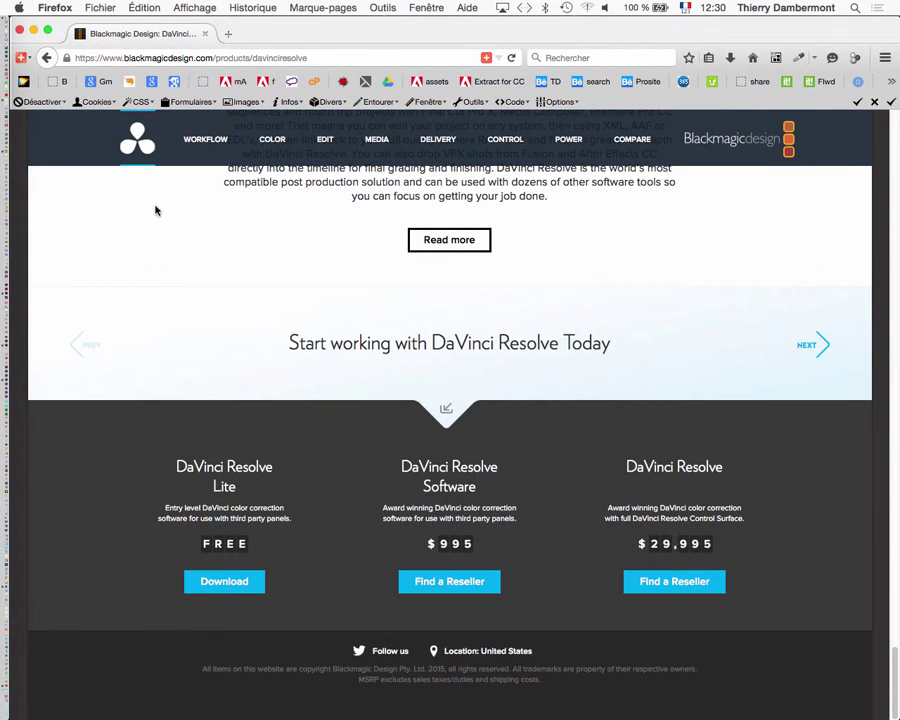
- Search Google for 'speedgrade' and open the 'SpeedGrade - Adobe' result in a new tab
click(596, 57)
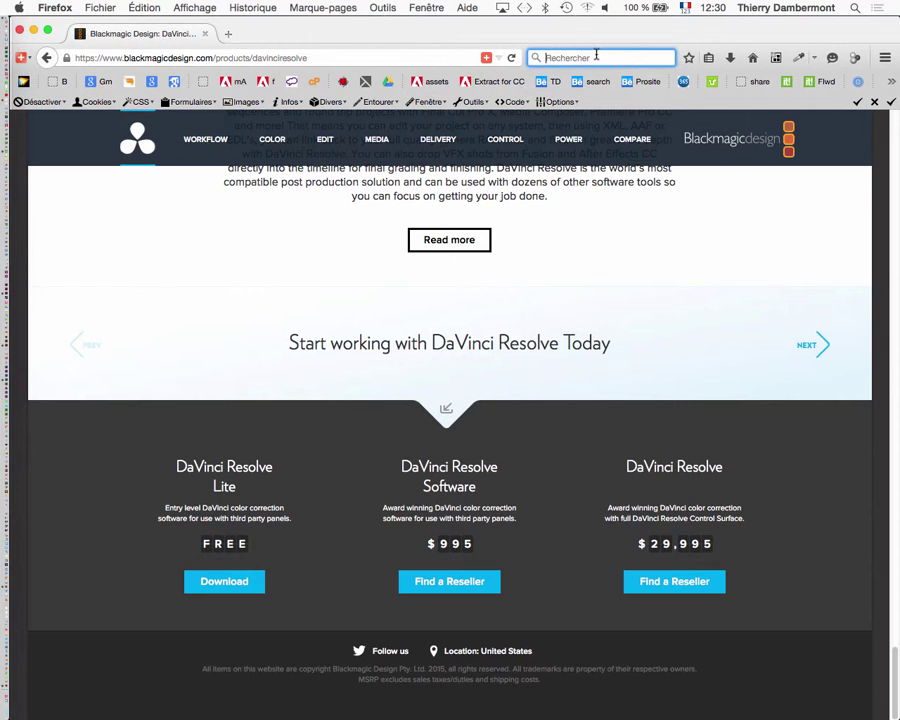
text(speed)
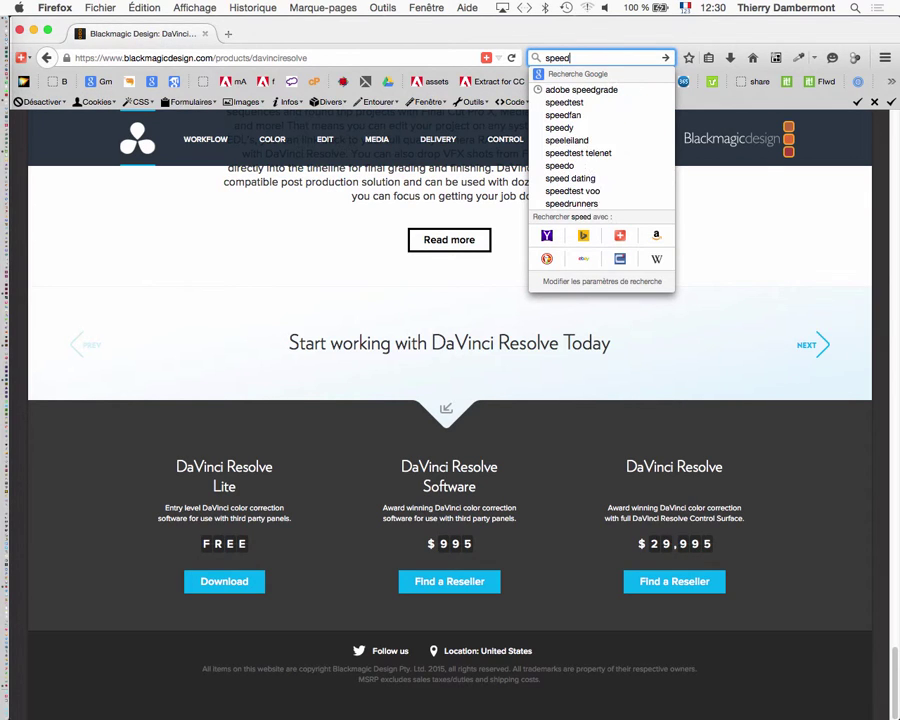
text(grad)
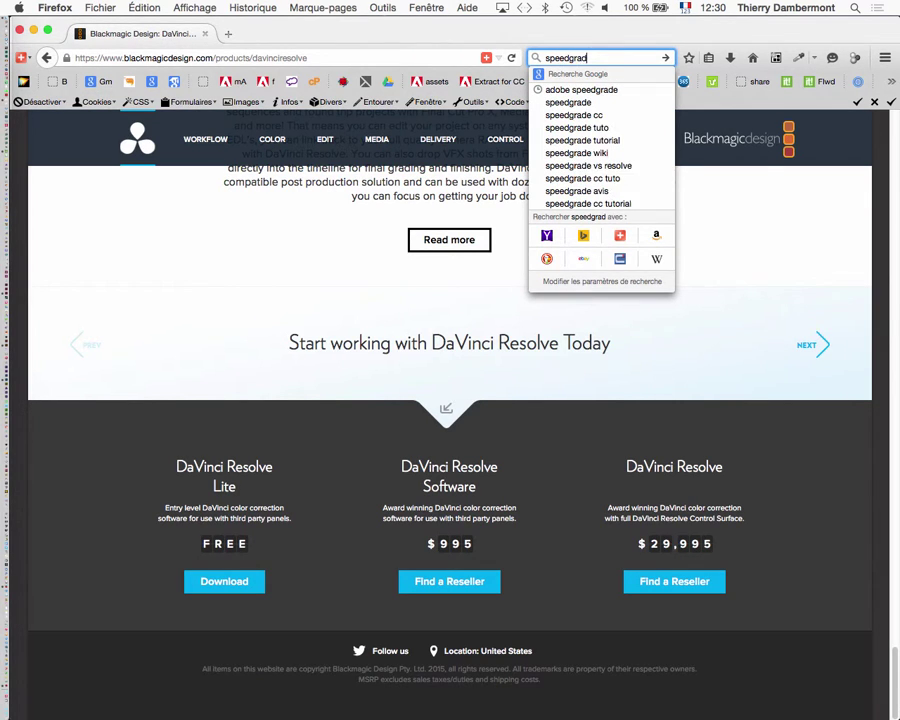
text(e)
key(Return)
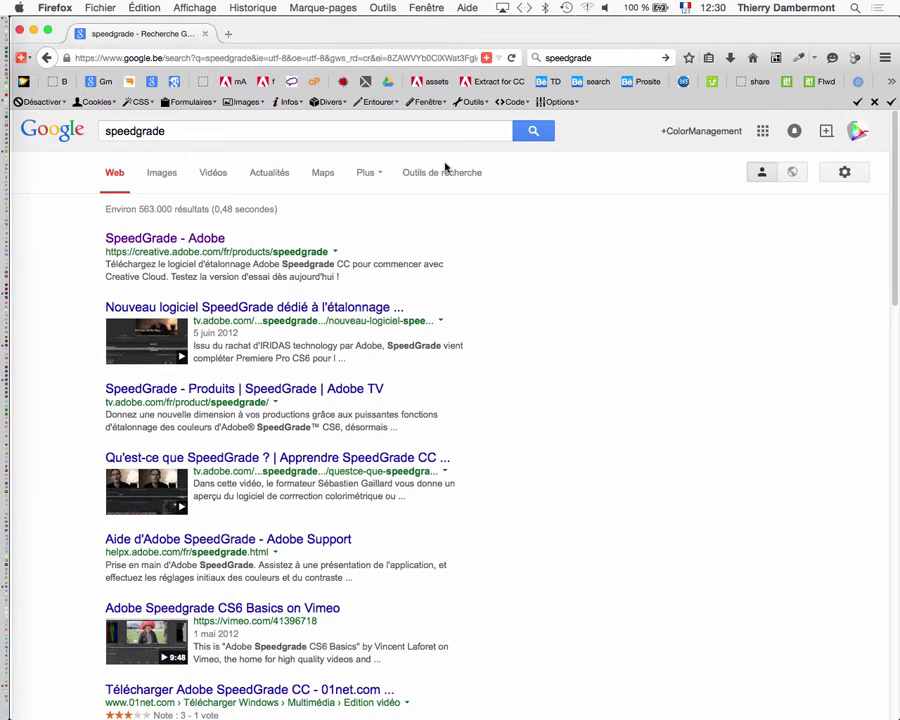
super+click(181, 240)
- Browse the SpeedGrade CC product page, then return to the speedgrade results
click(290, 33)
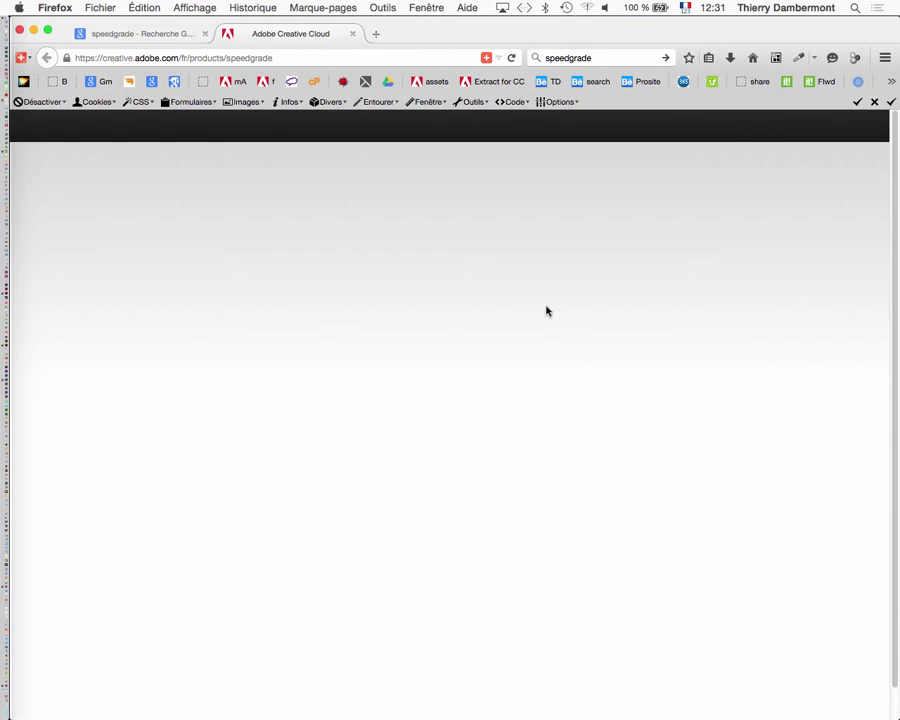
scroll(545, 310, down, 1)
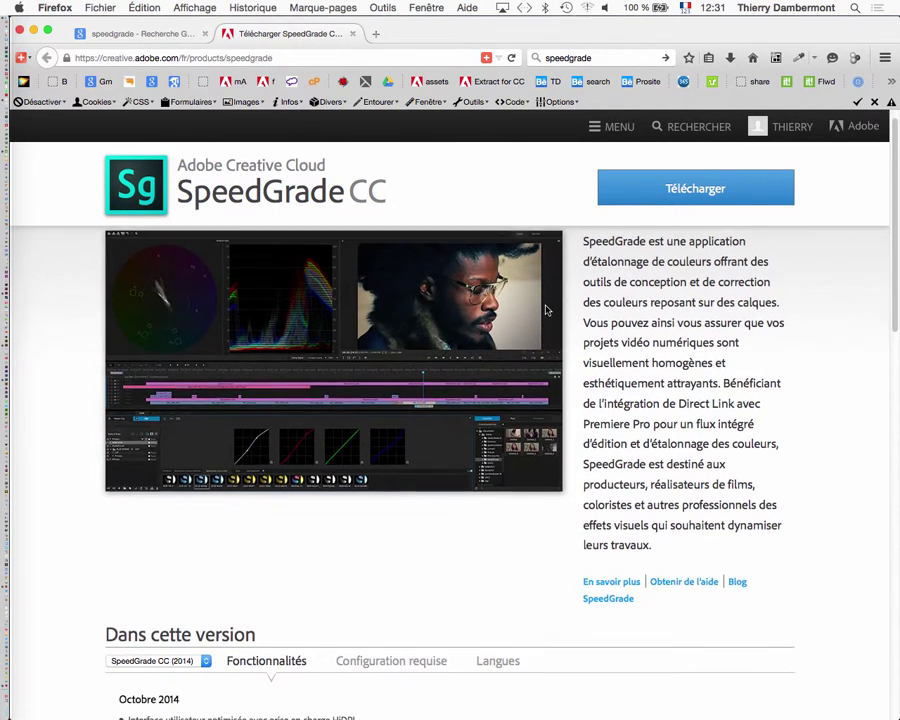
scroll(545, 310, down, 1)
scroll(545, 310, down, 5)
scroll(545, 310, down, 6)
scroll(542, 312, down, 3)
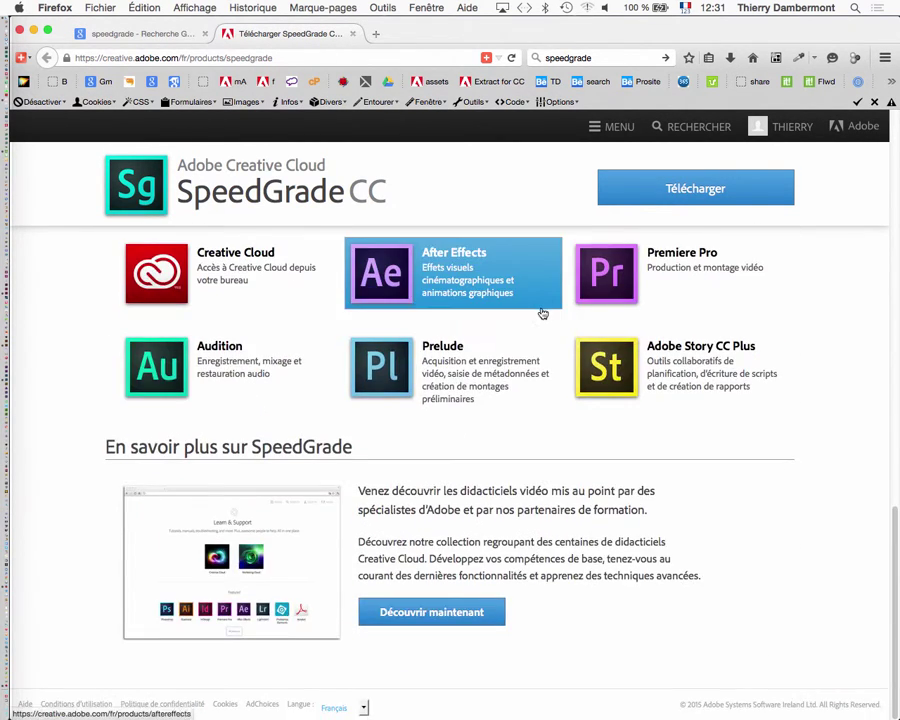
scroll(542, 312, up, 4)
click(120, 33)
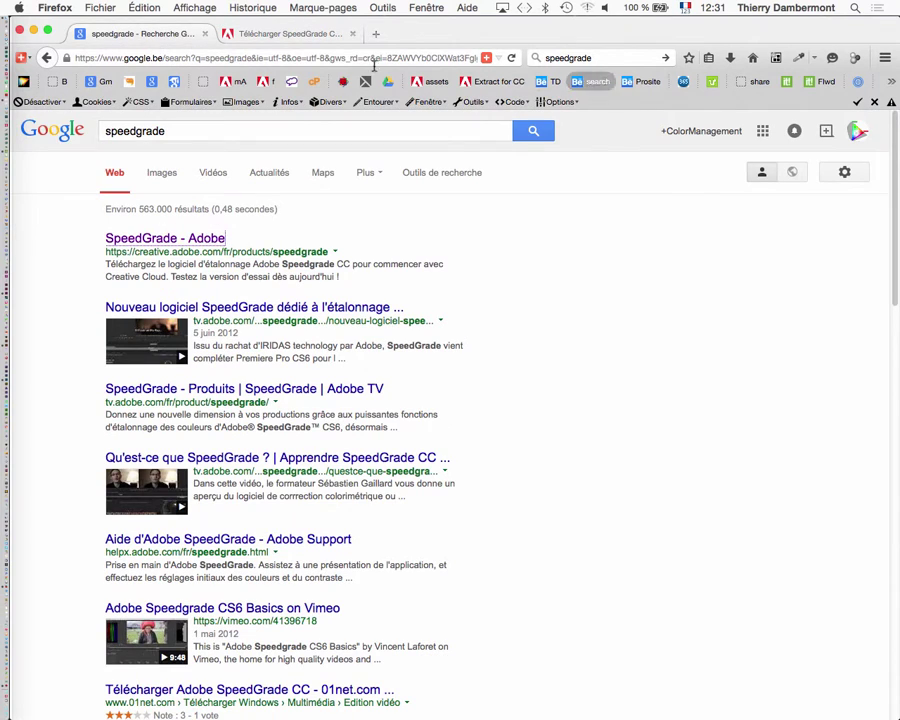
- Search Google Images for 'color grading'
click(597, 57)
text(color g)
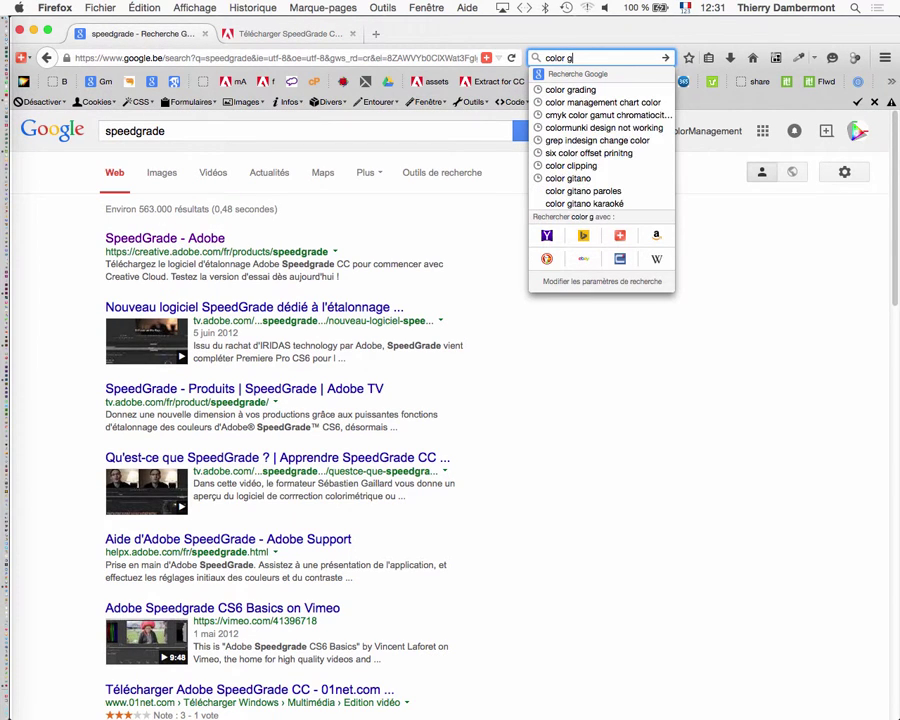
text(ra)
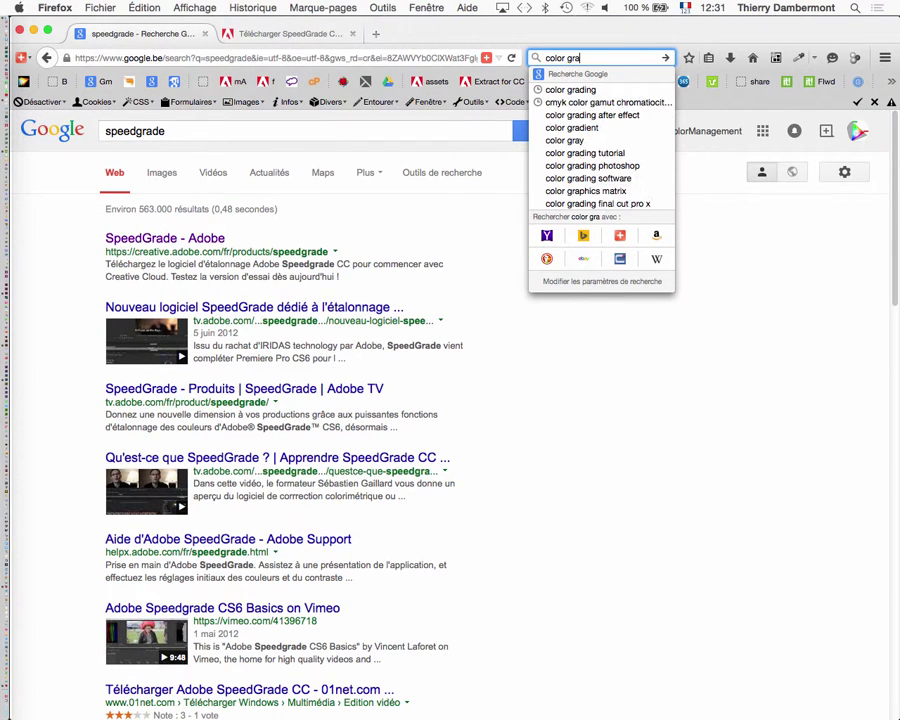
text(din)
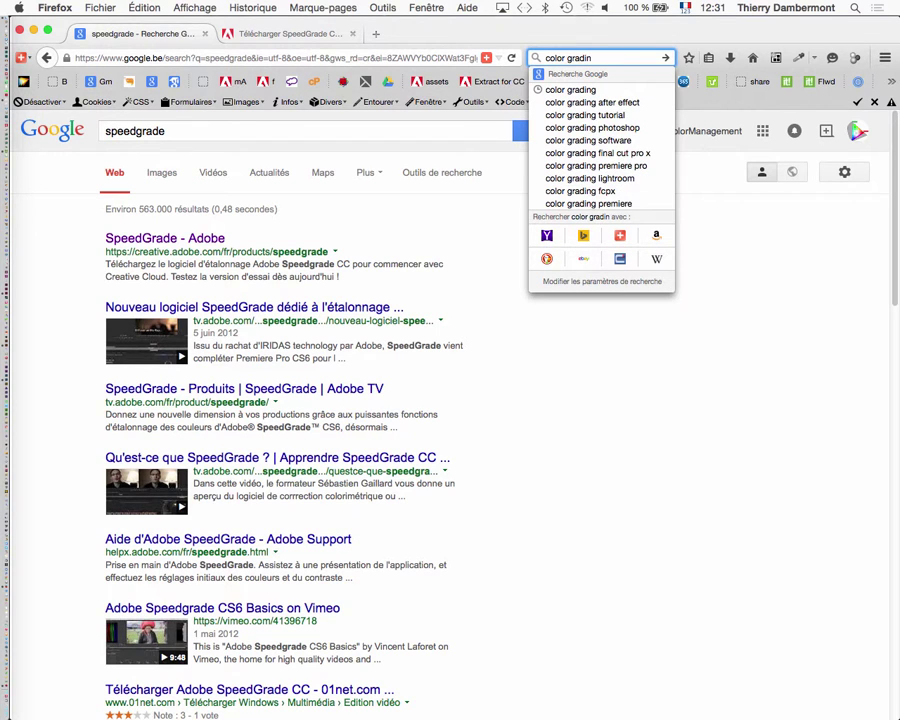
text(g)
key(Return)
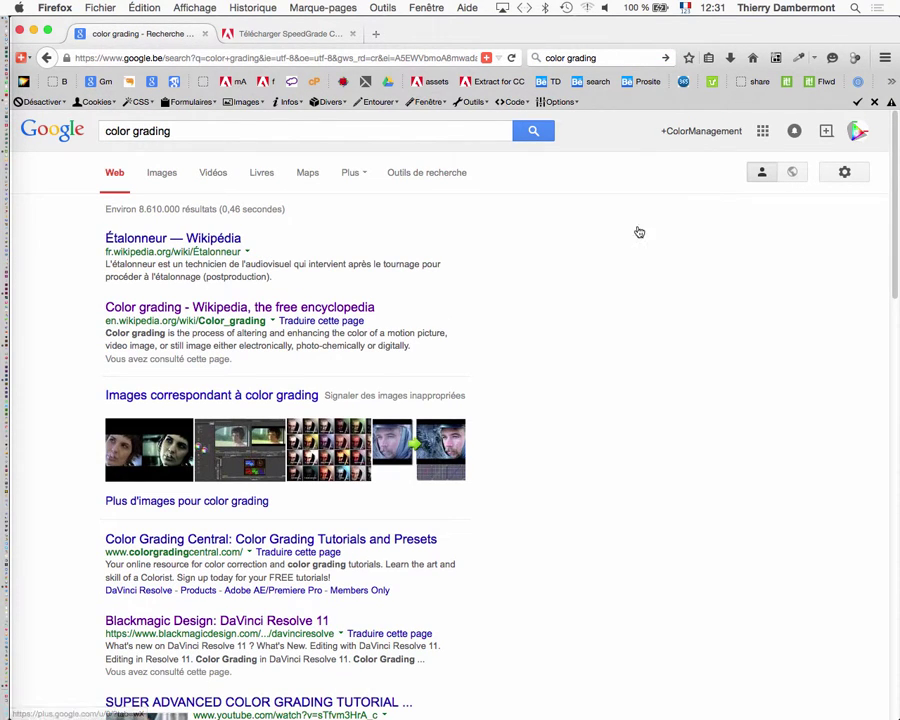
click(153, 174)
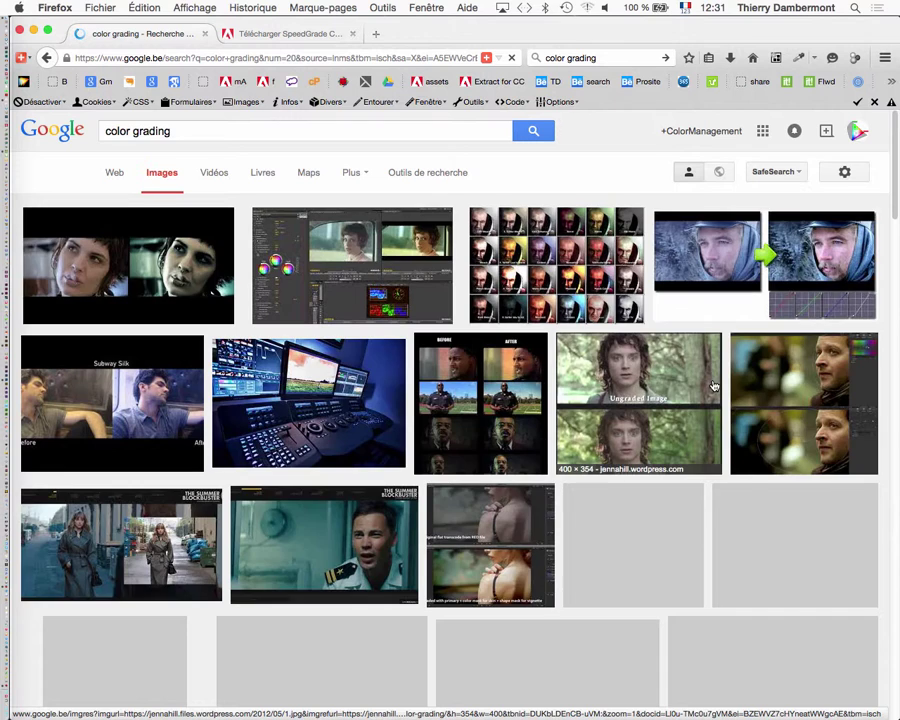
- View two before/after grading comparisons, including 1.jpg, full-size in their own tabs
super+click(137, 285)
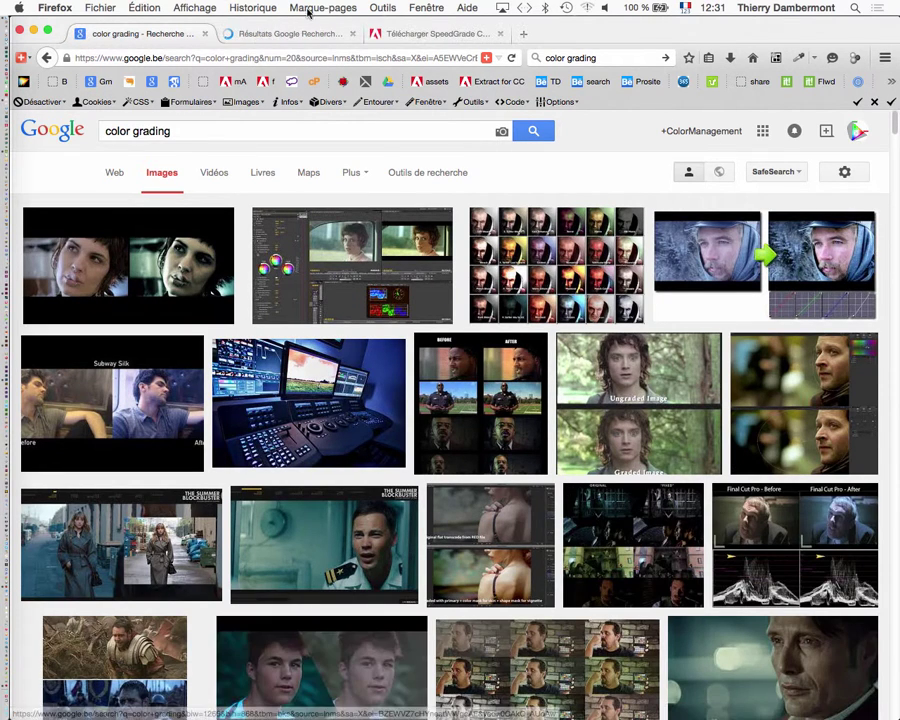
click(285, 34)
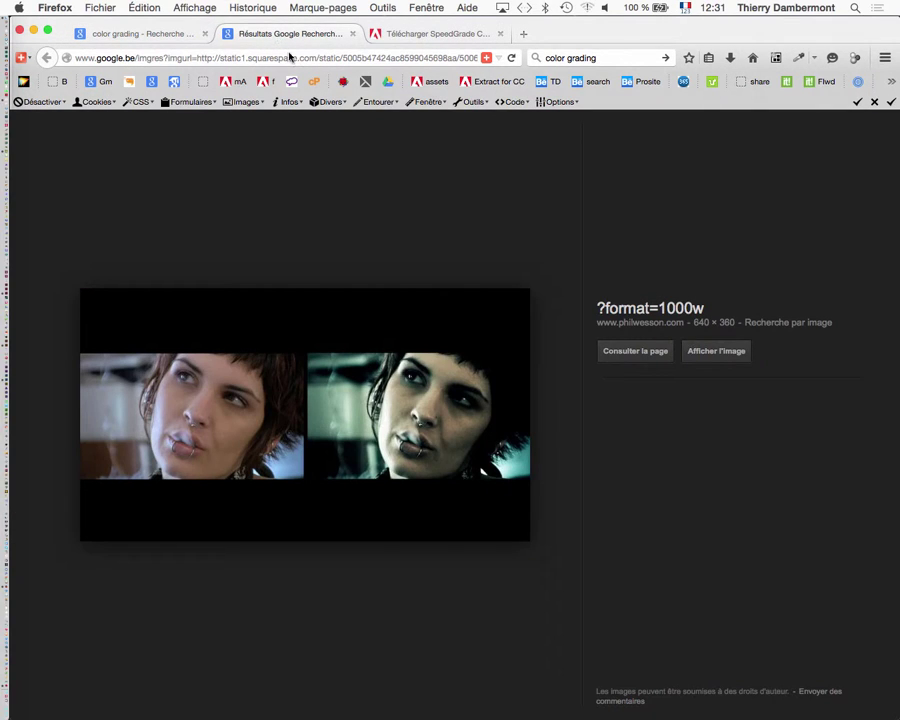
click(706, 350)
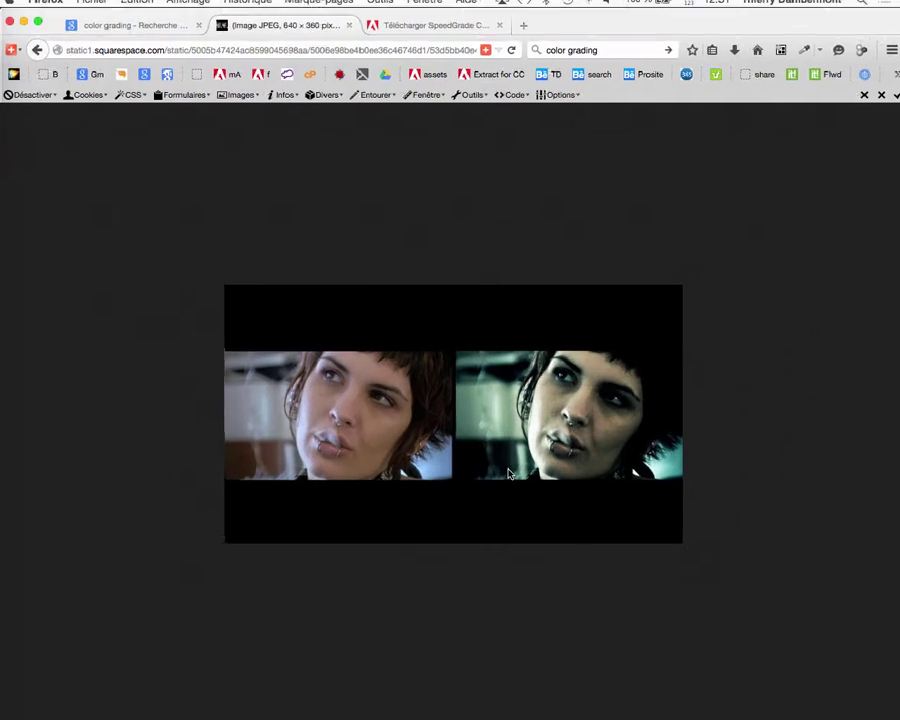
click(145, 35)
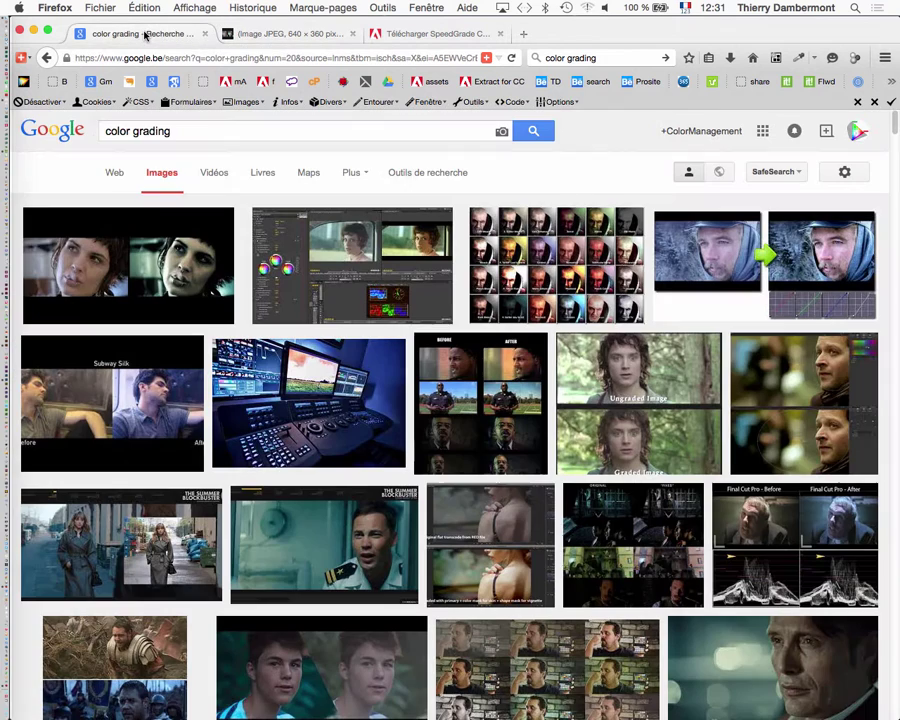
middle_click(561, 400)
click(266, 36)
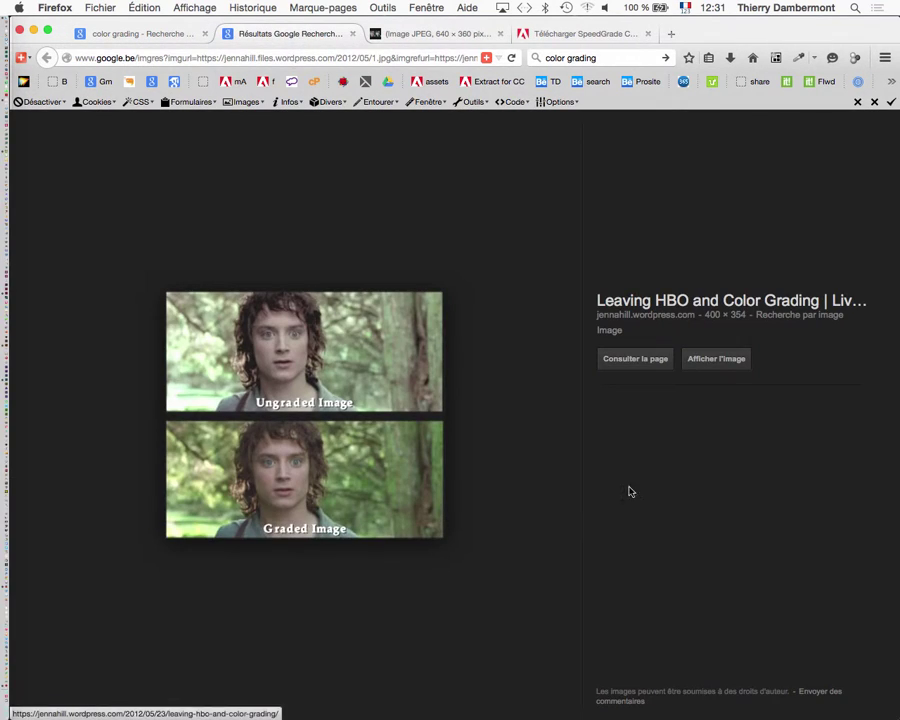
click(709, 360)
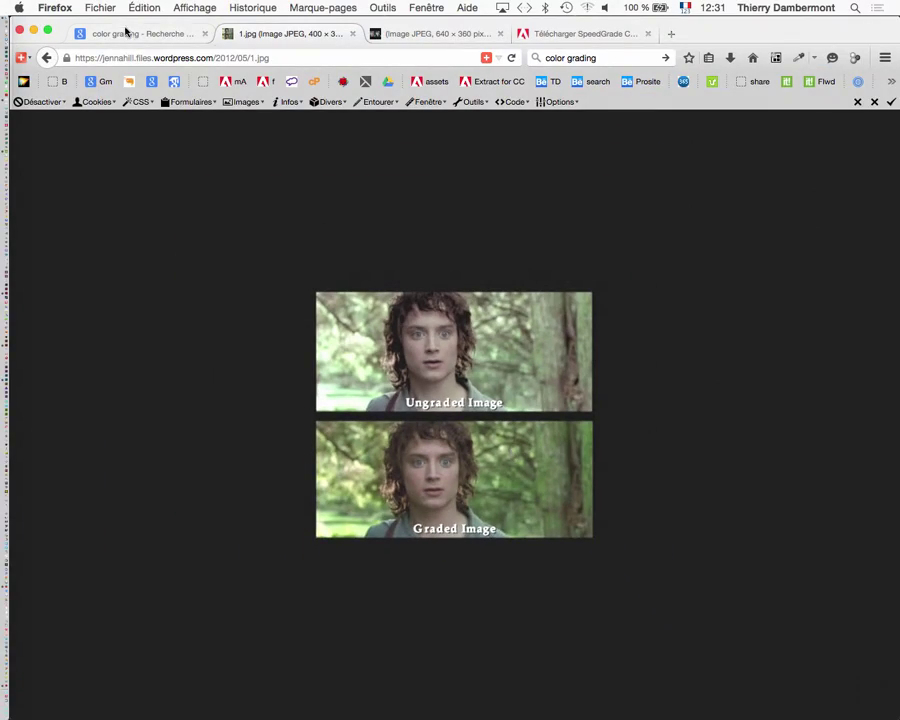
click(134, 37)
- Open the balloons before/after grading example full-size in a new tab and zoom in
scroll(790, 472, down, 2)
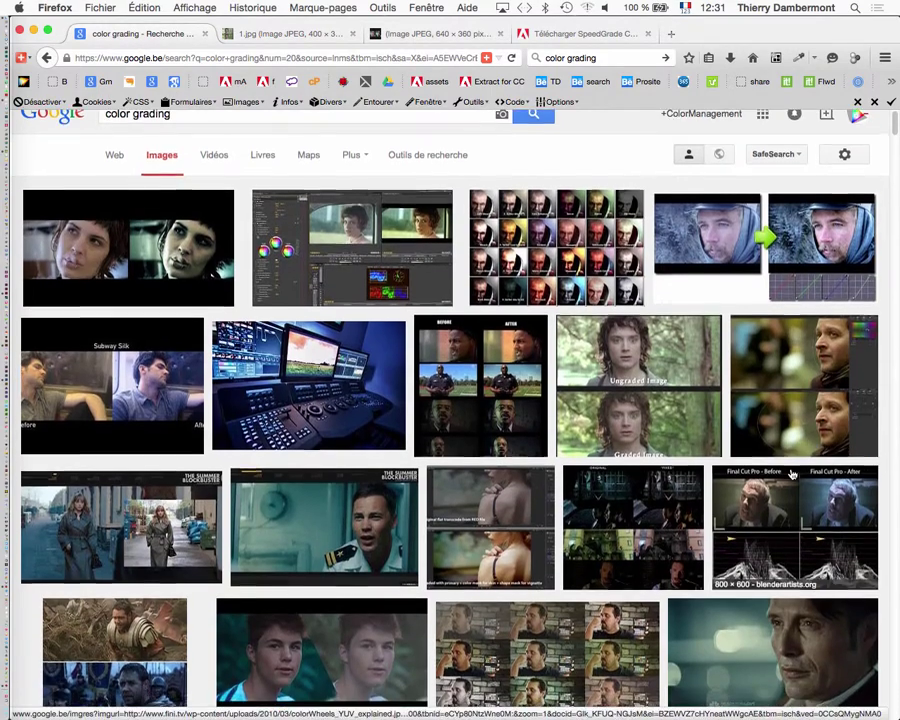
scroll(790, 472, down, 2)
scroll(790, 472, down, 2)
scroll(790, 472, down, 2)
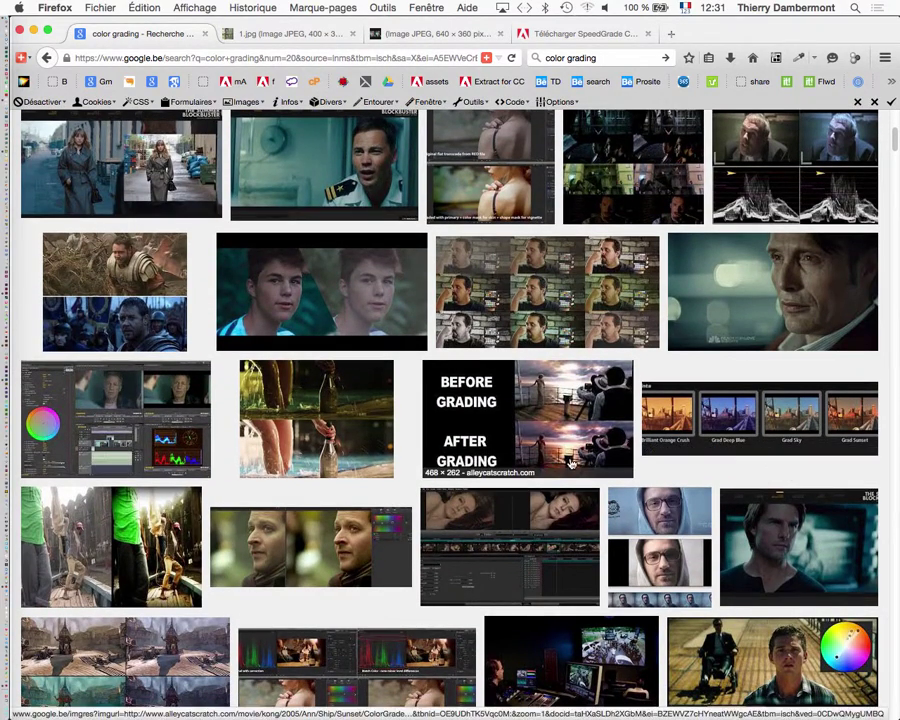
scroll(572, 466, down, 2)
scroll(572, 466, down, 1)
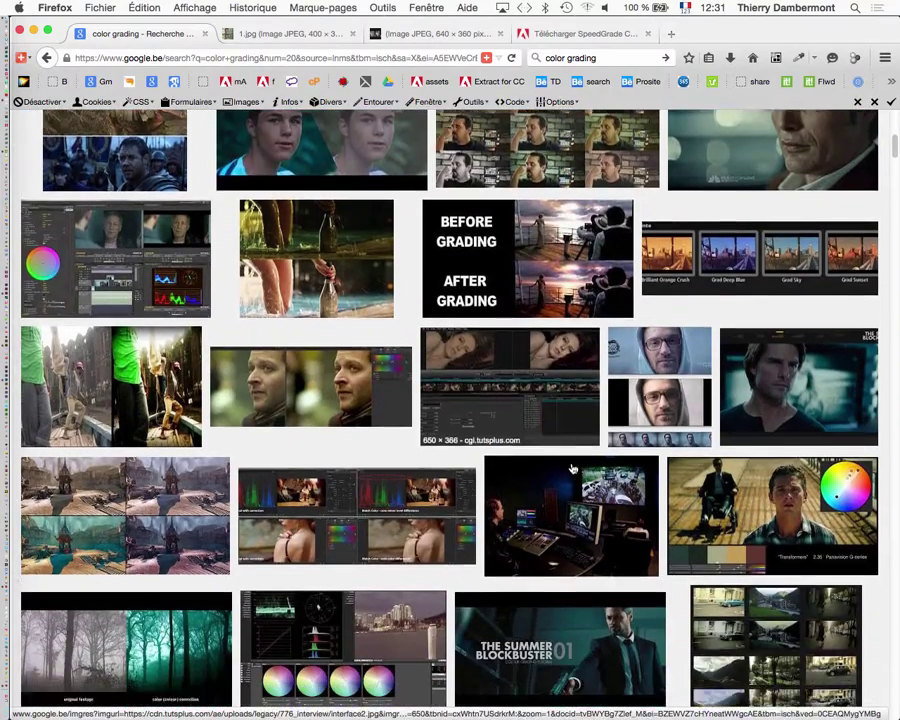
scroll(572, 466, down, 2)
scroll(574, 467, up, 3)
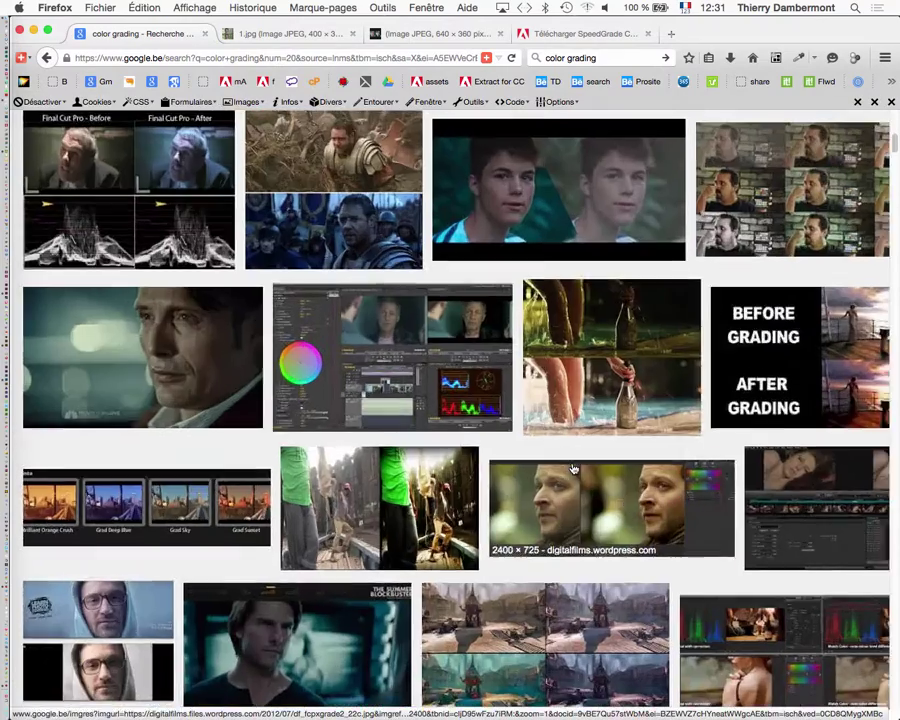
scroll(574, 468, up, 3)
scroll(573, 468, down, 2)
scroll(573, 469, down, 3)
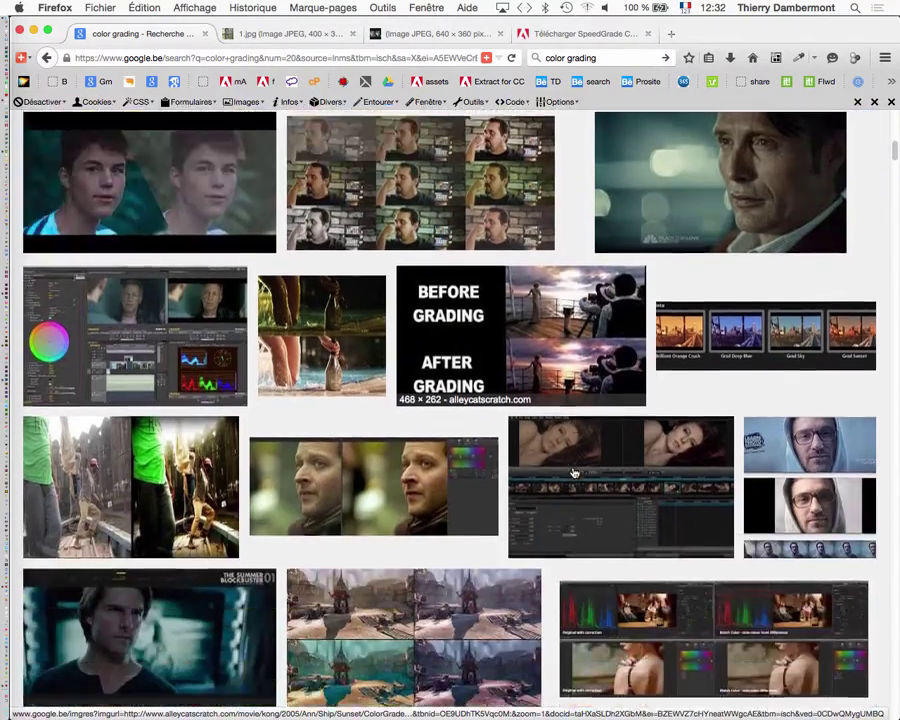
scroll(574, 471, down, 2)
scroll(574, 472, down, 2)
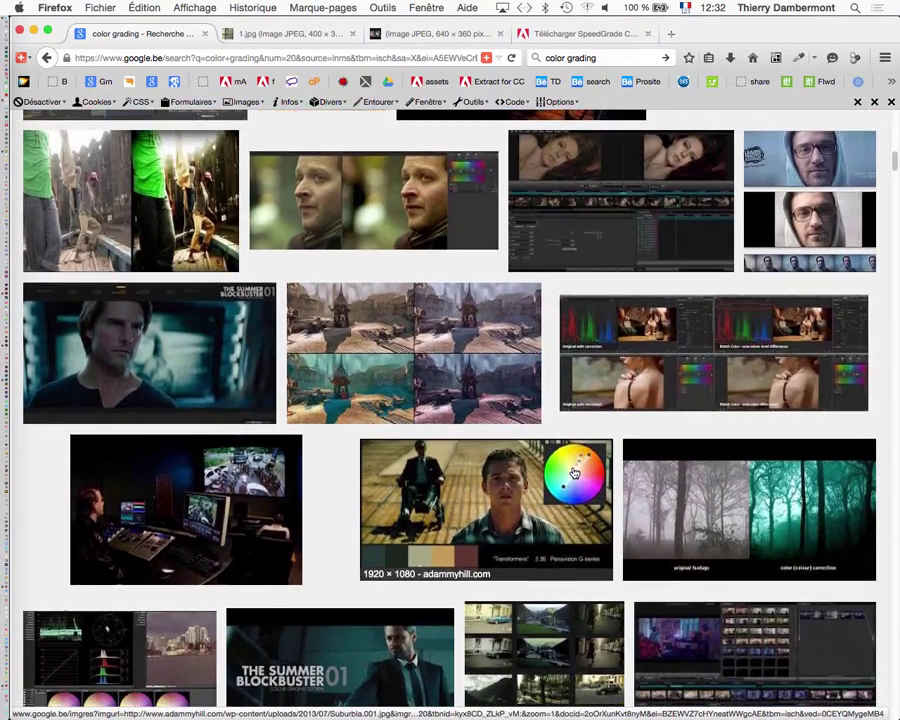
scroll(574, 472, down, 1)
scroll(574, 472, down, 2)
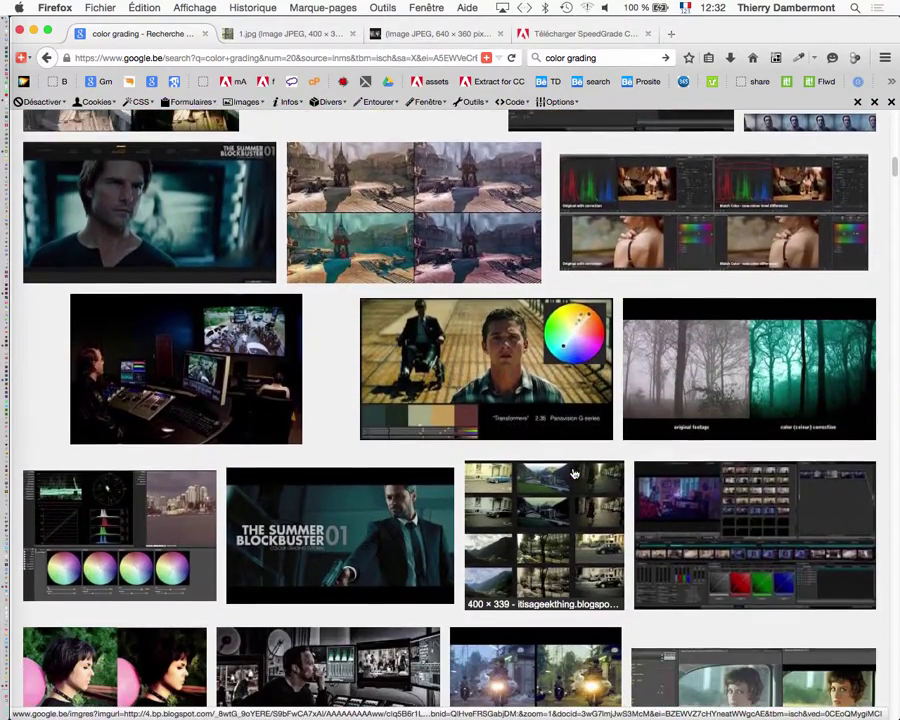
scroll(574, 474, down, 2)
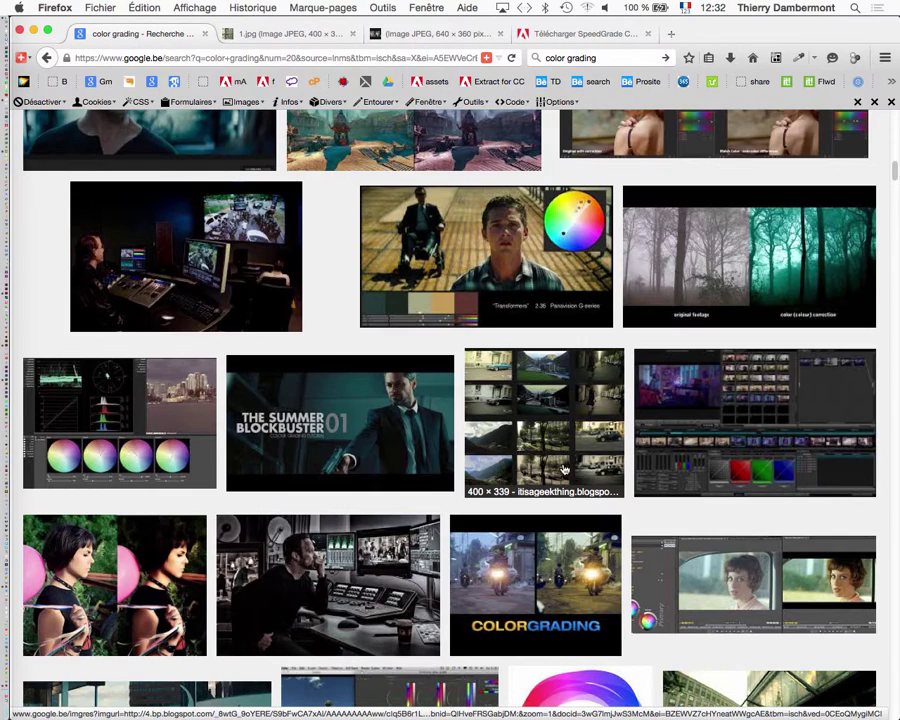
scroll(563, 471, down, 1)
scroll(562, 473, down, 1)
scroll(556, 476, down, 2)
scroll(557, 480, down, 1)
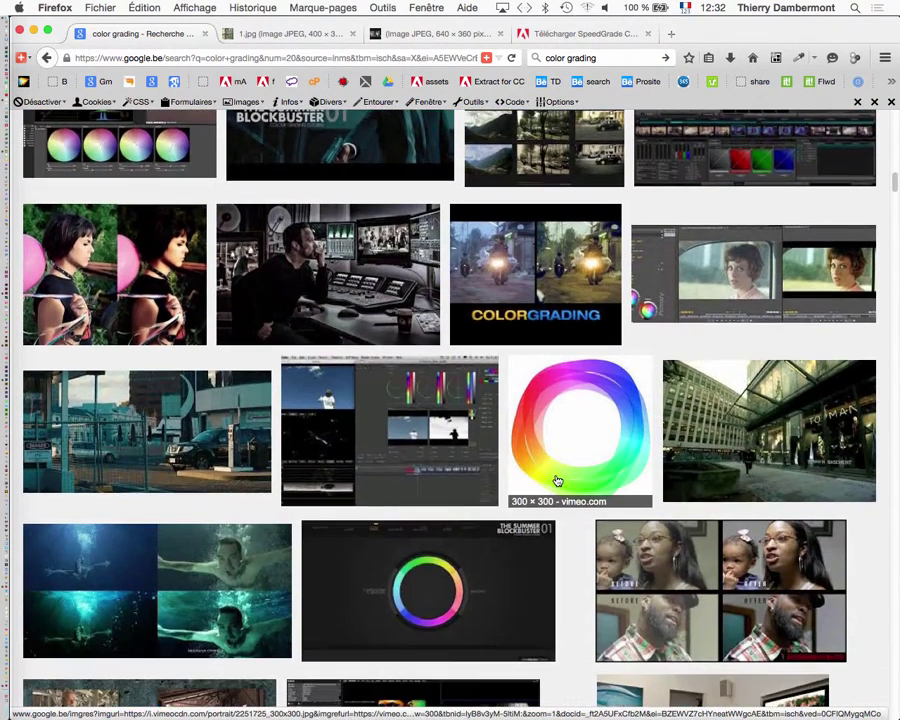
scroll(556, 476, down, 1)
drag(151, 245, 277, 40)
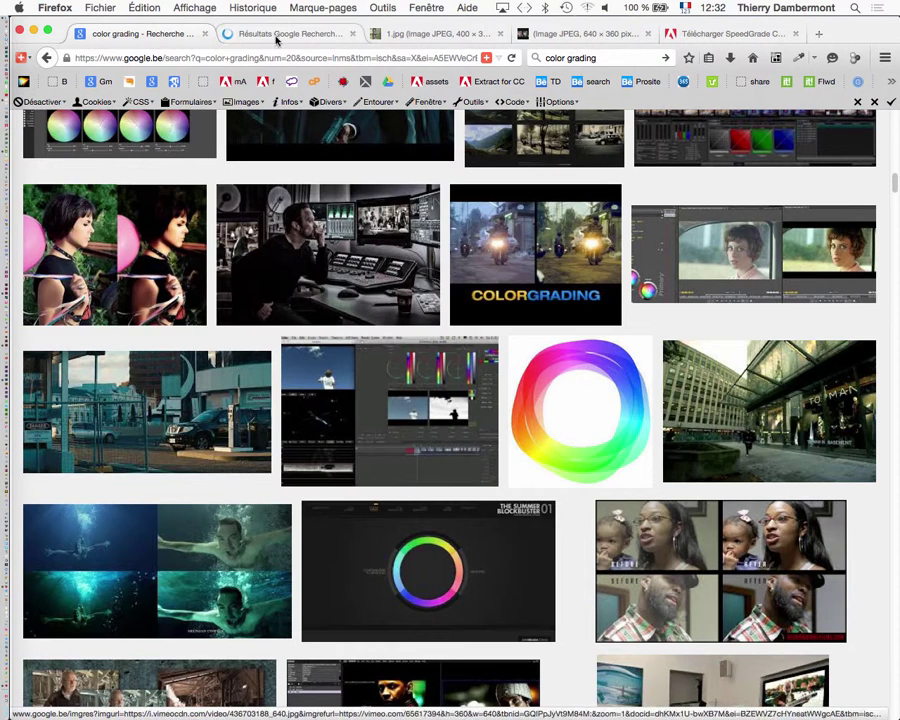
click(280, 36)
click(688, 363)
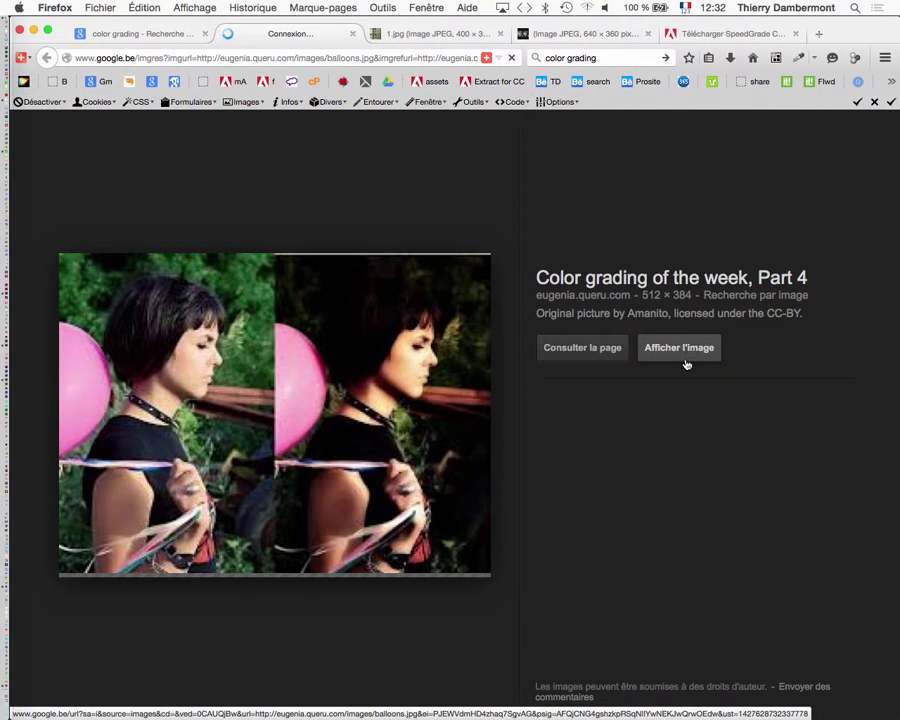
key(super+plus)
key(super+plus)
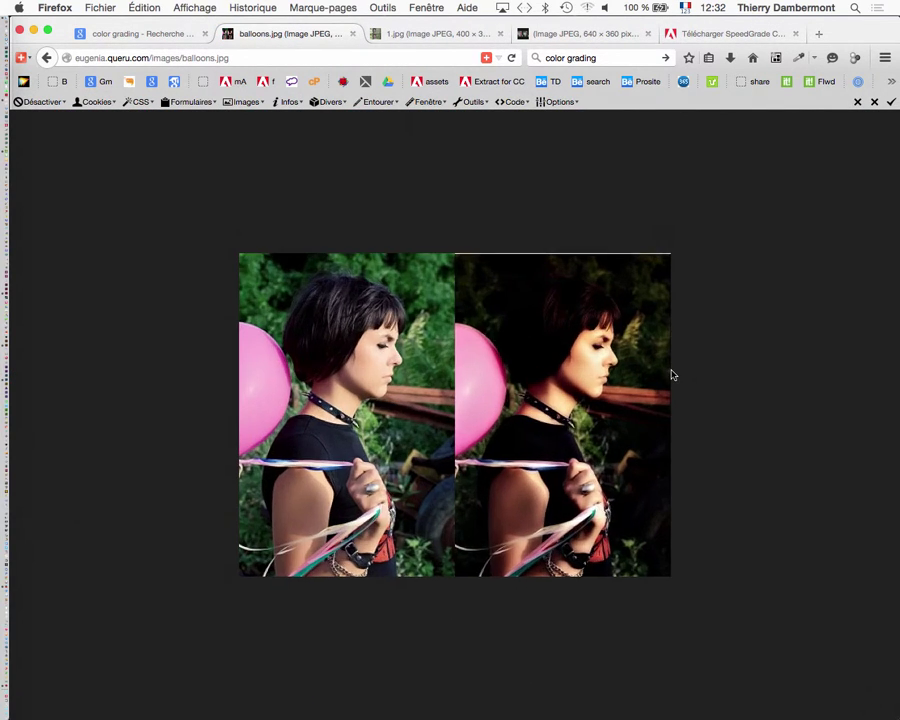
key(super+plus)
key(super+plus)
key(super+plus)
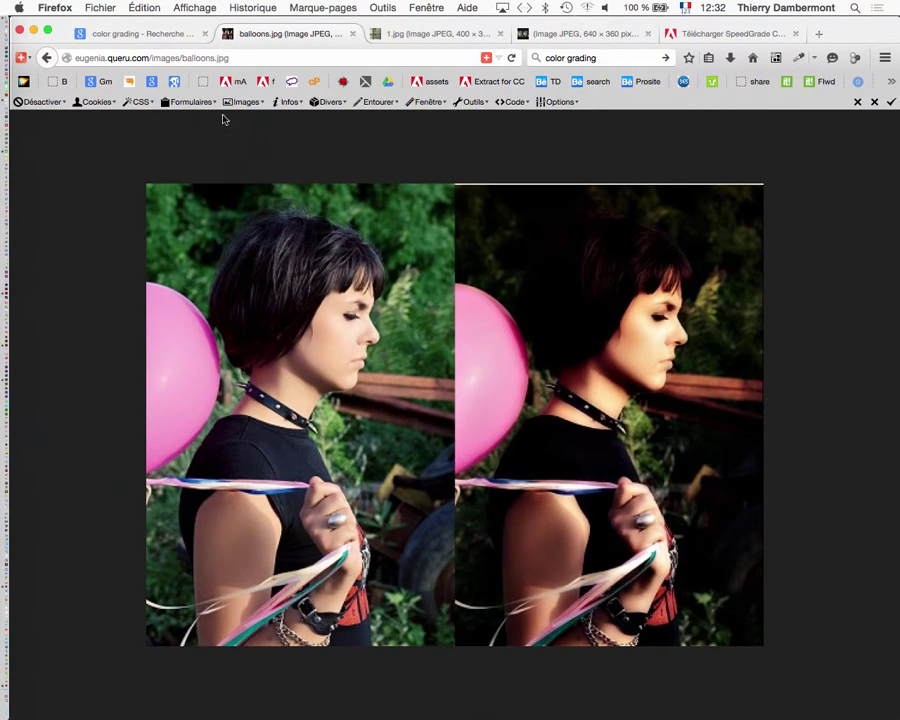
- Open the DaVinci Resolve before/after grading screenshot full-size in its own tab
click(160, 34)
scroll(494, 351, down, 5)
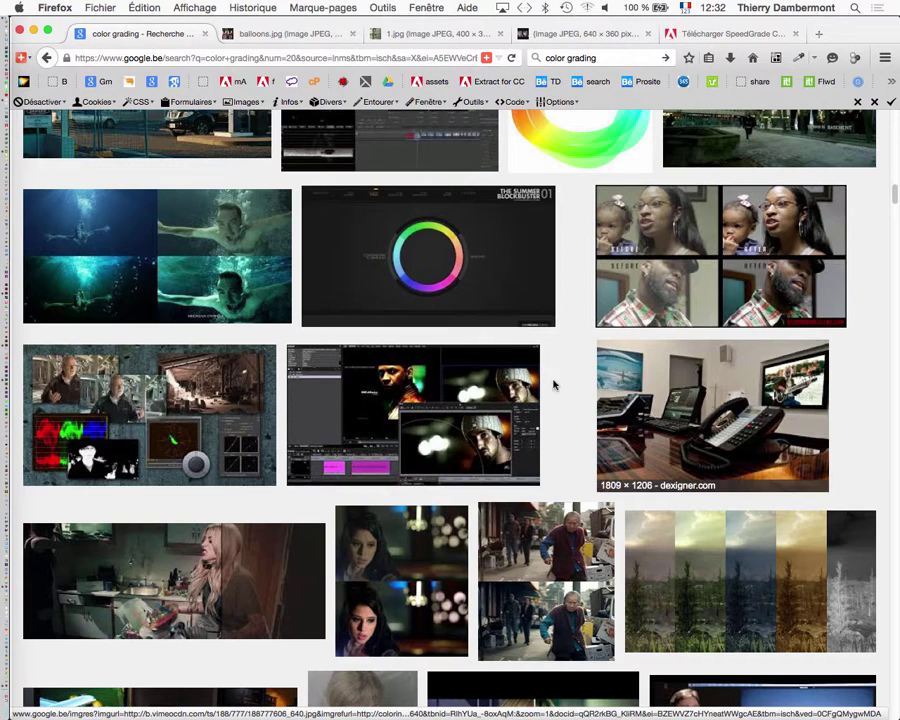
super+click(650, 400)
click(262, 34)
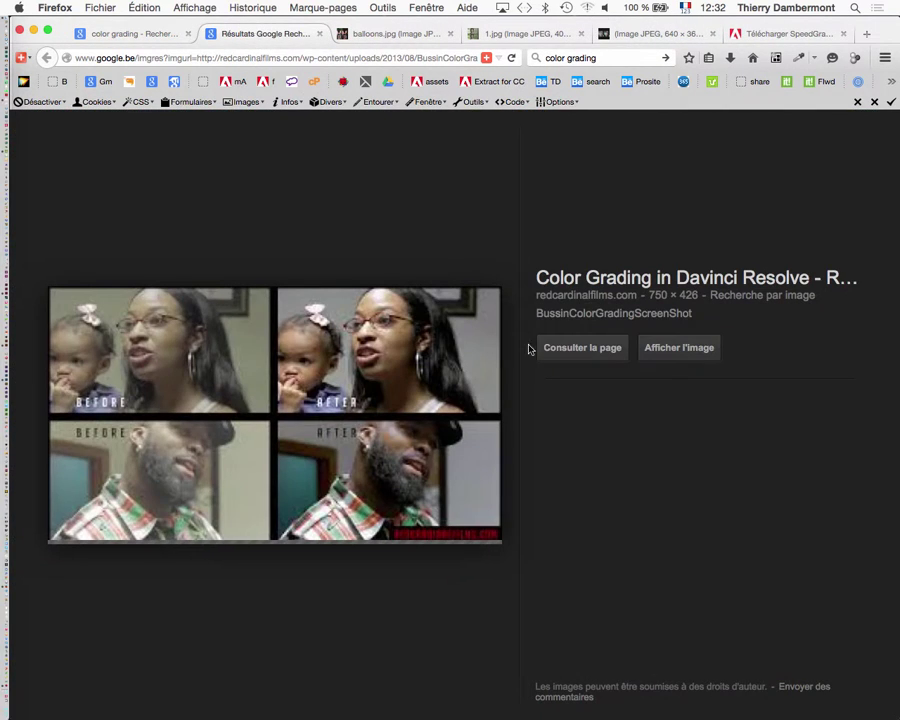
click(667, 353)
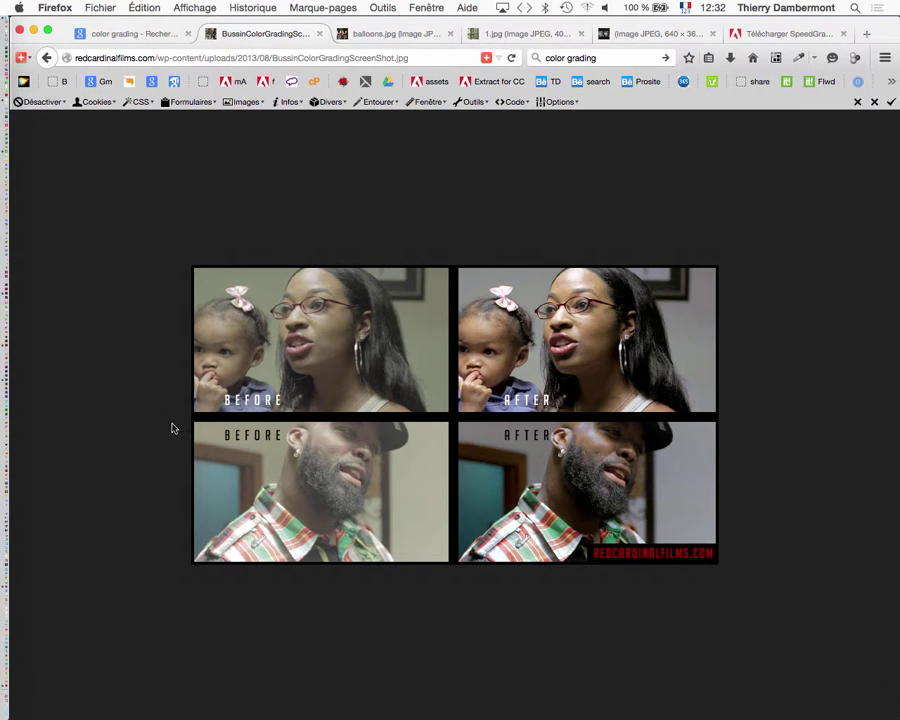